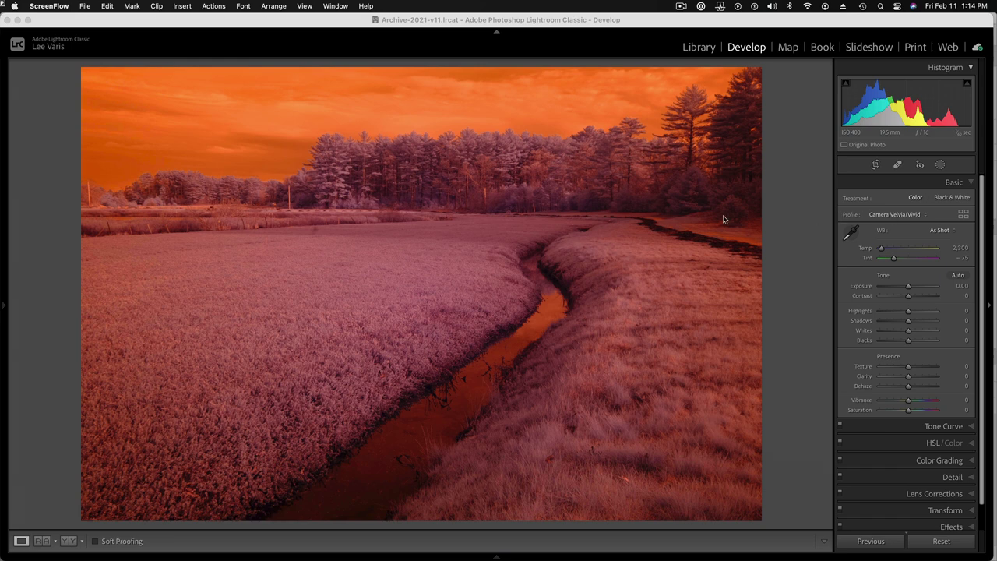
Switch the marsh photo's profile from Velvia/Vivid to Camera Pro Neg Std.
click(896, 216)
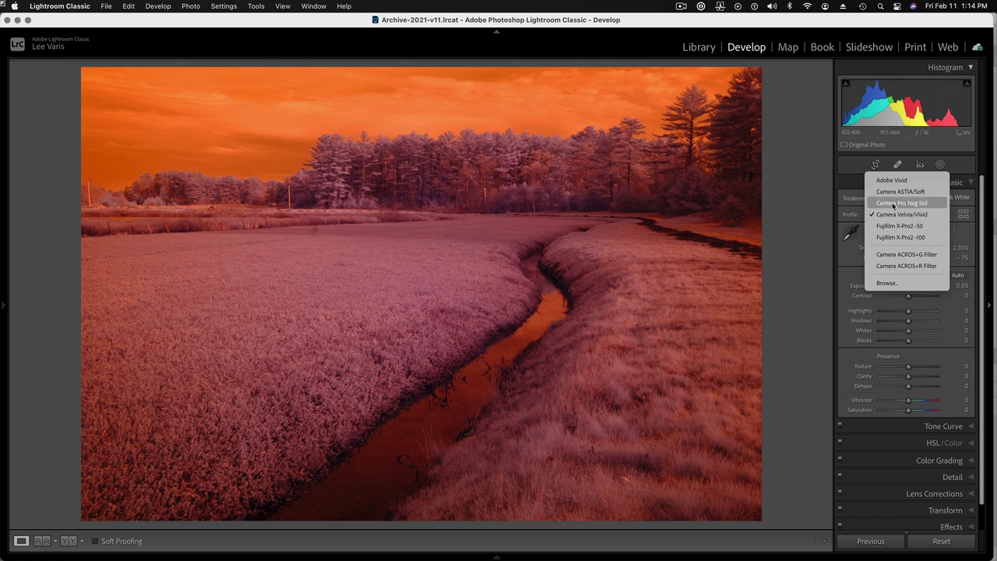
click(895, 204)
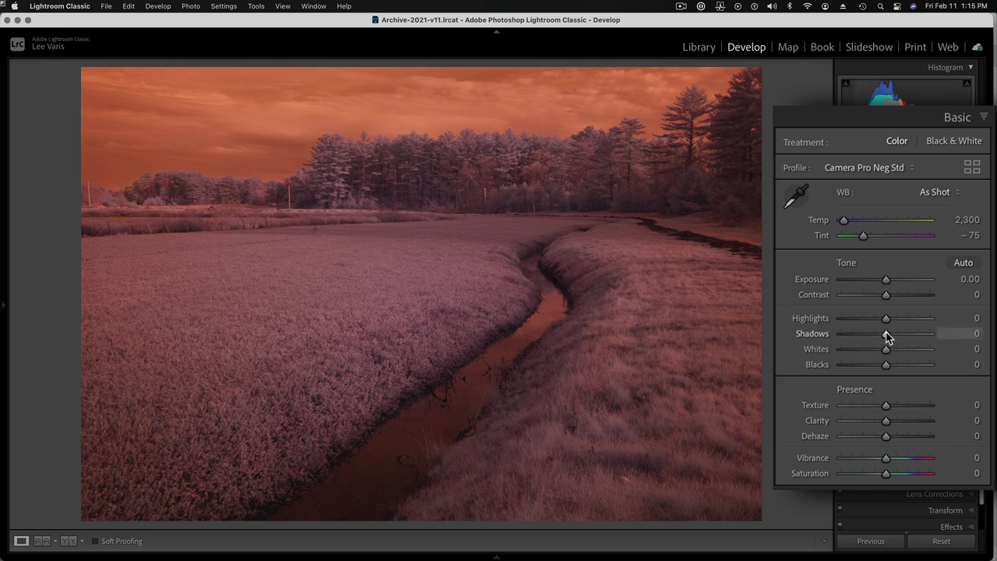
Raise Shadows, Blacks and Clarity to +100 and set Dehaze to about +48.
drag(887, 337, 969, 338)
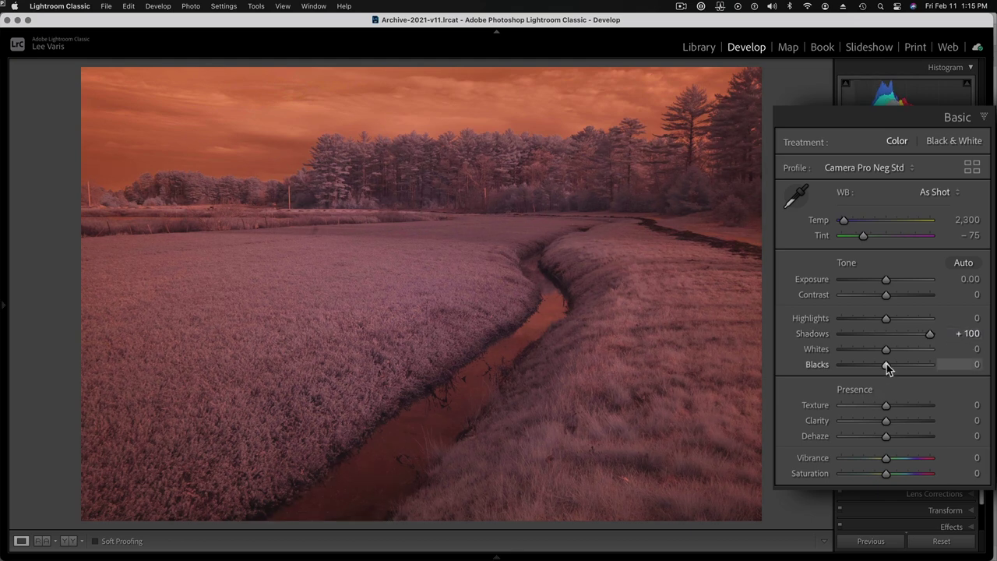
drag(888, 368, 979, 368)
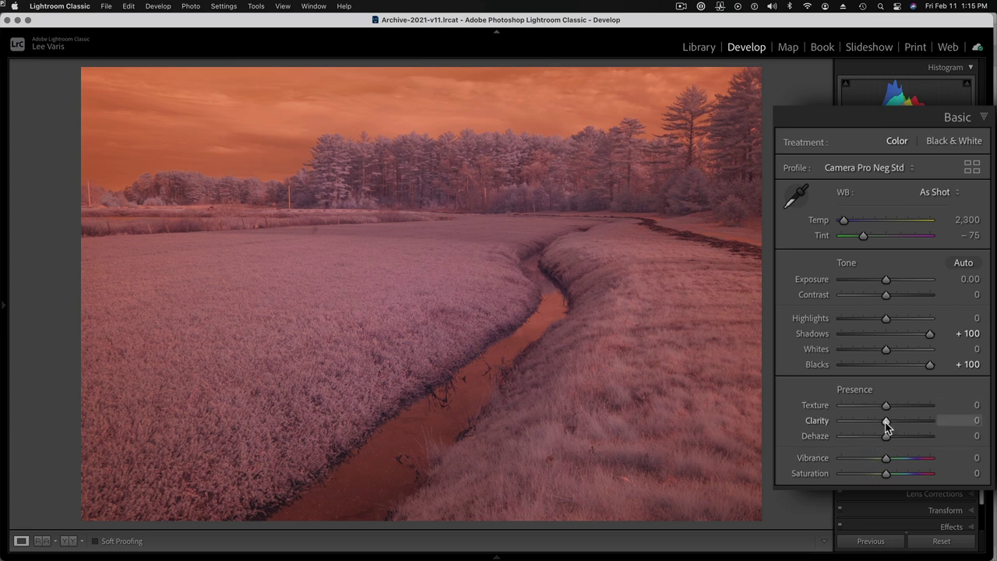
drag(886, 427, 988, 438)
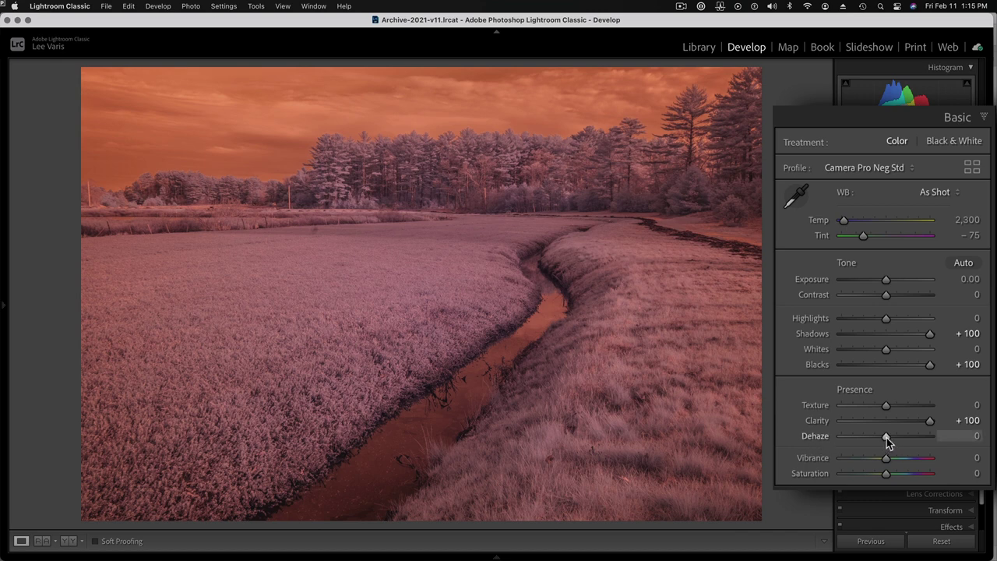
drag(886, 438, 910, 438)
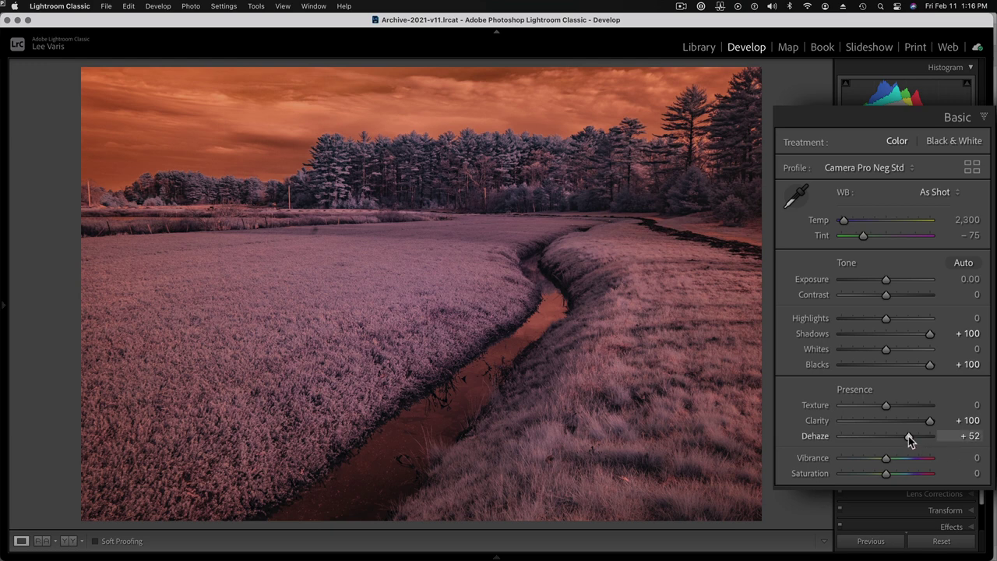
drag(909, 436, 907, 436)
drag(906, 437, 906, 436)
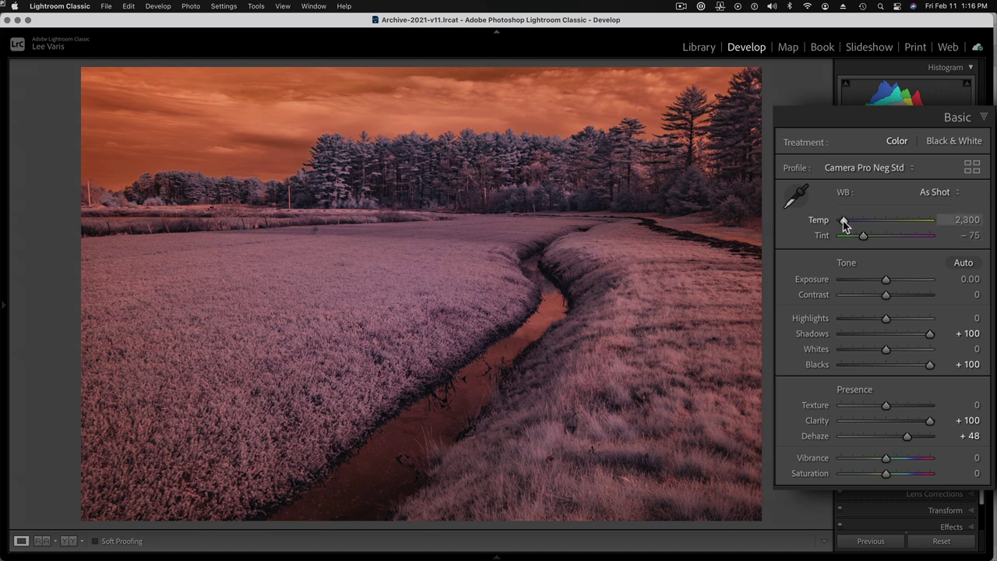
Set white balance to Temp 2,000 and Tint −26, then show the HSL hue adjustments.
drag(845, 224, 806, 226)
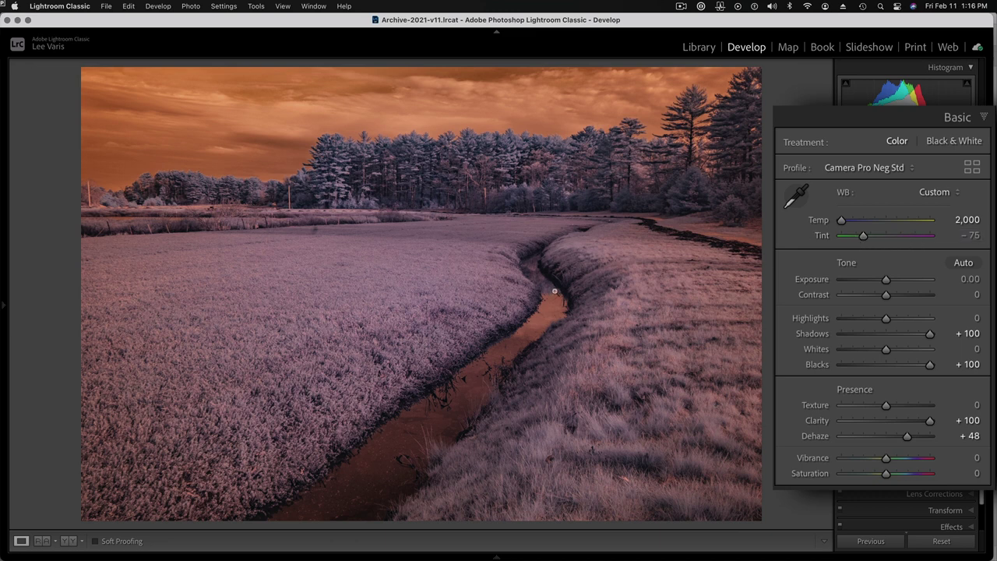
drag(863, 236, 880, 241)
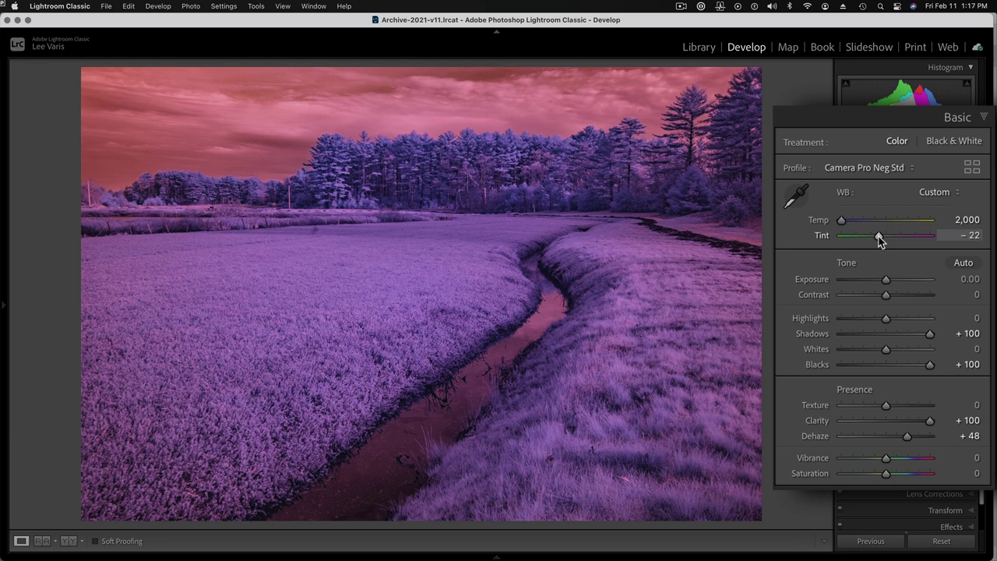
drag(879, 239, 879, 240)
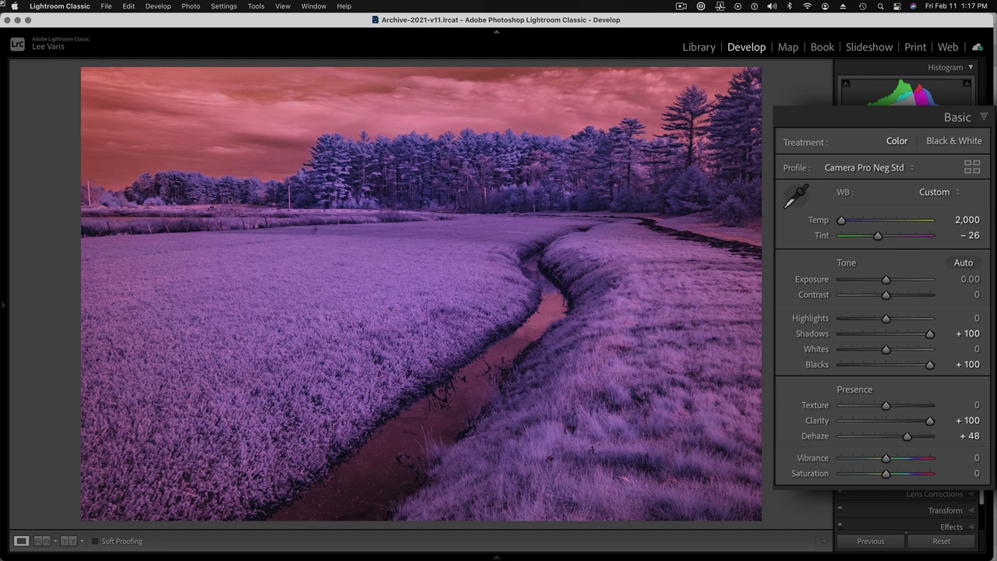
key(super+3)
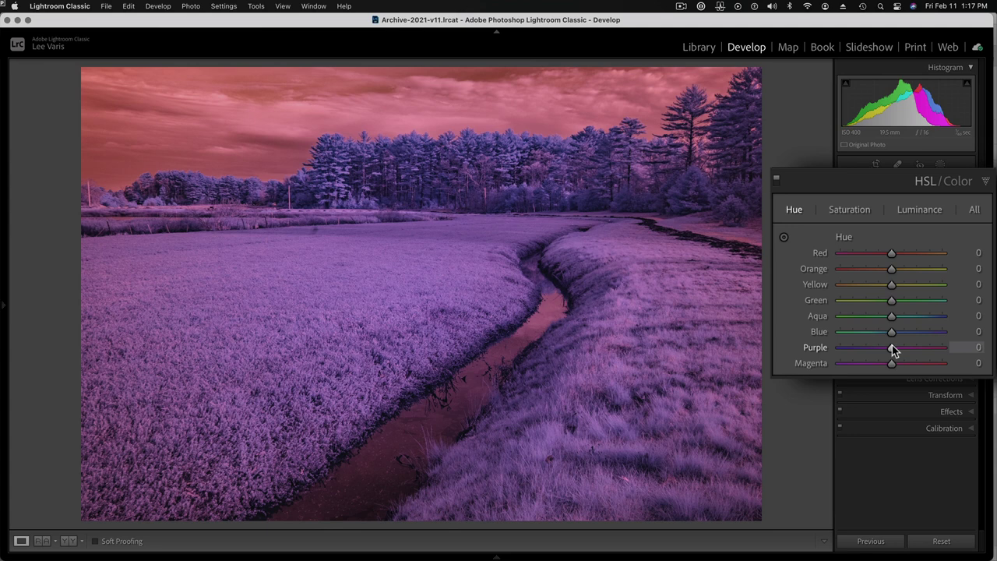
Shift hues to Blue −34, Purple −67, Magenta −100 and Red +54, then return to Basic.
mouse_move(893, 346)
mouse_down()
mouse_move(862, 346)
mouse_move(890, 333)
mouse_move(878, 335)
mouse_up()
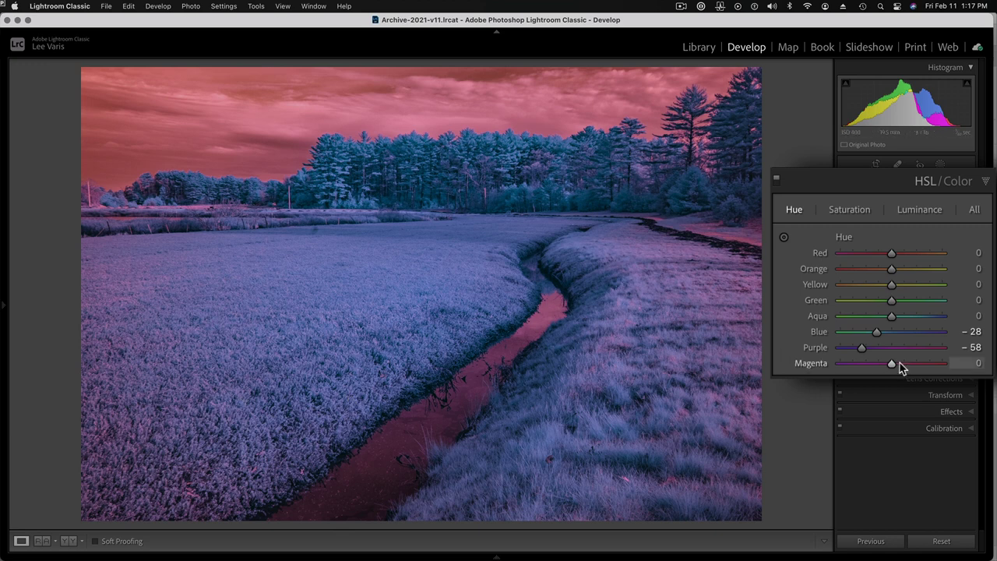
drag(891, 363, 850, 364)
drag(850, 364, 822, 364)
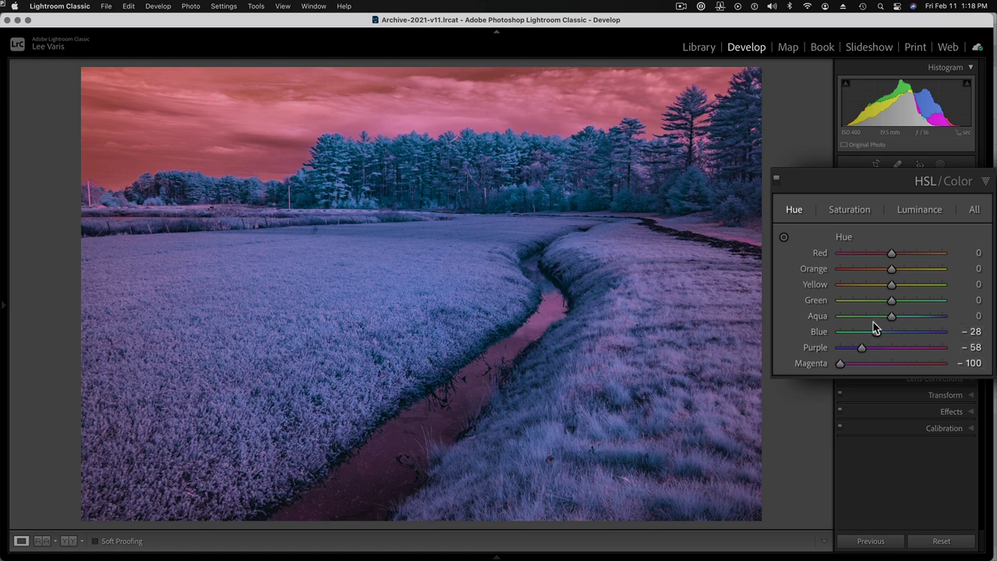
drag(862, 348, 875, 334)
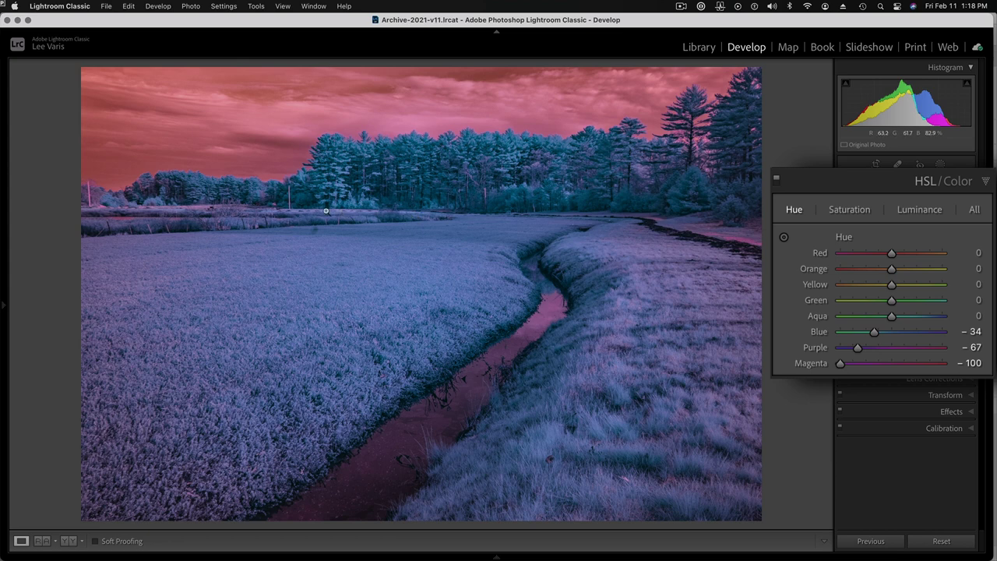
click(892, 254)
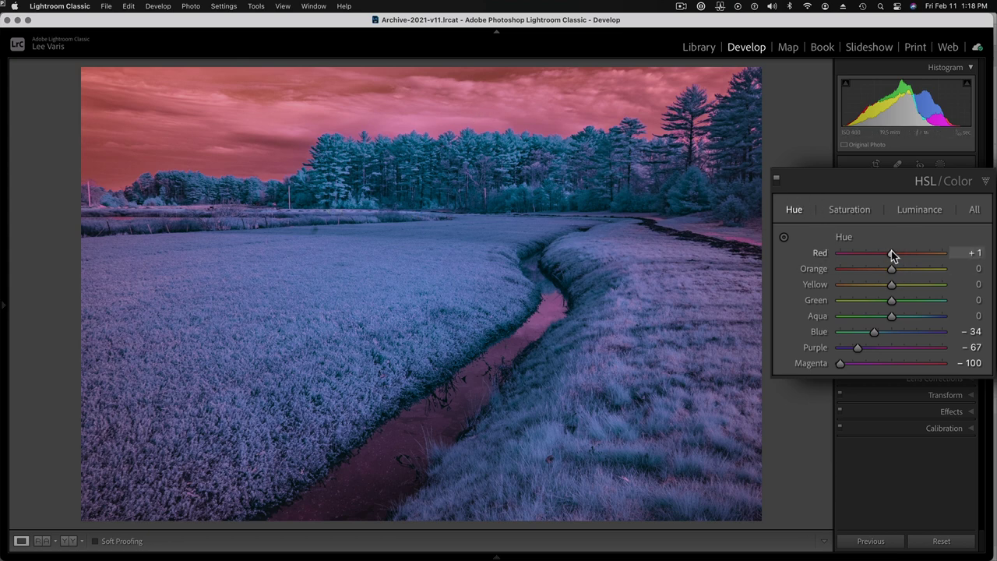
drag(891, 255, 918, 256)
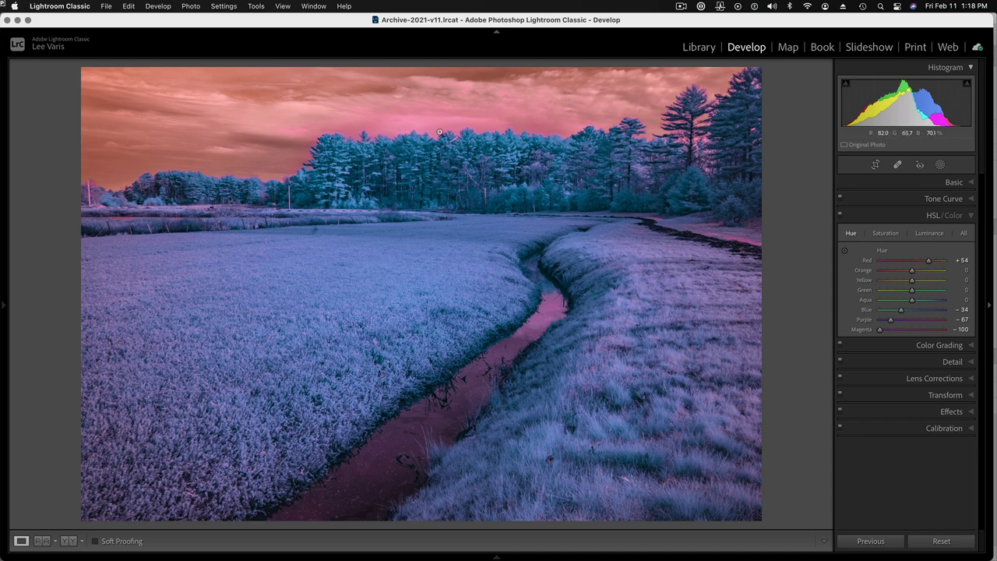
click(955, 183)
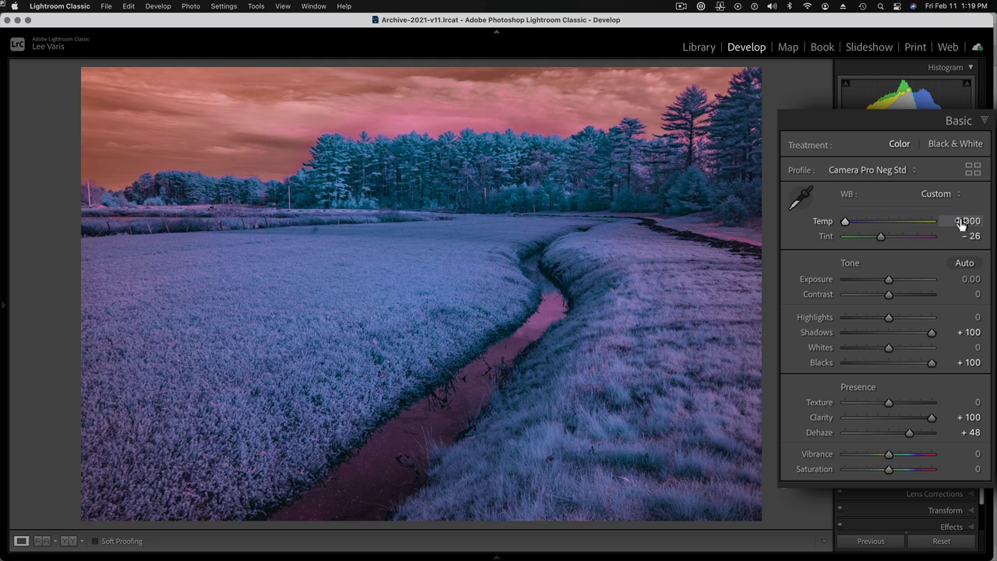
Nudge the white-balance Temp up from 2,000 to 2,123, leaving Tint at −26.
drag(961, 223, 978, 223)
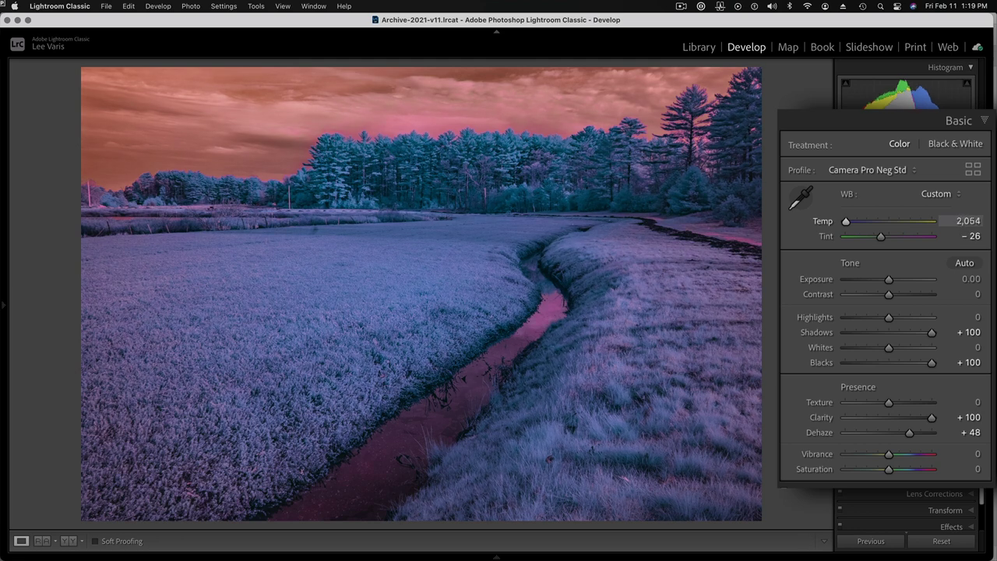
drag(980, 223, 985, 223)
drag(985, 223, 992, 223)
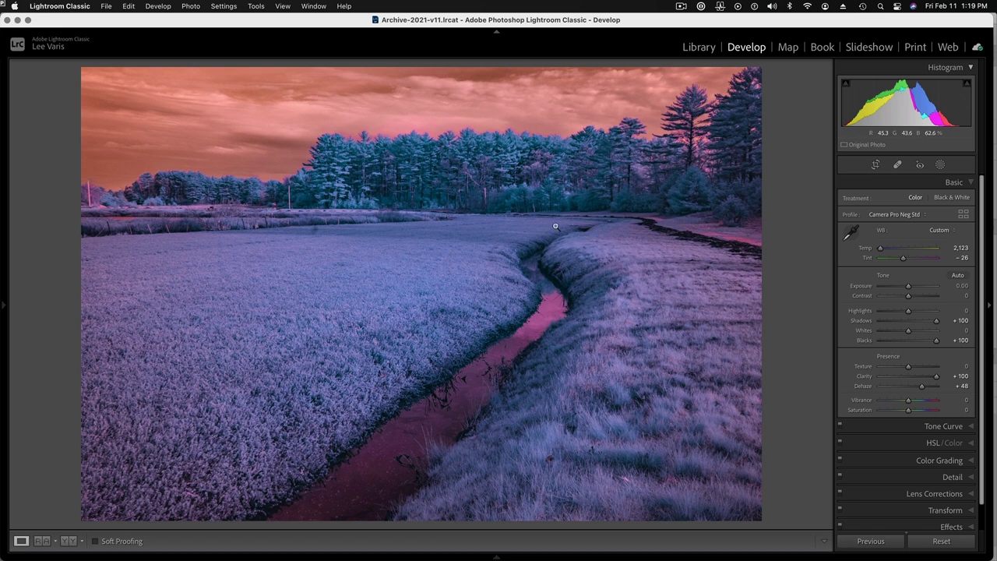
Add a linear gradient mask along the horizon and briefly check its overlay.
click(941, 166)
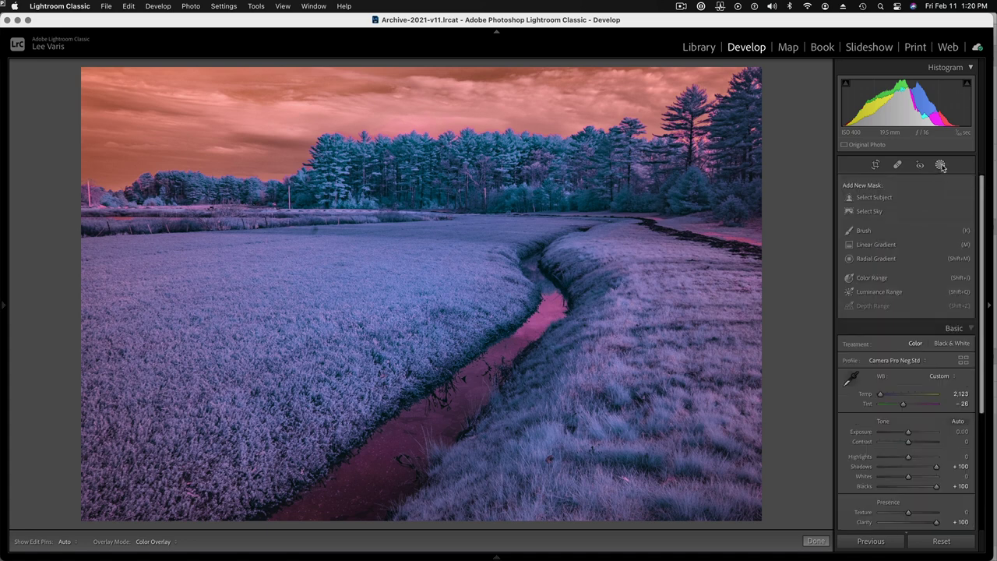
click(863, 247)
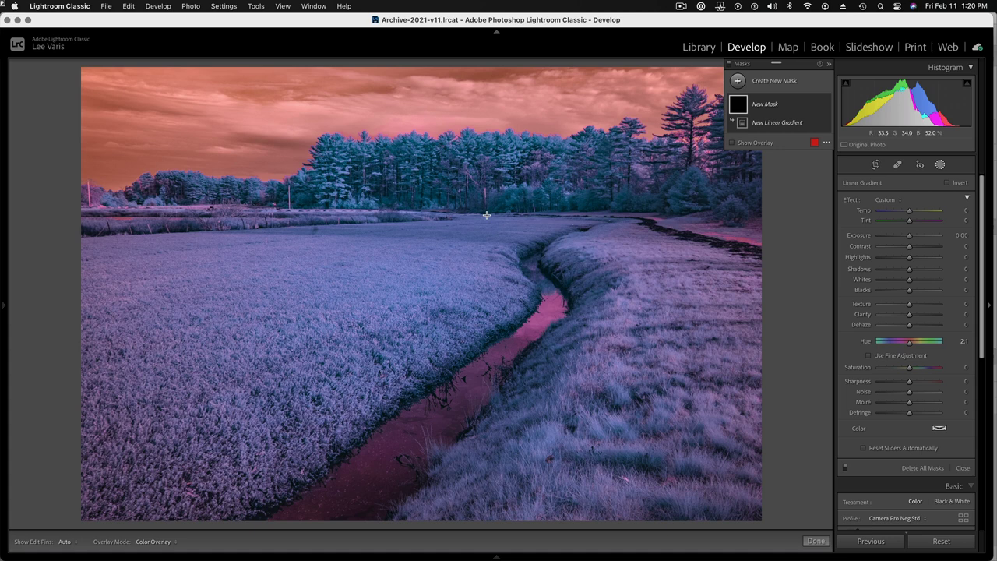
drag(486, 214, 487, 205)
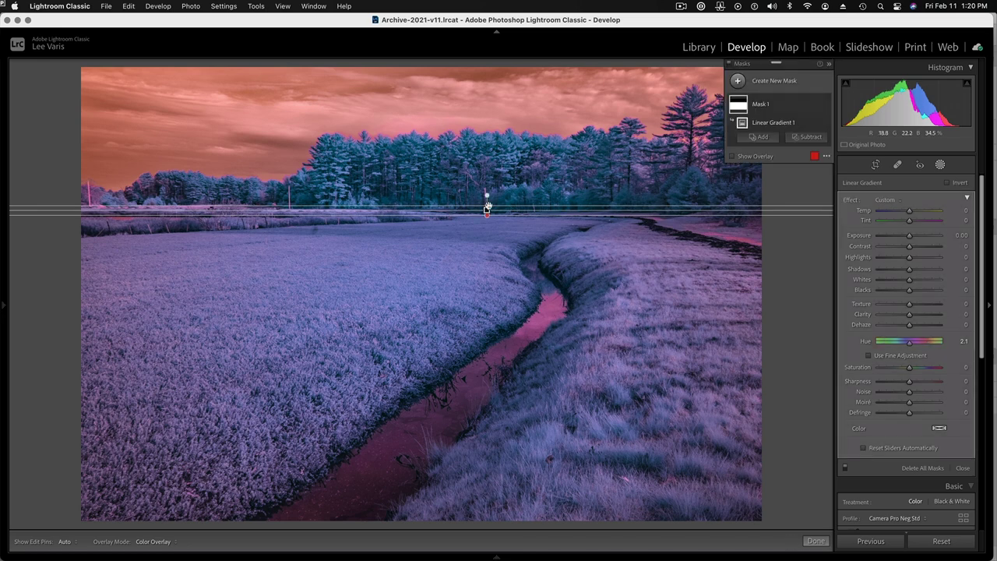
click(732, 157)
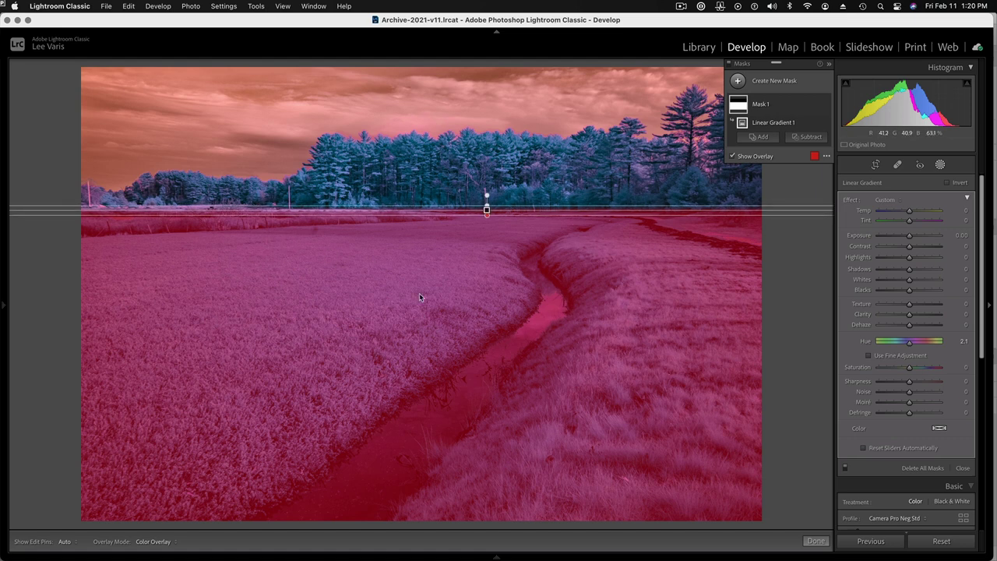
click(732, 157)
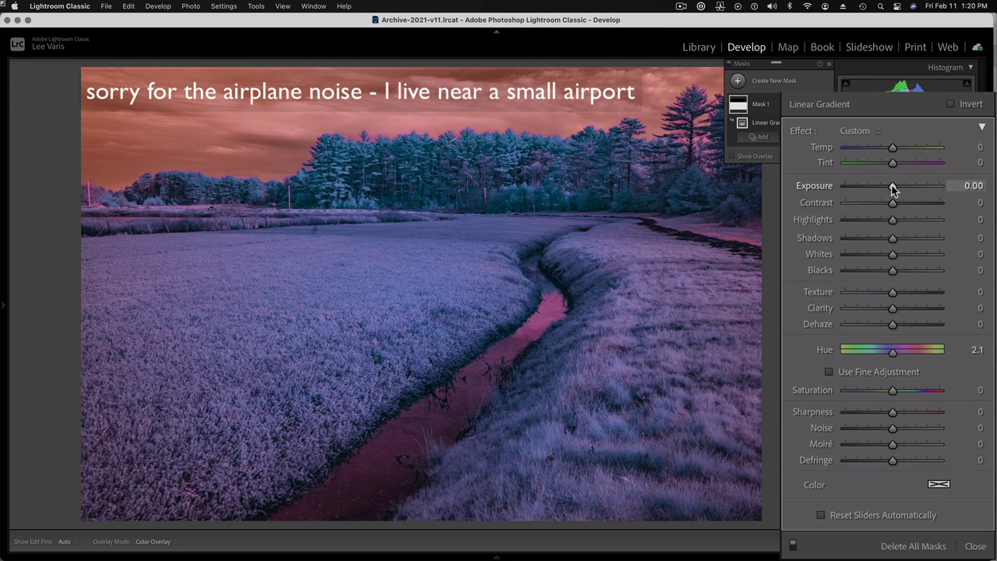
Lower the linear gradient mask's Exposure to −0.54.
drag(893, 189, 889, 191)
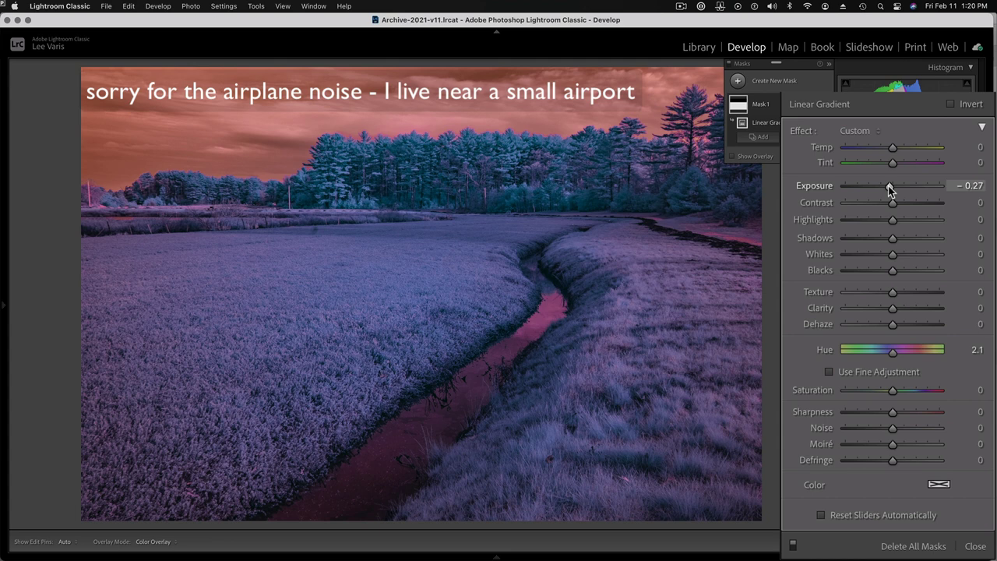
drag(889, 190, 887, 190)
mouse_move(539, 202)
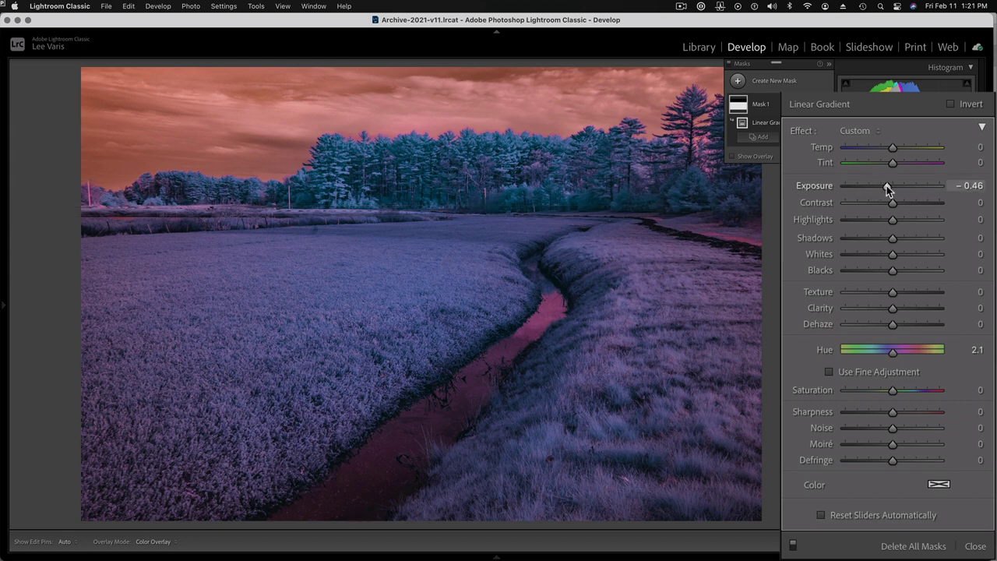
drag(889, 191, 887, 191)
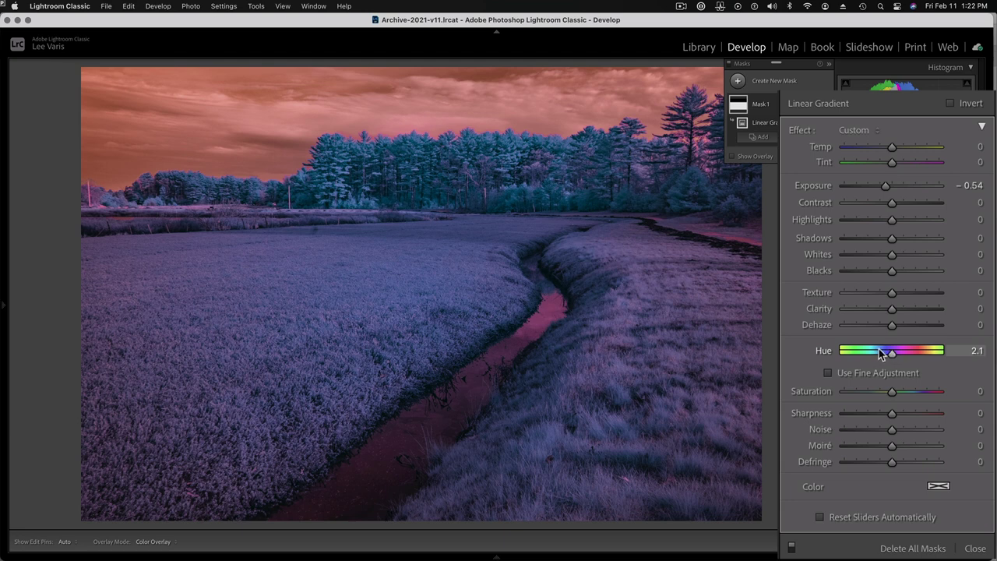
Set the gradient mask's Hue to −7.1 and Saturation to 28.
drag(892, 357, 888, 355)
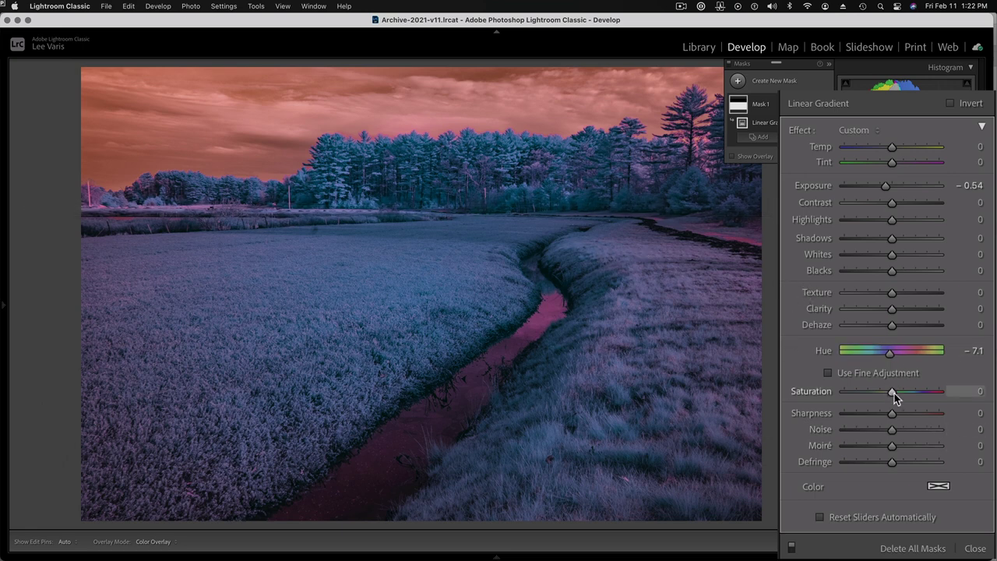
drag(892, 395, 905, 398)
drag(904, 396, 905, 396)
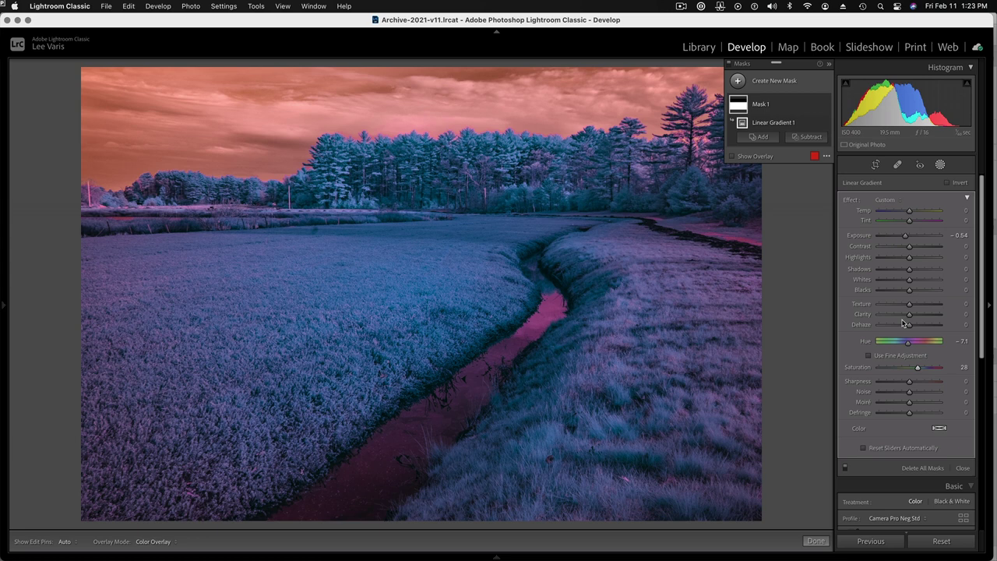
Send the photo to Photoshop via Photo > Edit In > Open as Smart Object.
click(192, 7)
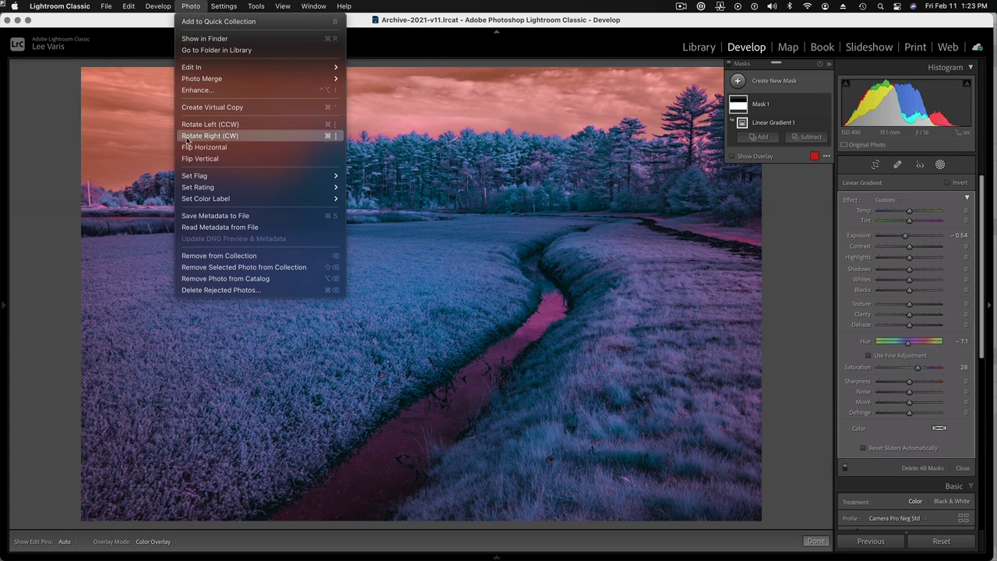
mouse_move(200, 67)
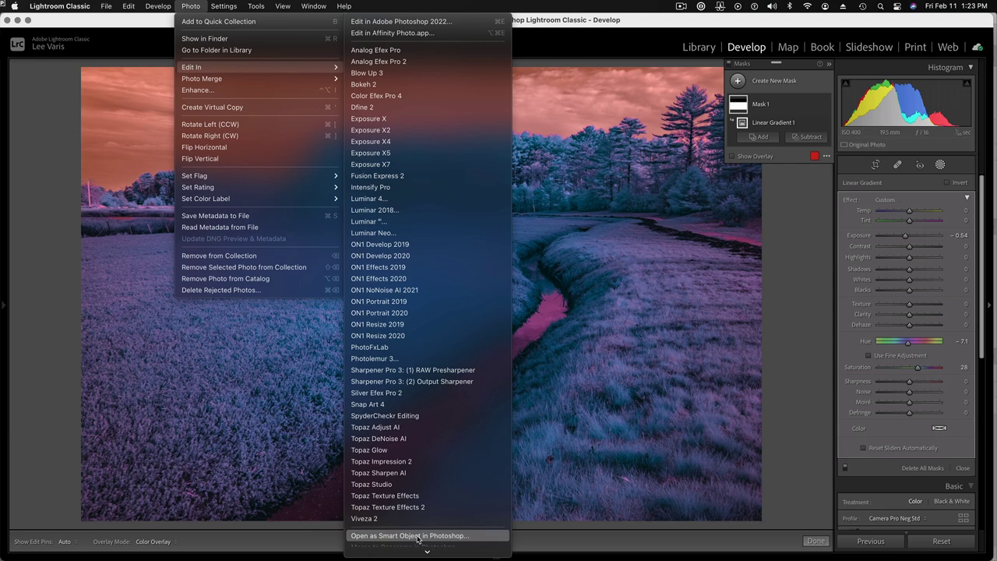
click(488, 539)
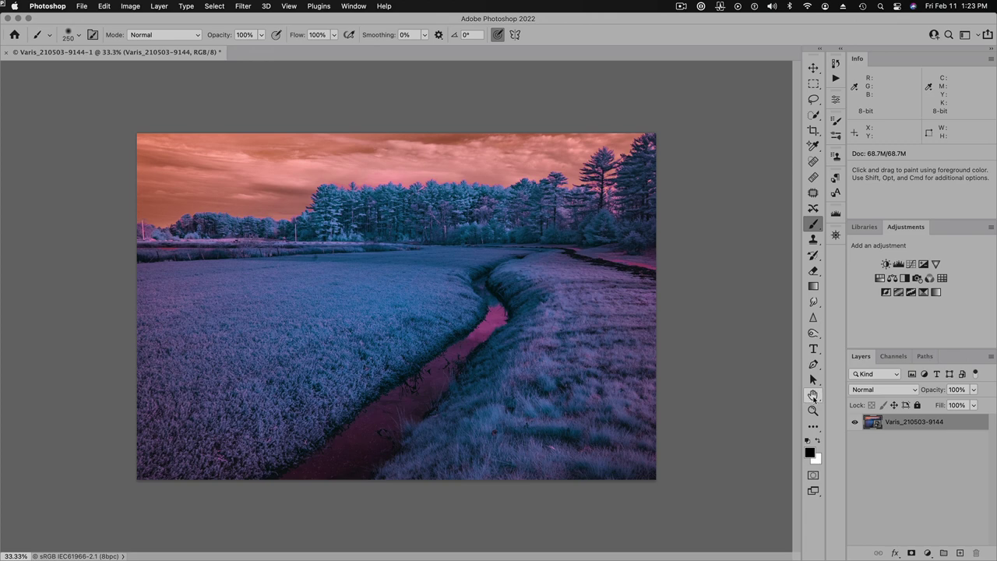
Fit the image on screen and add a default Channel Mixer adjustment layer.
double_click(813, 395)
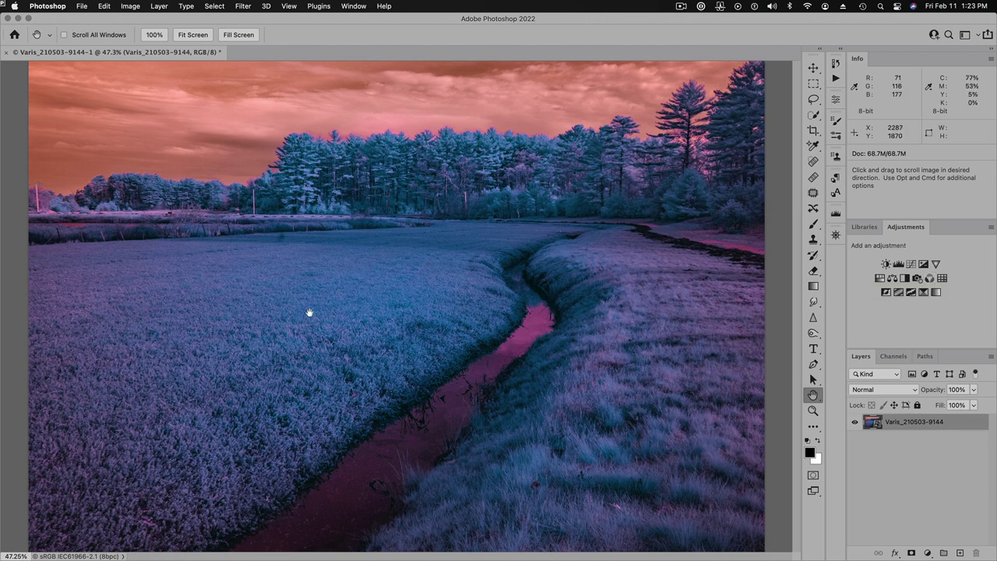
click(930, 279)
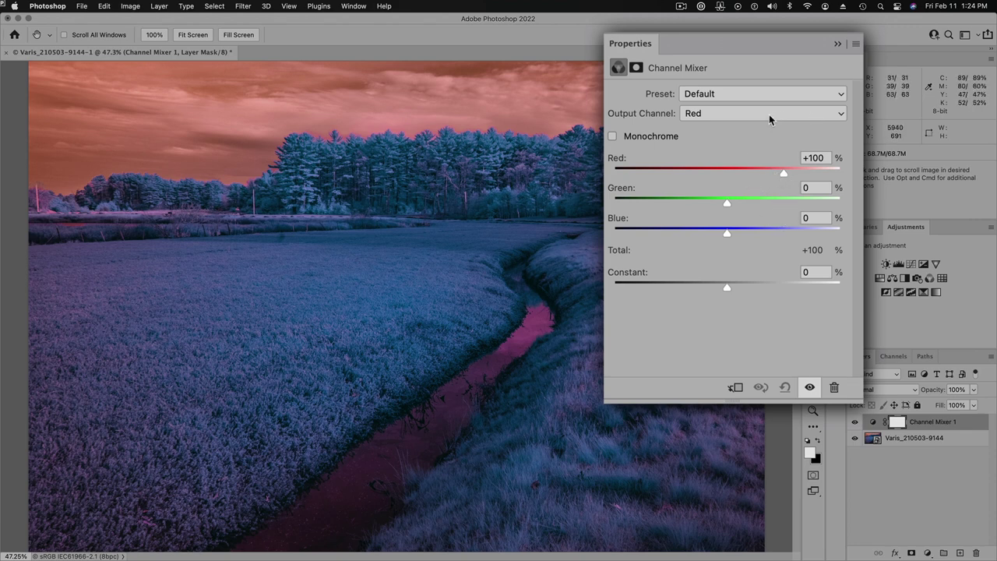
Set the Channel Mixer Green output to Green 0 and Blue 100.
click(791, 114)
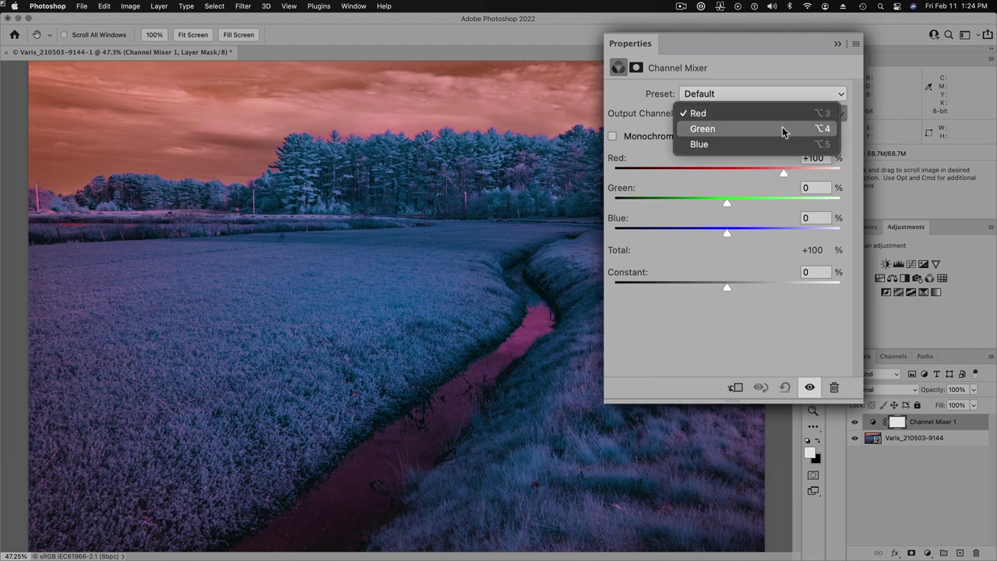
click(783, 128)
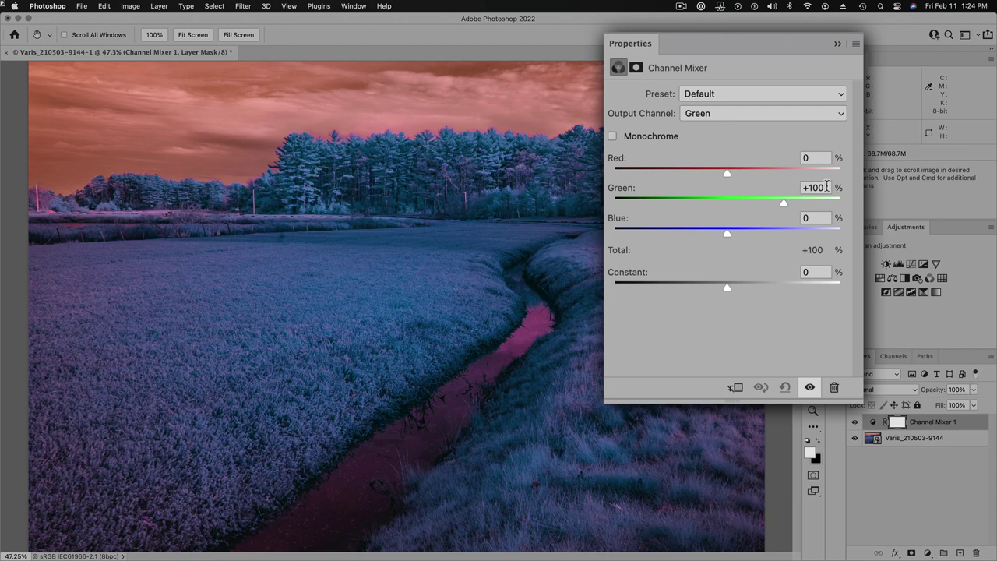
click(794, 187)
text(0)
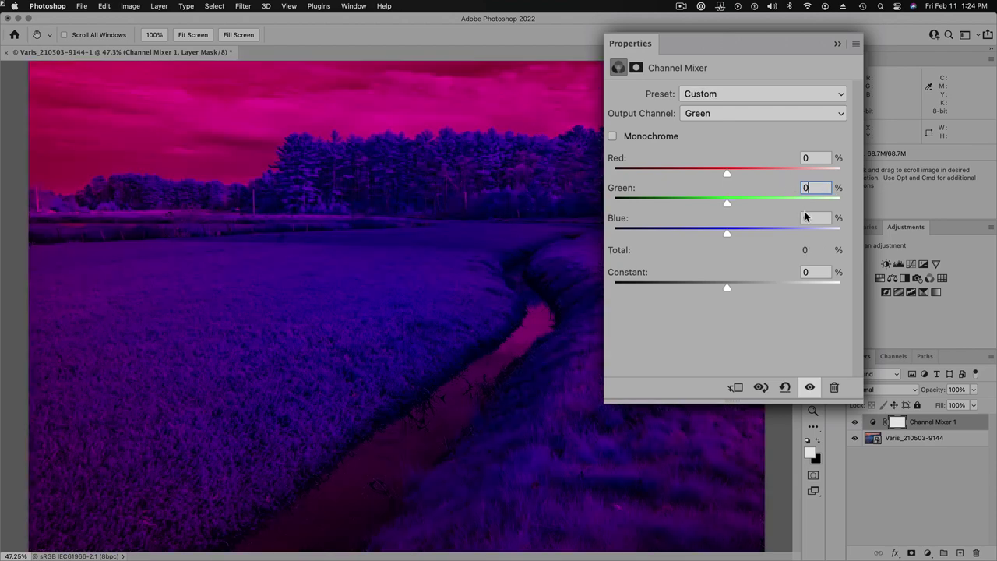
click(797, 218)
text(100)
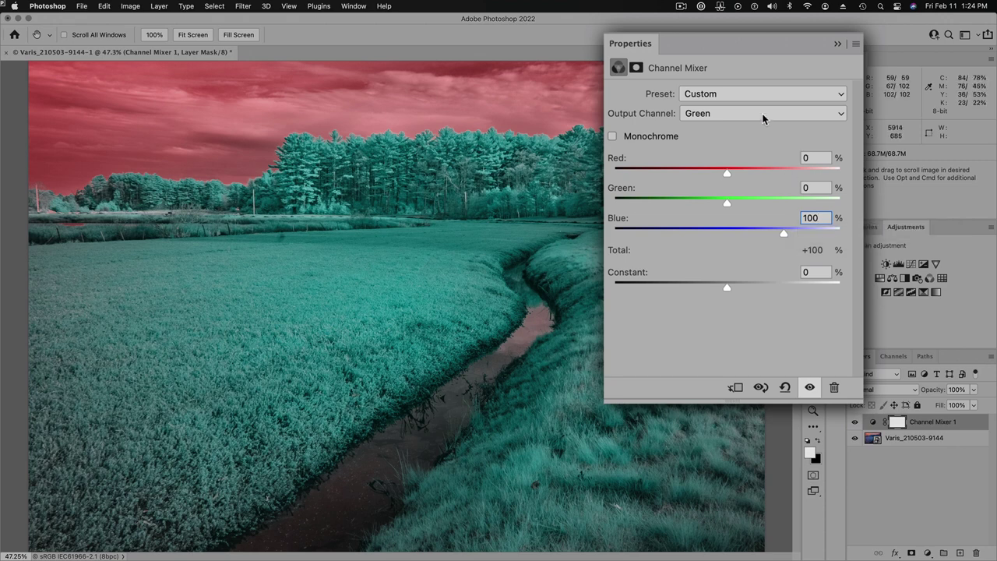
Set the Blue output to Blue 0 and Green 100, then close Properties.
click(762, 113)
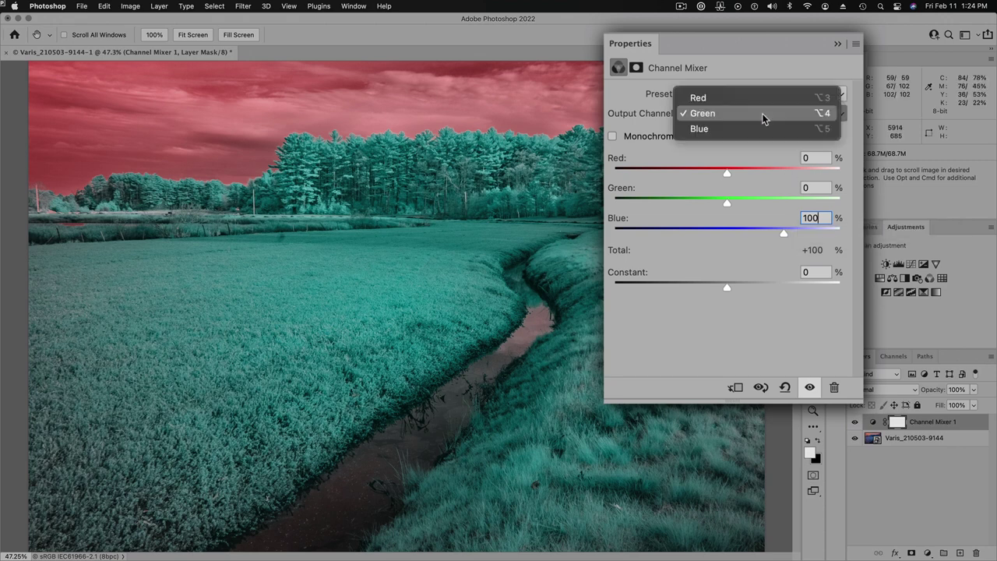
click(760, 127)
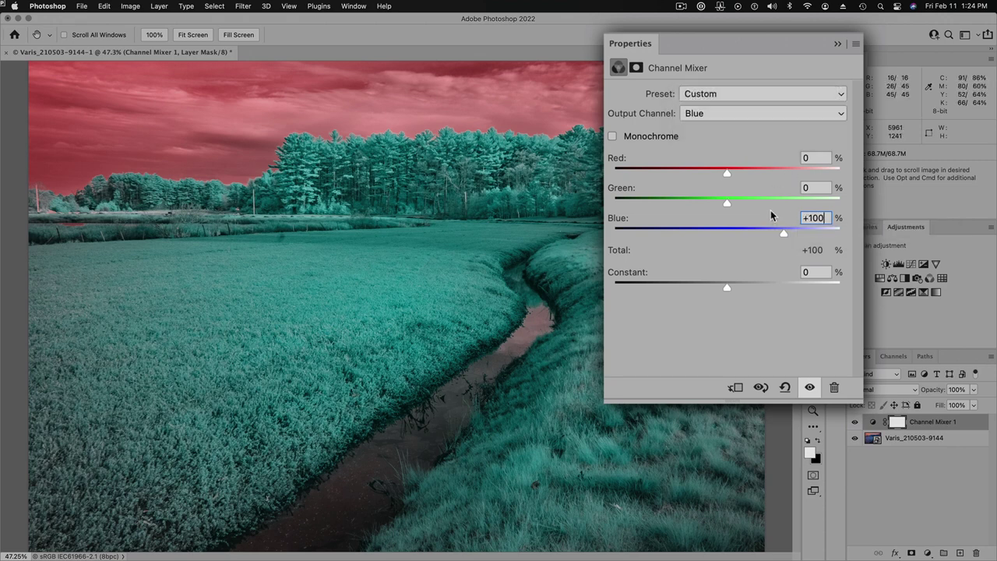
key(Return)
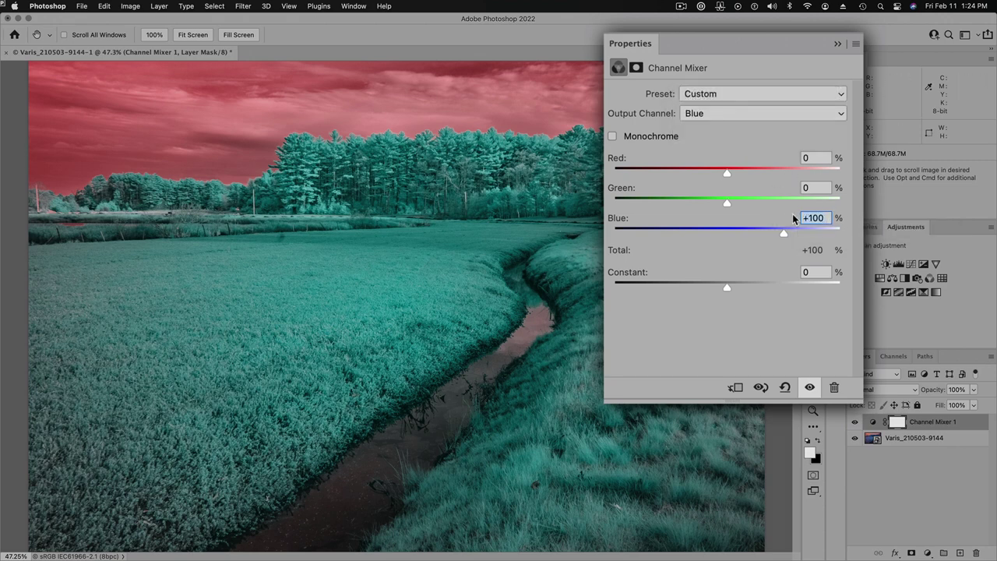
text(0)
click(825, 188)
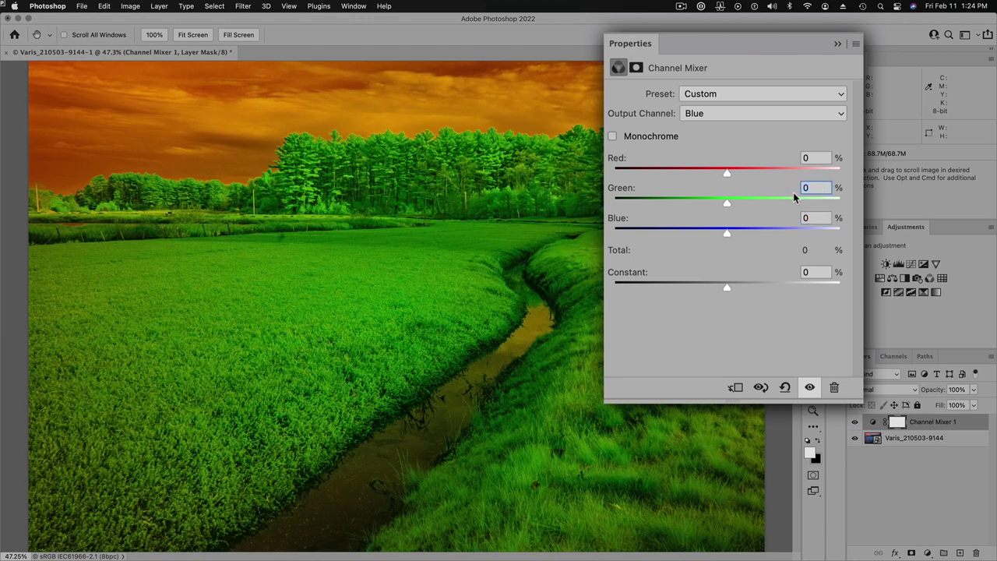
text(100)
key(Return)
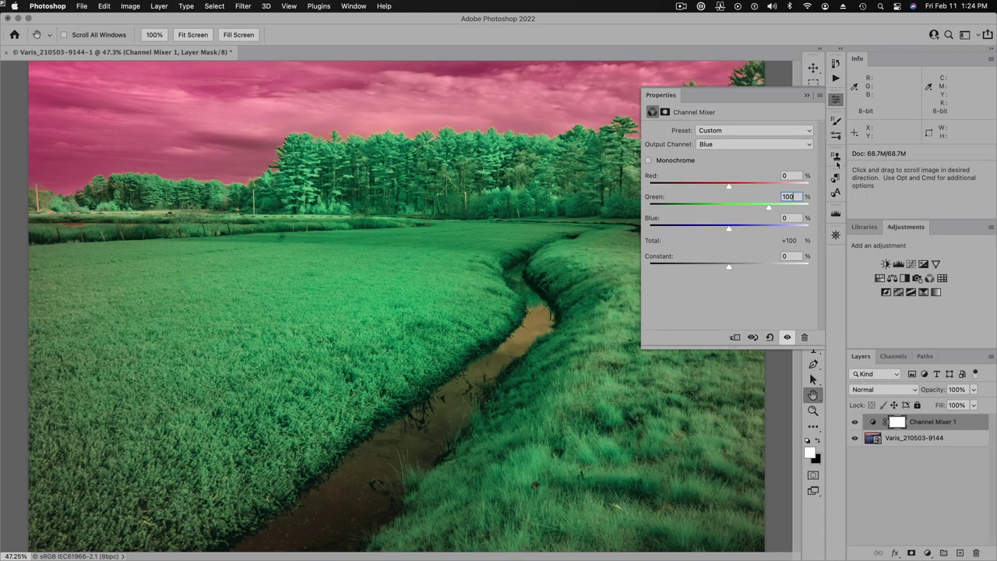
click(836, 101)
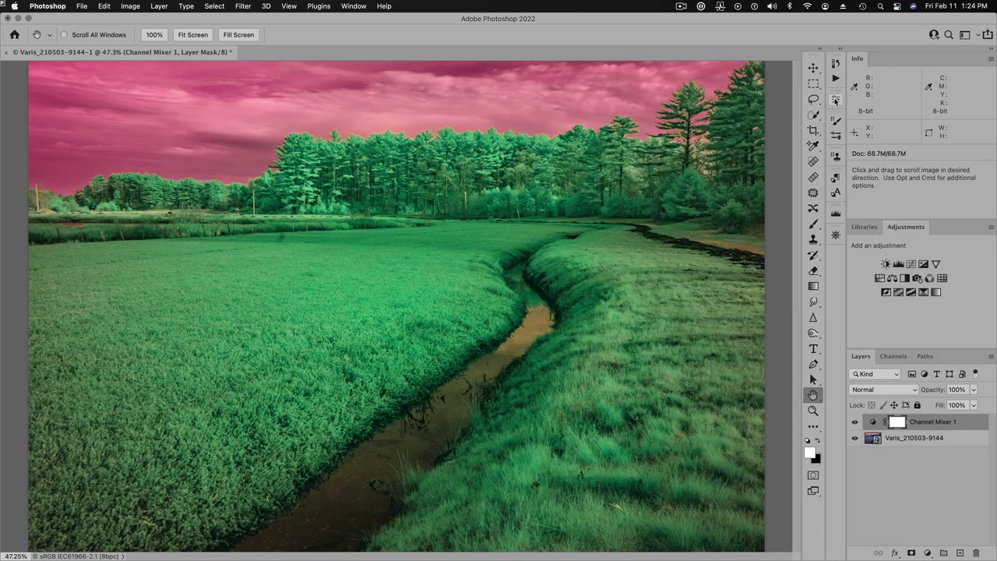
Set the Channel Mixer 1 layer's blend mode to Overlay.
click(889, 392)
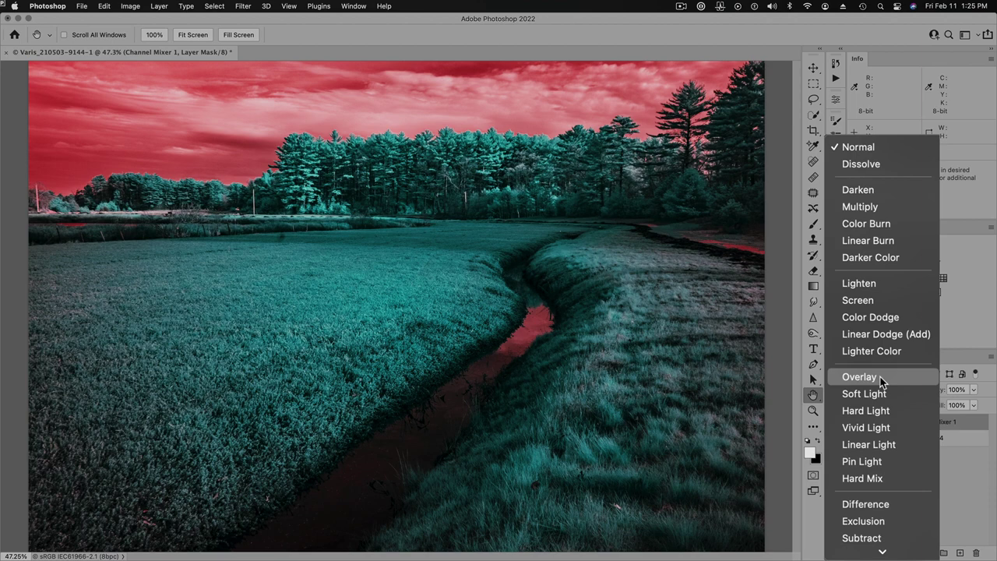
click(882, 378)
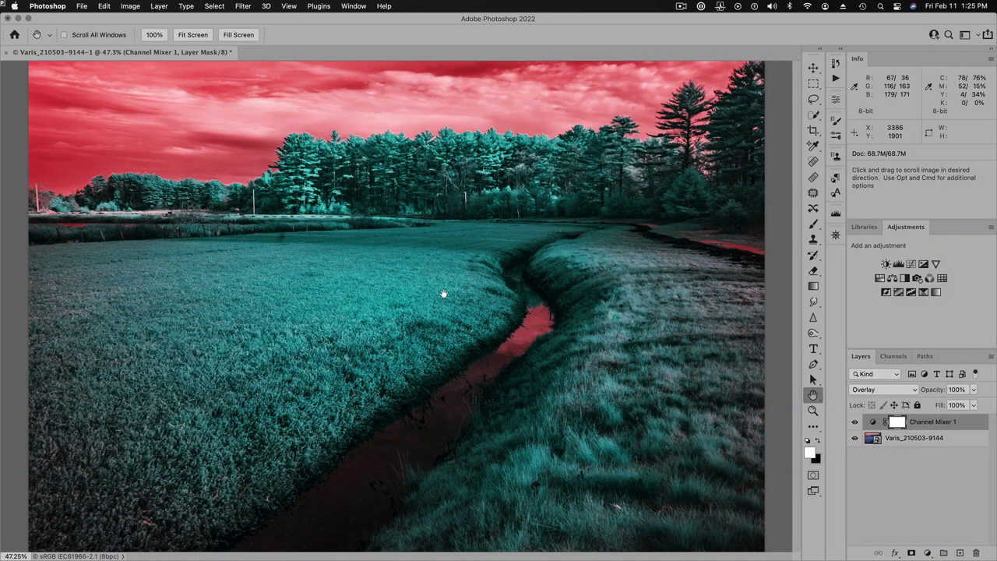
click(877, 390)
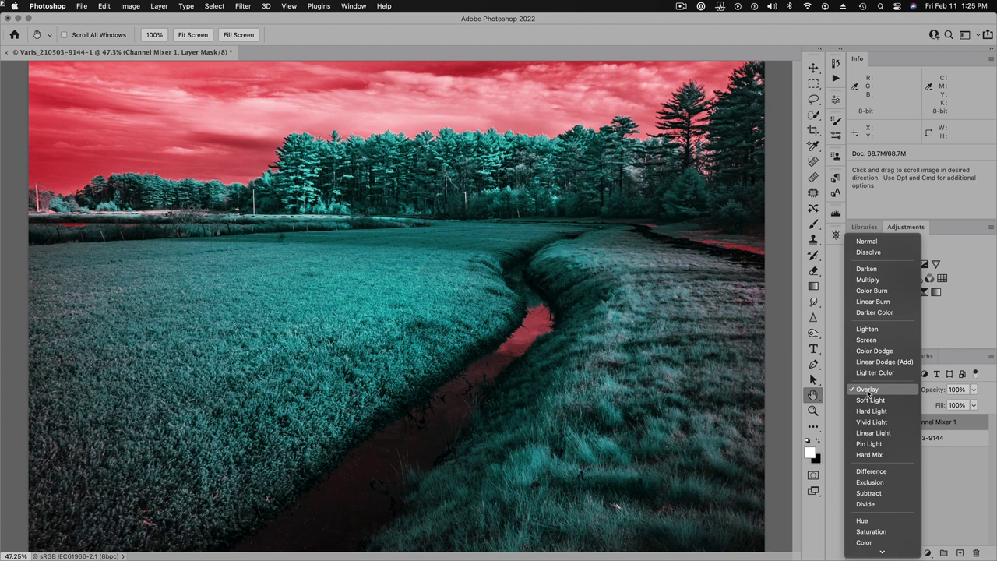
click(868, 390)
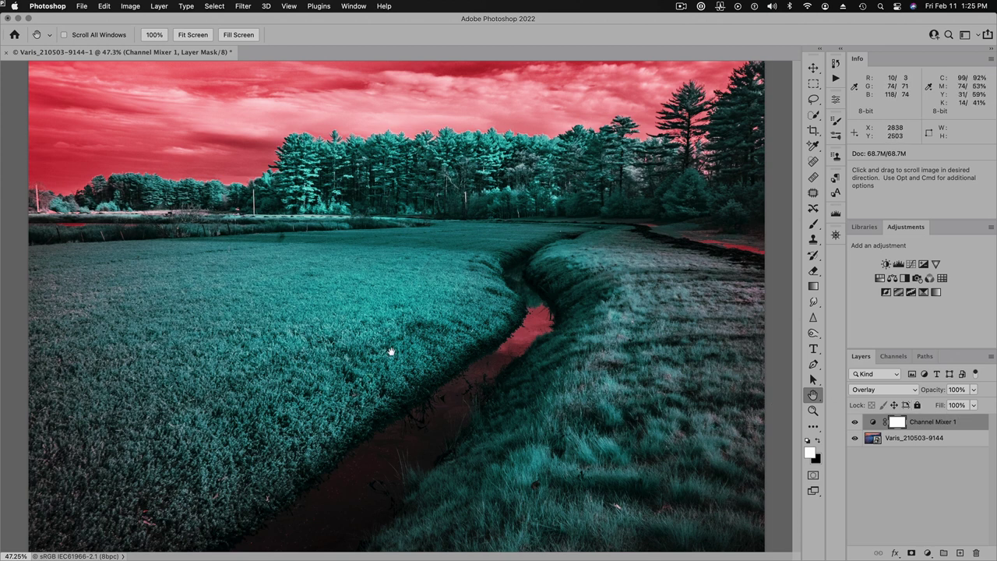
click(991, 358)
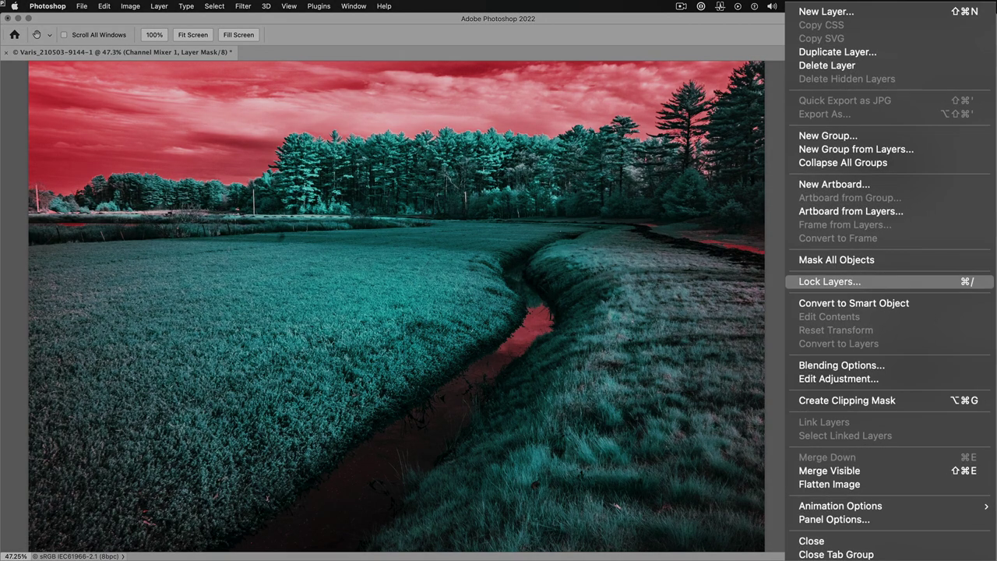
In Blending Options, split the Underlying Layer Blend If shadow slider to 65/110.
click(891, 366)
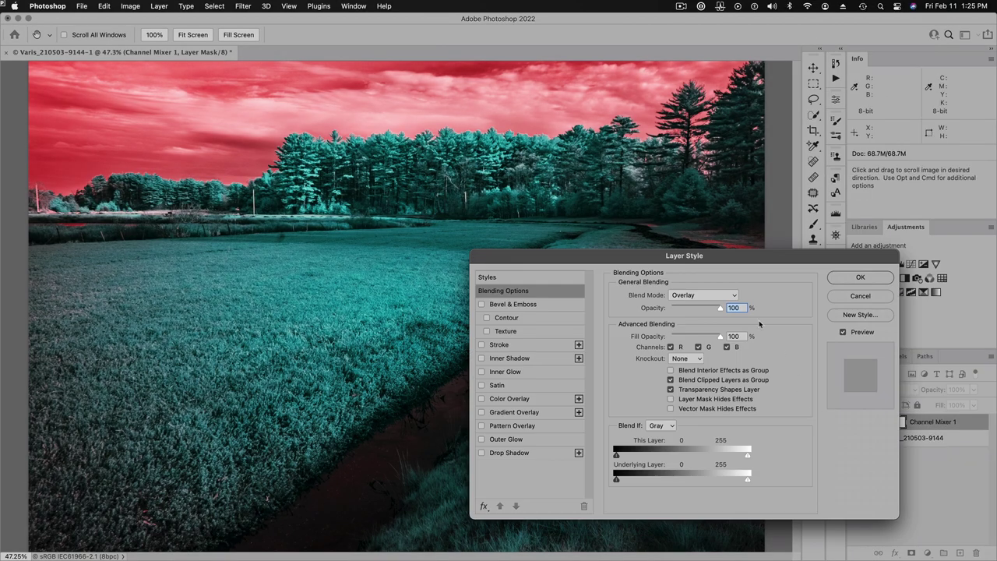
drag(722, 259, 194, 23)
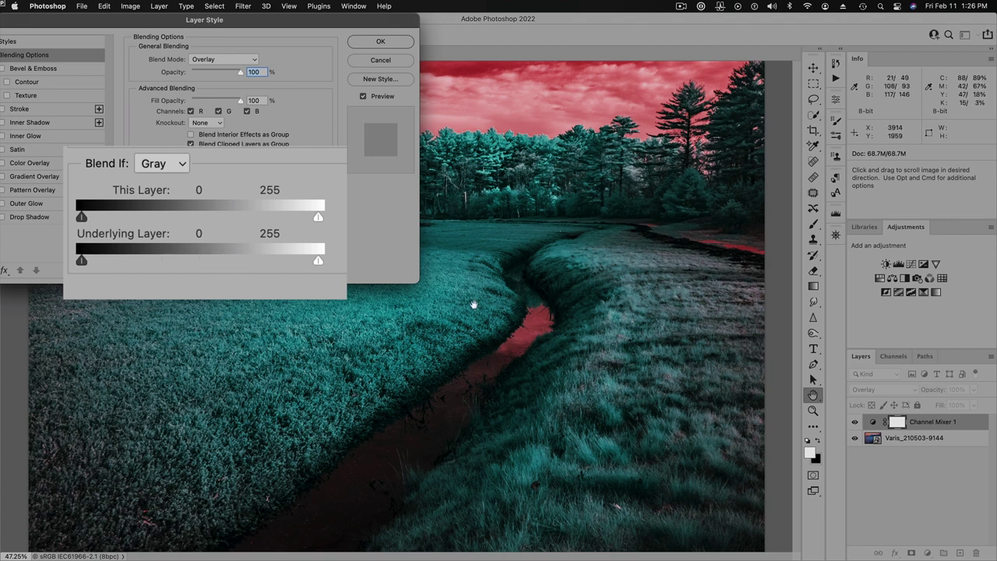
drag(84, 263, 135, 266)
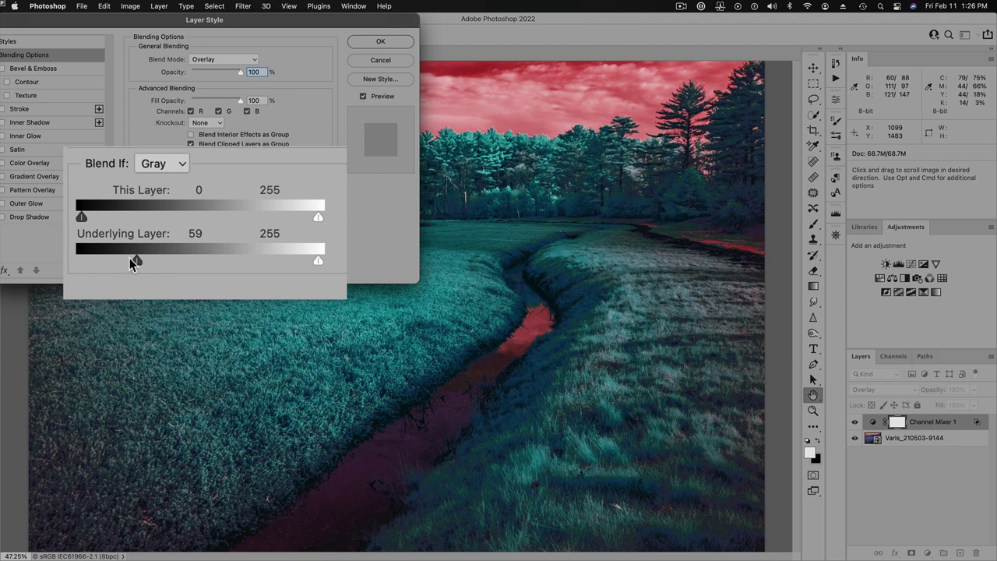
drag(137, 261, 160, 265)
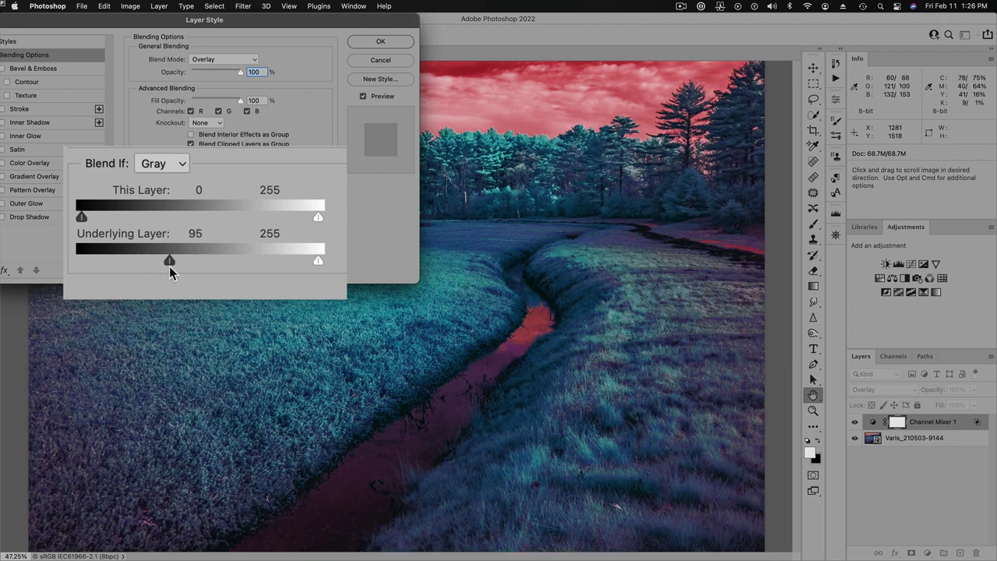
drag(169, 266, 172, 267)
drag(175, 261, 184, 265)
drag(168, 263, 147, 265)
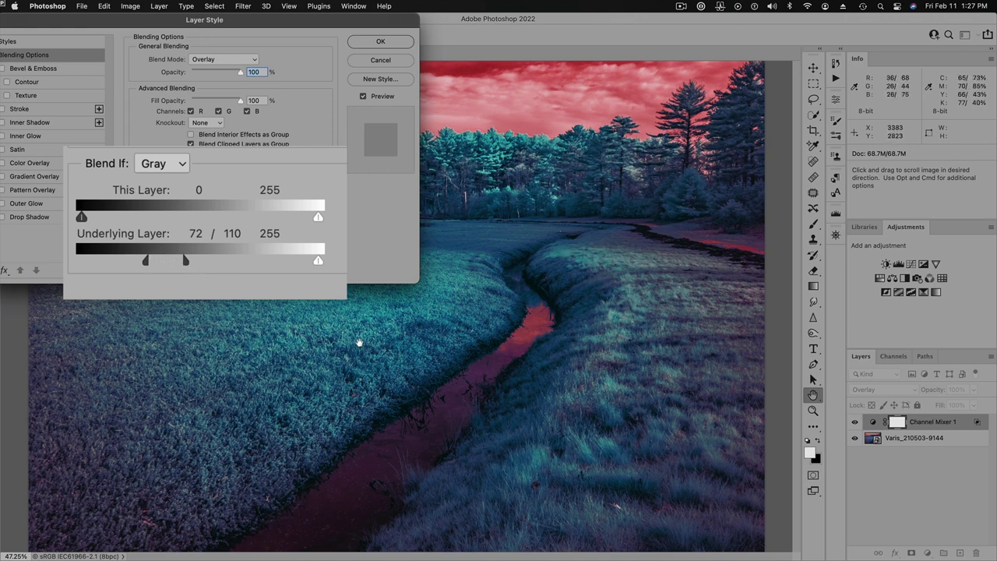
drag(145, 262, 141, 262)
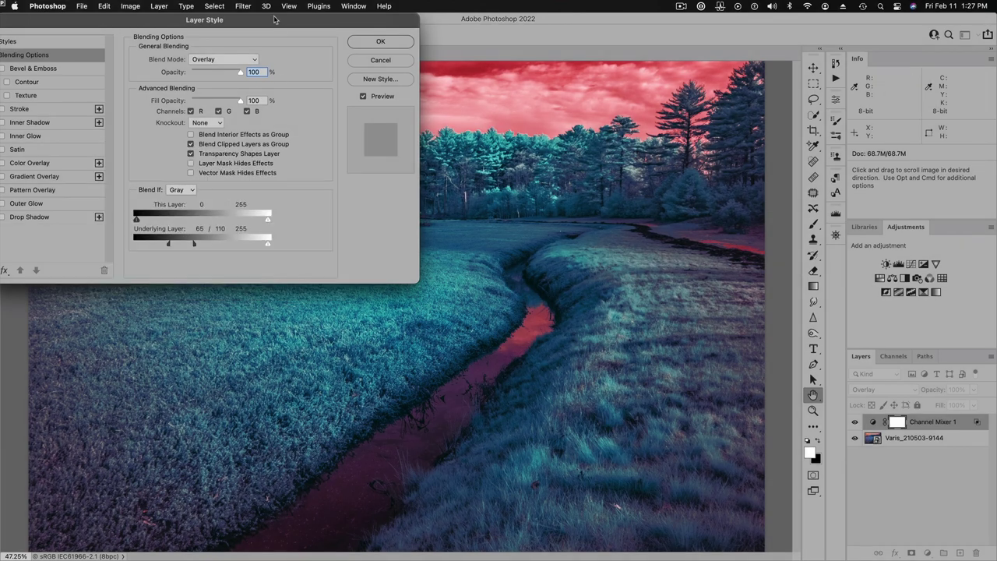
drag(275, 19, 325, 210)
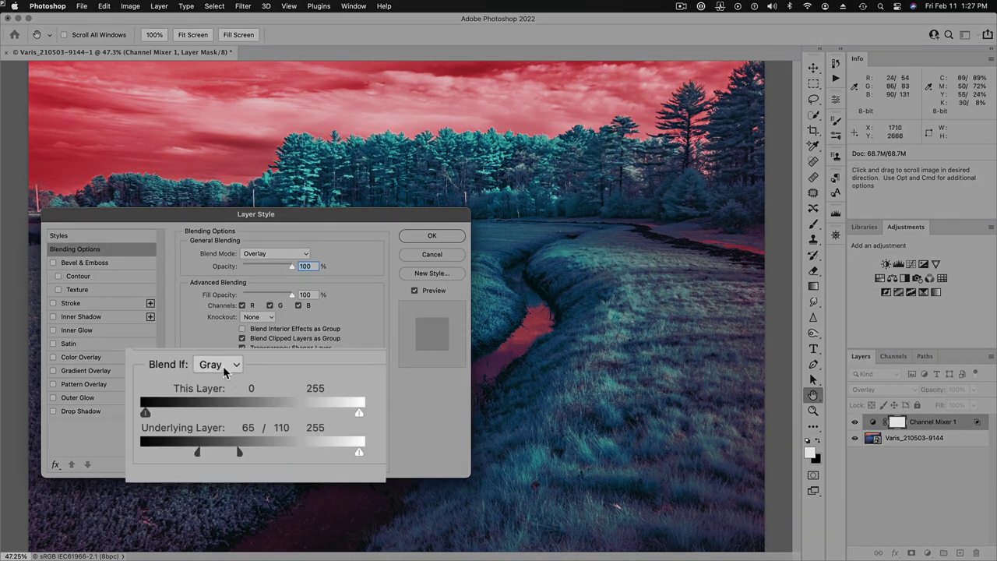
Switch Blend If to Red, split the underlying white point to 160/192, and confirm.
click(236, 385)
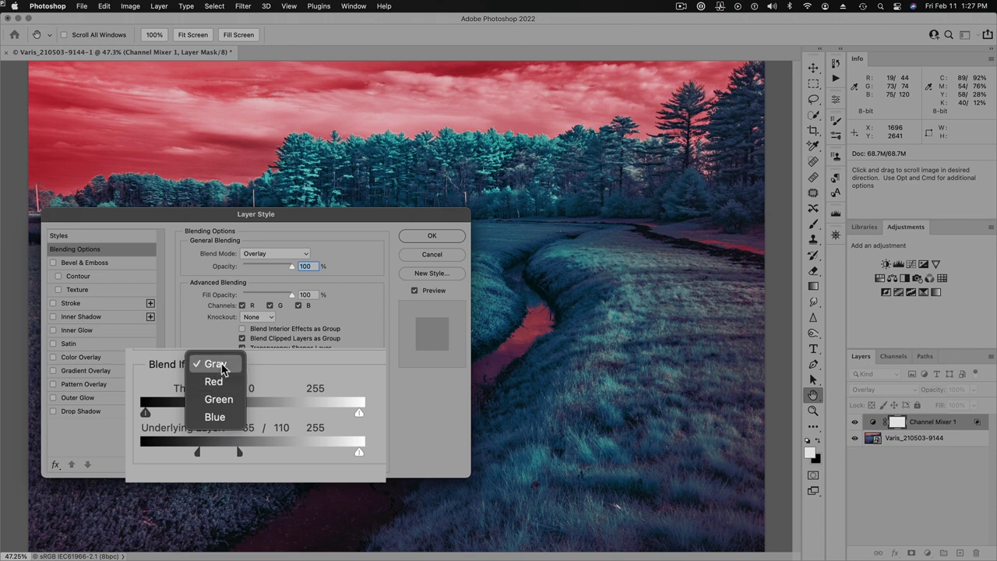
click(372, 379)
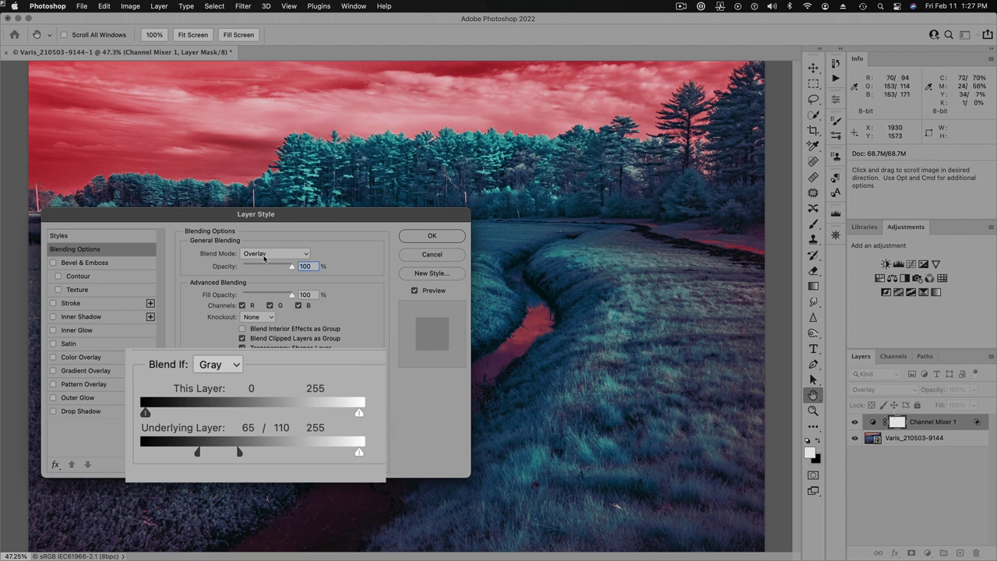
click(215, 364)
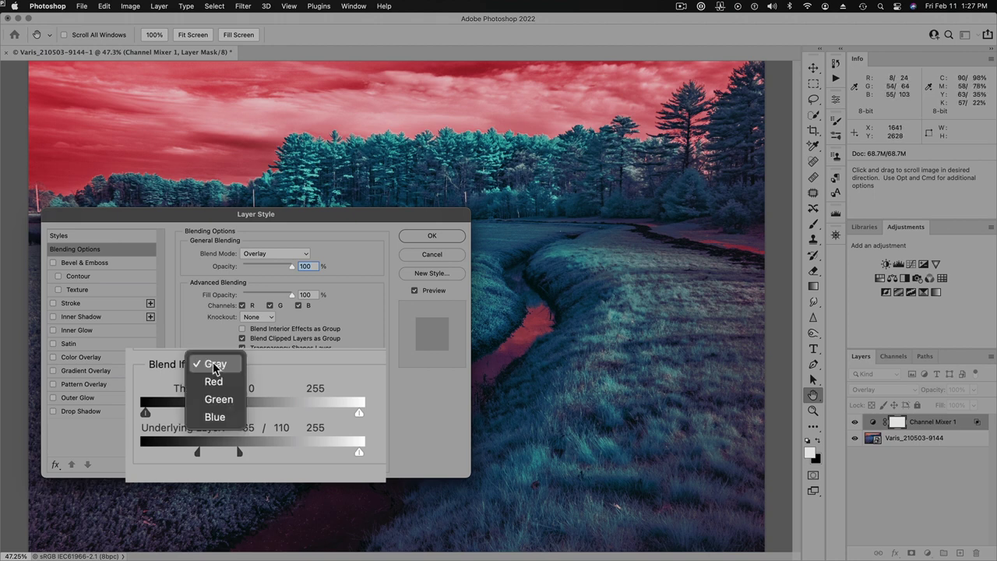
click(215, 382)
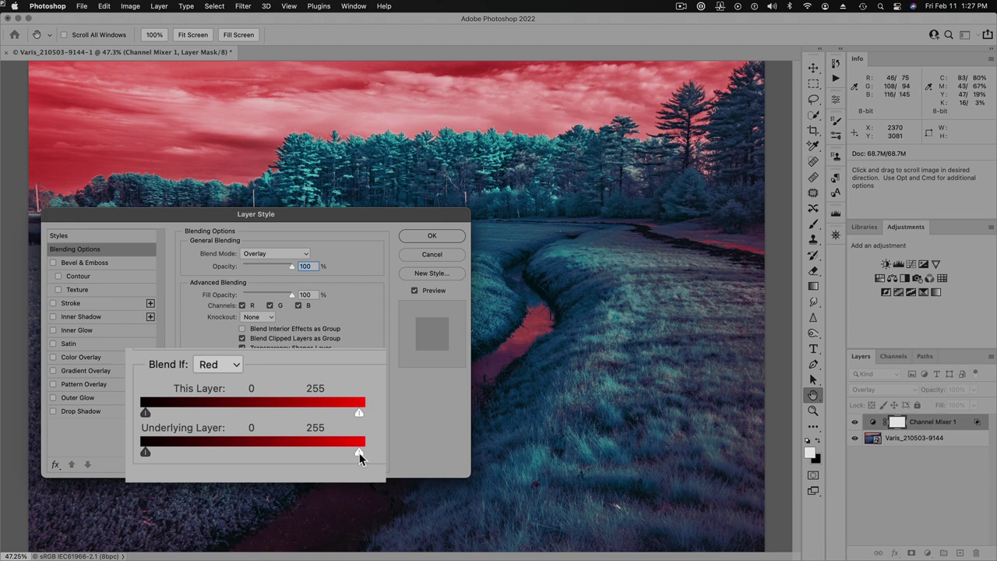
drag(360, 458, 315, 451)
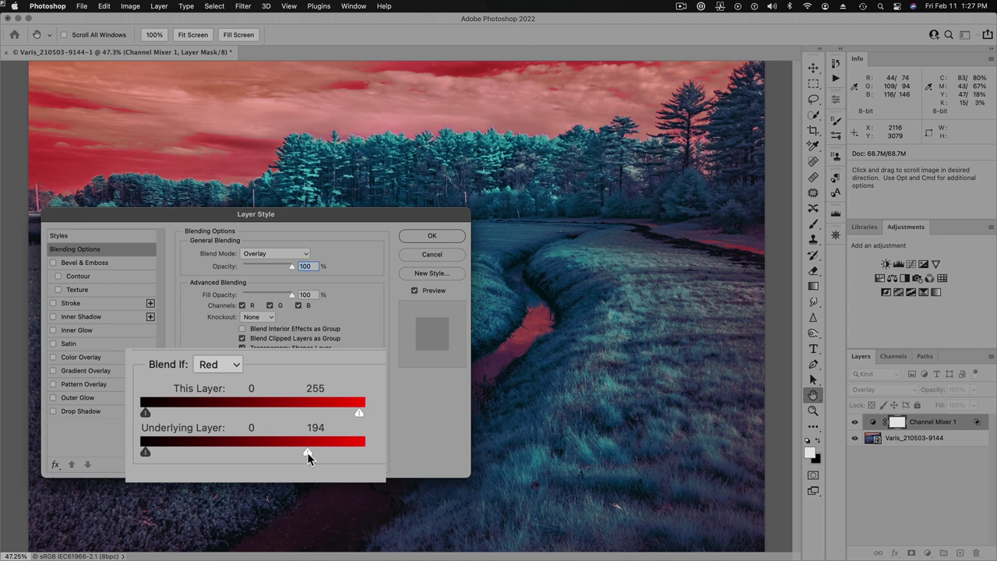
drag(304, 453, 301, 452)
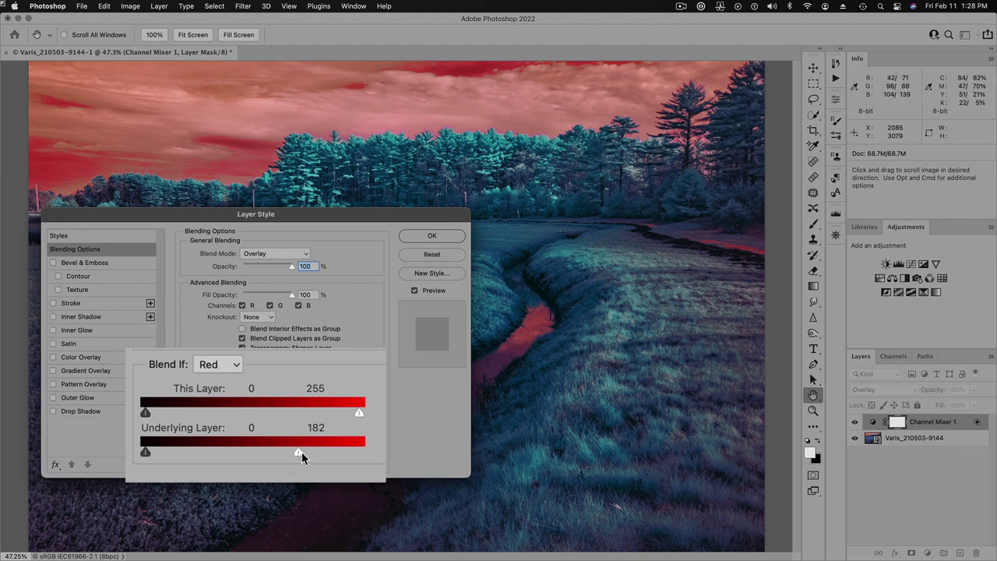
alt+click(301, 452)
drag(303, 453, 281, 452)
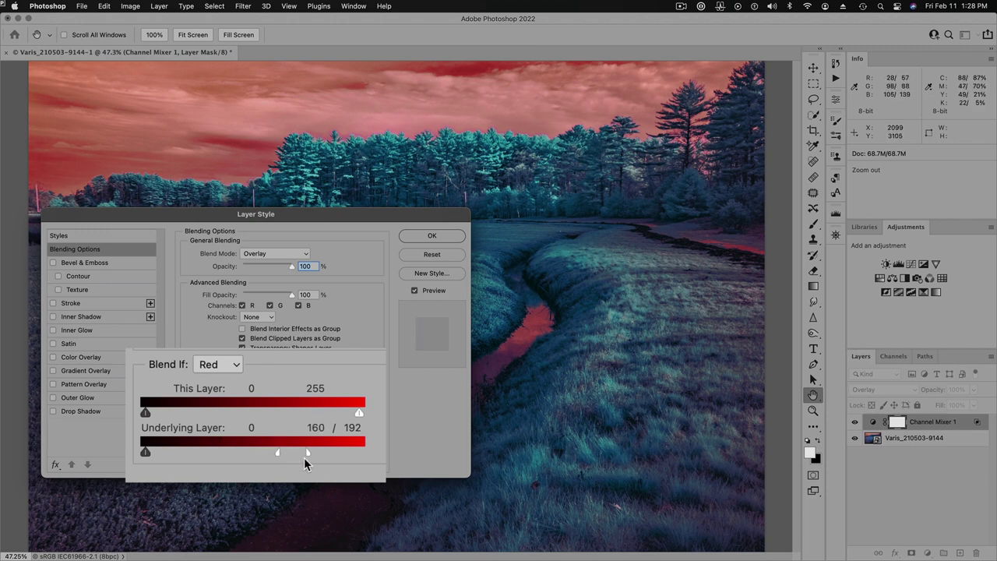
click(418, 238)
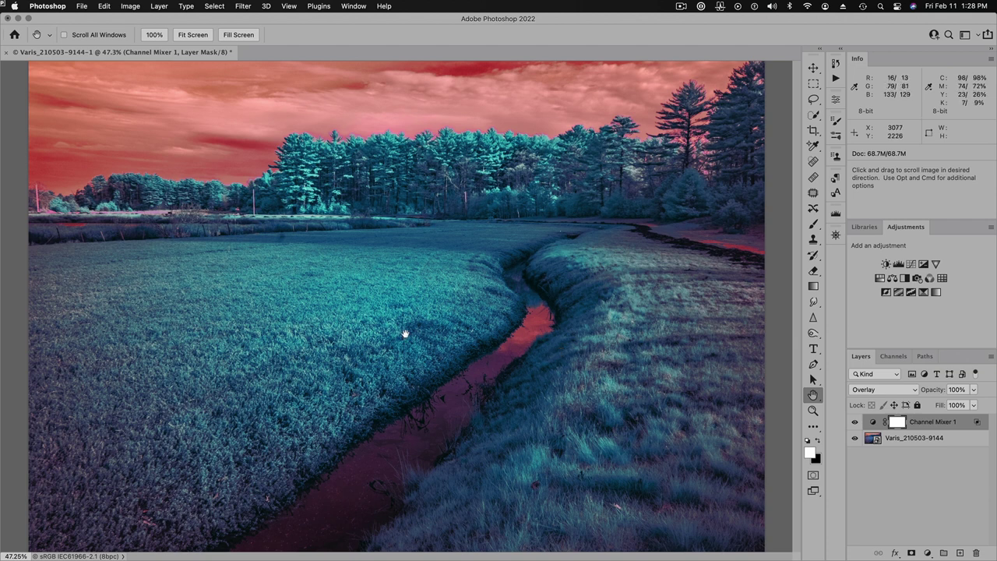
click(855, 423)
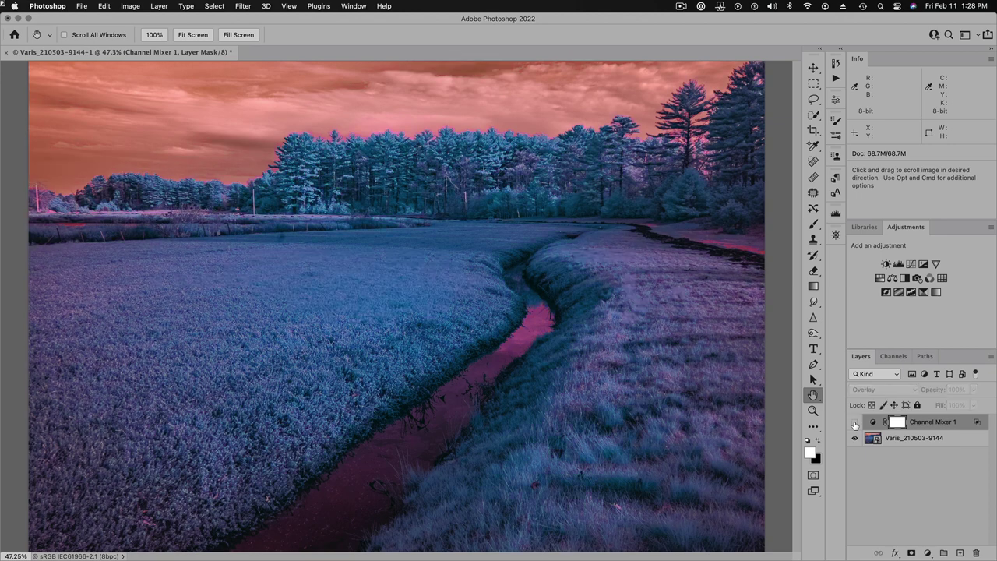
click(855, 422)
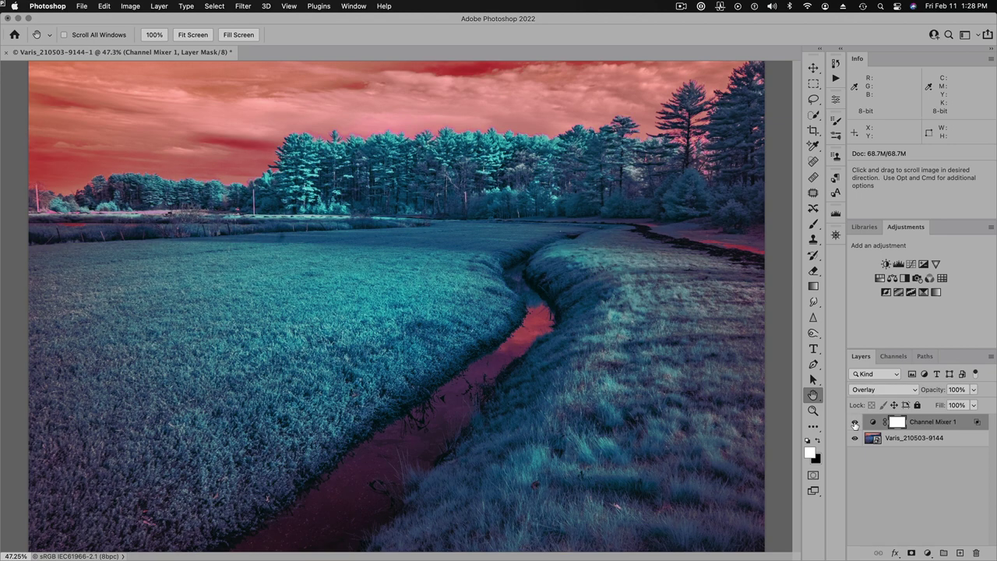
click(854, 423)
click(855, 422)
click(855, 422)
click(855, 422)
click(854, 422)
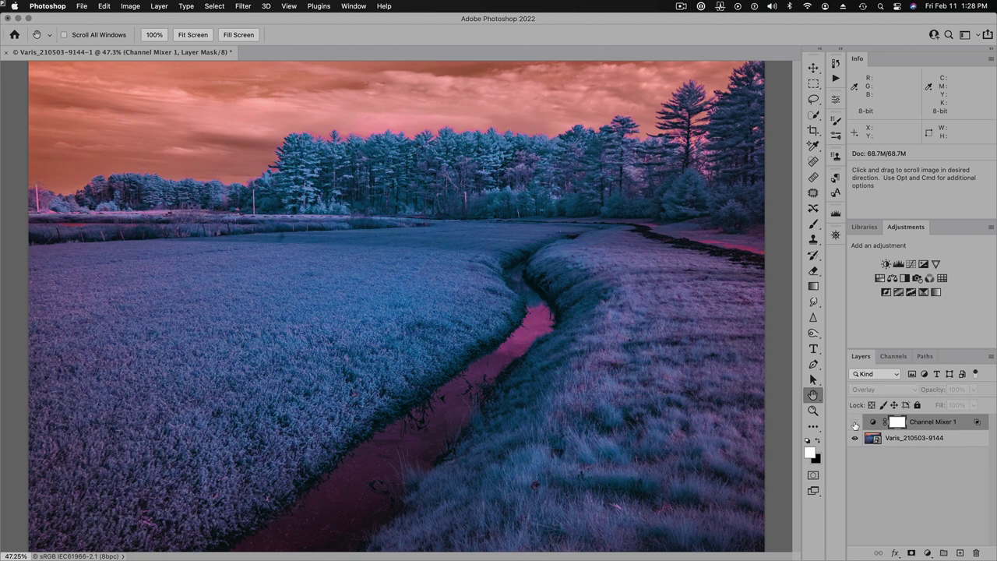
click(855, 422)
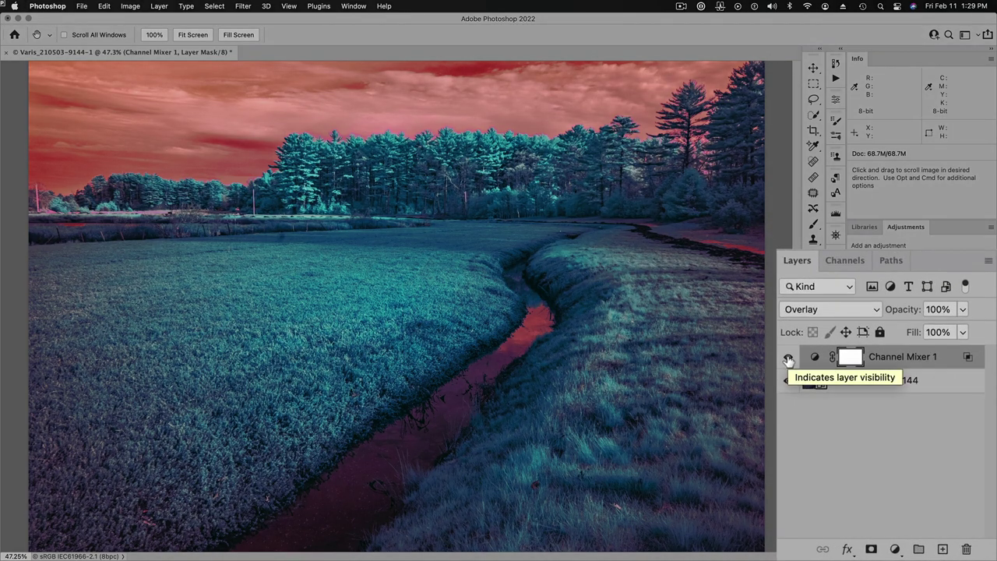
click(855, 422)
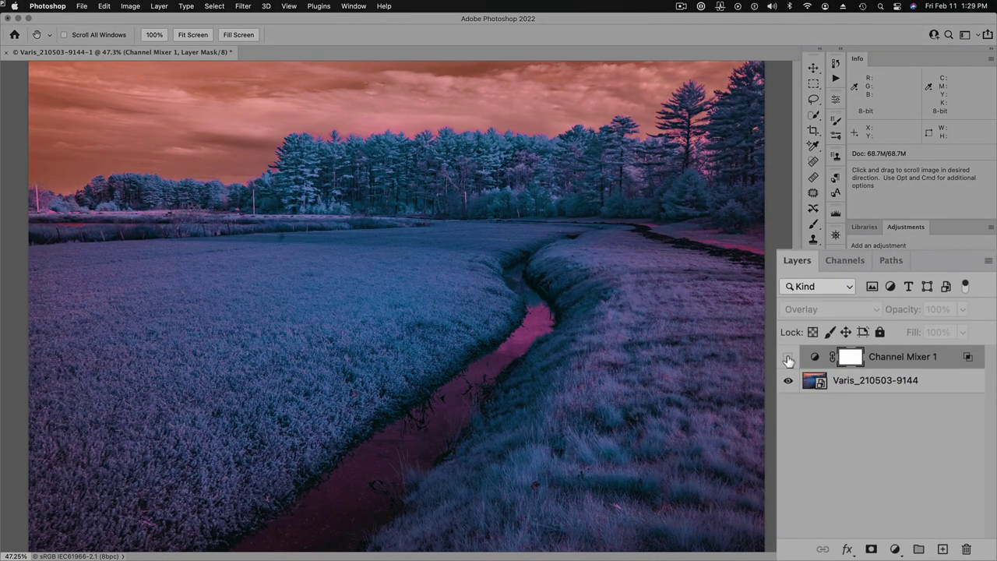
click(855, 381)
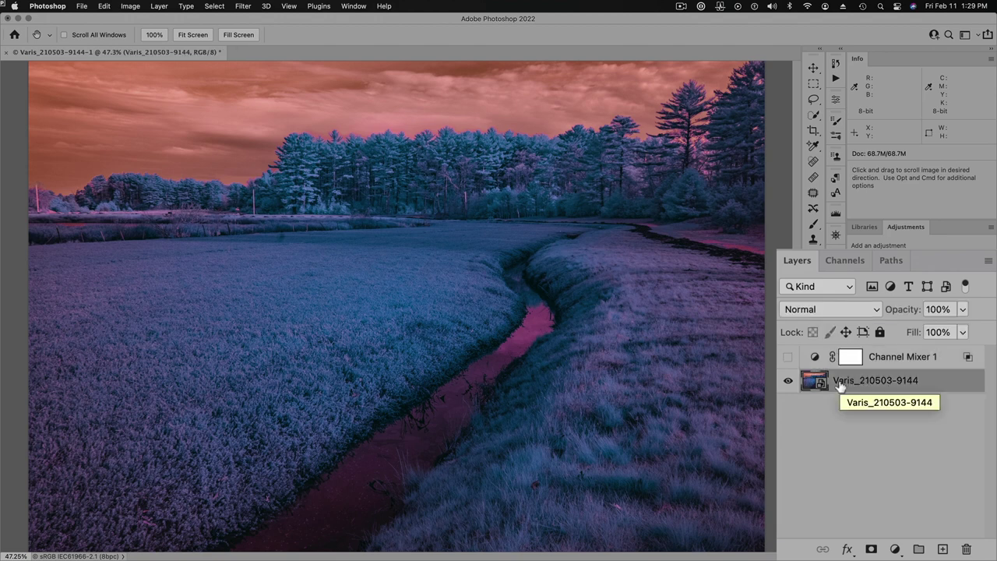
click(942, 550)
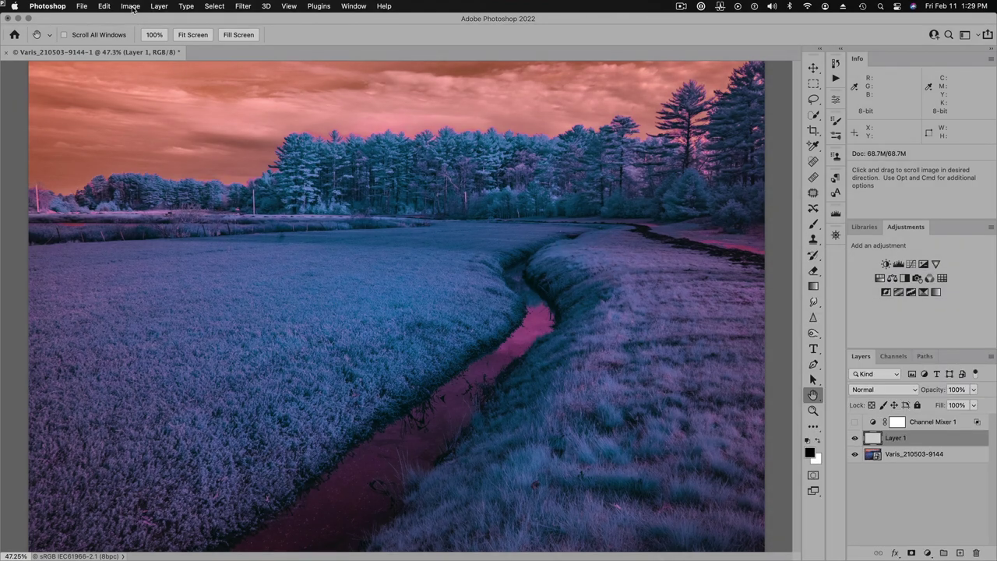
Apply Image the merged Blue channel into Layer 1 with Normal blending.
click(131, 6)
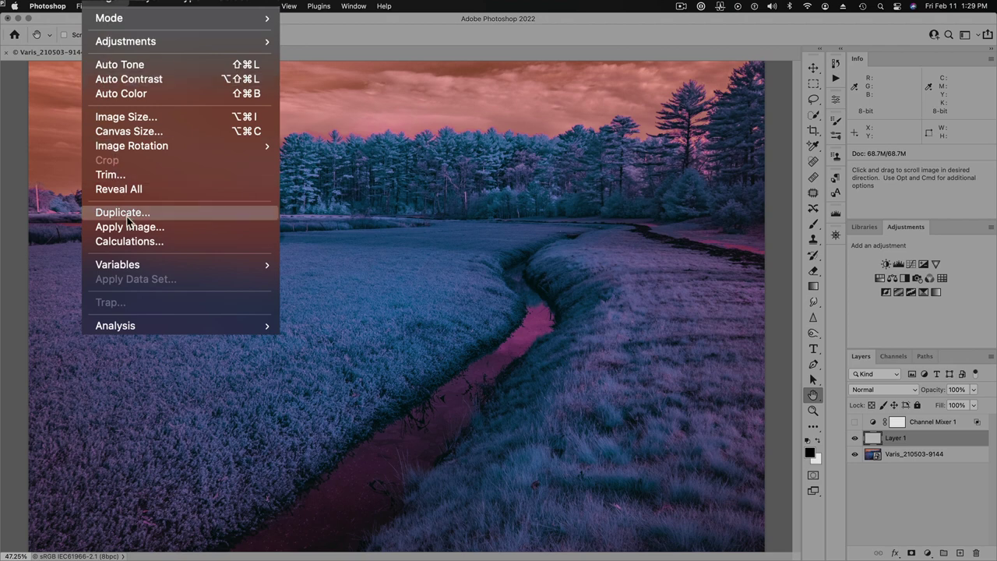
click(191, 224)
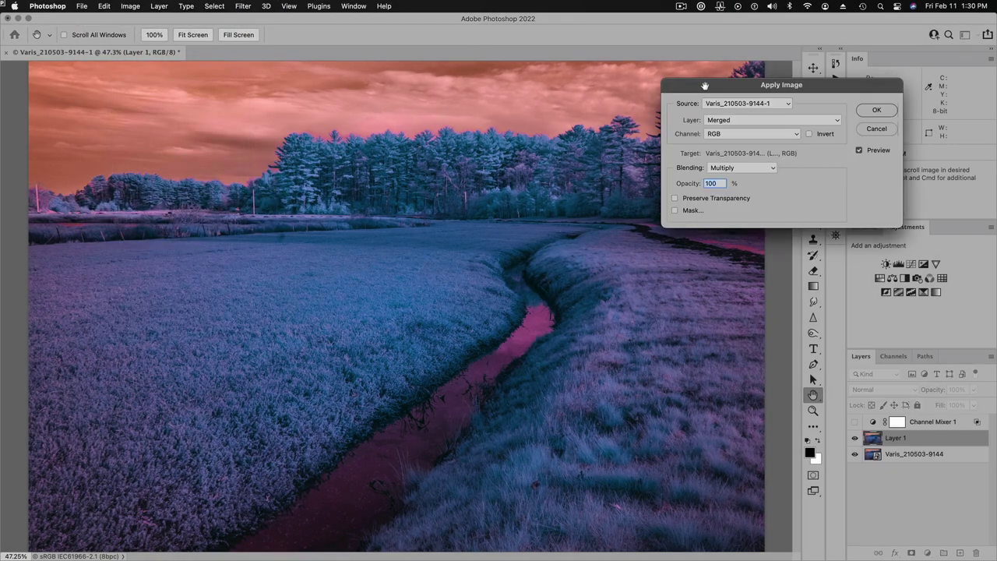
drag(728, 88, 245, 205)
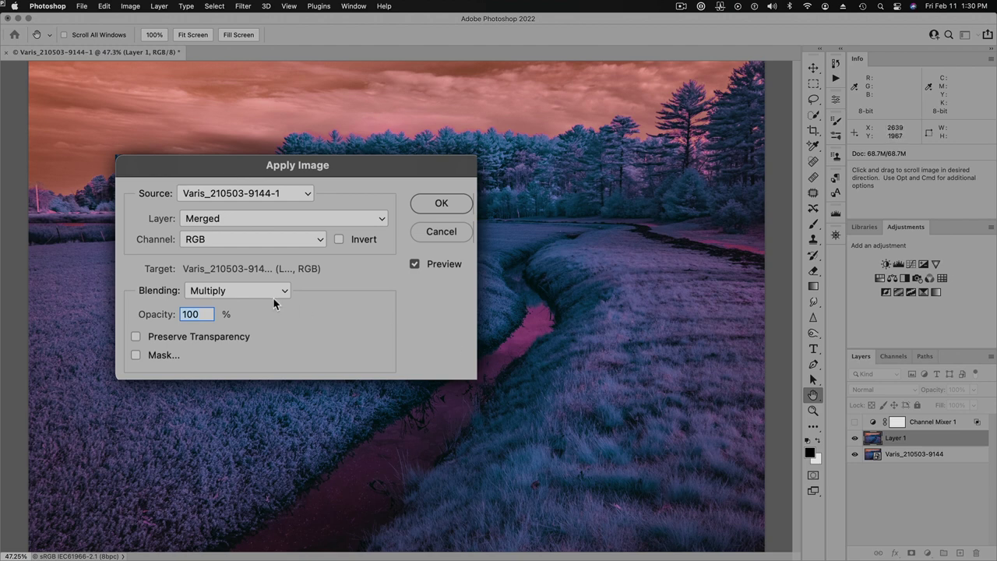
click(225, 240)
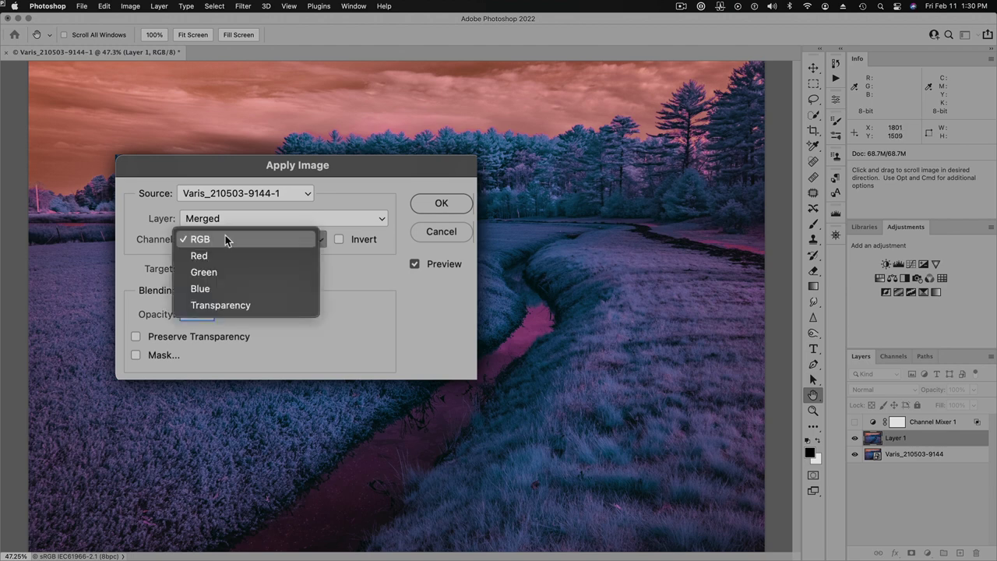
click(218, 291)
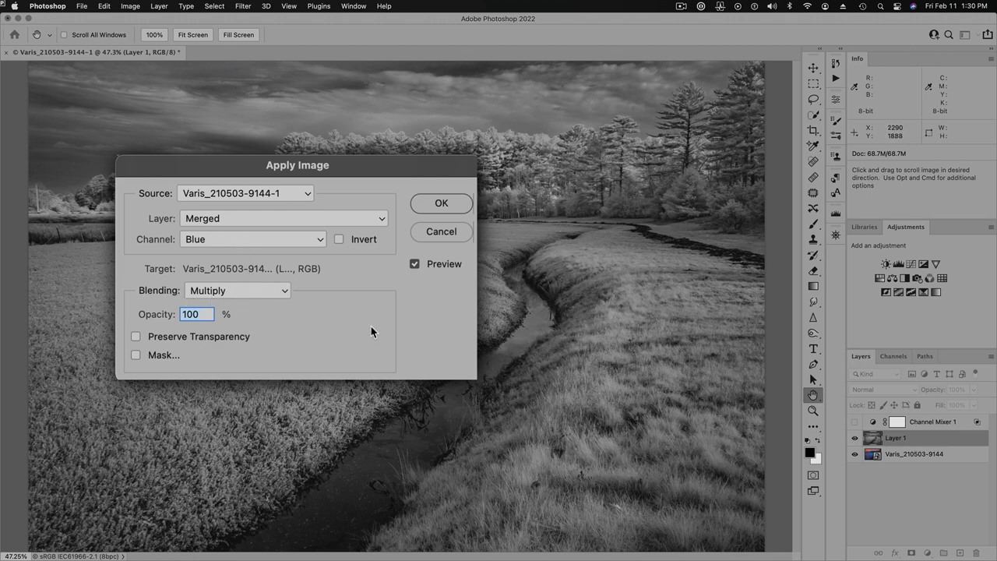
click(240, 292)
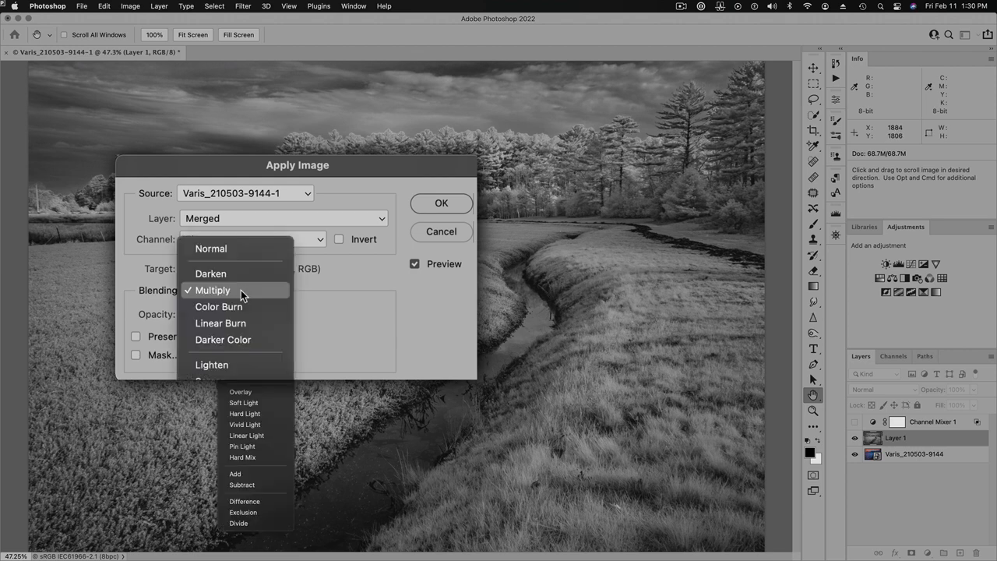
click(228, 250)
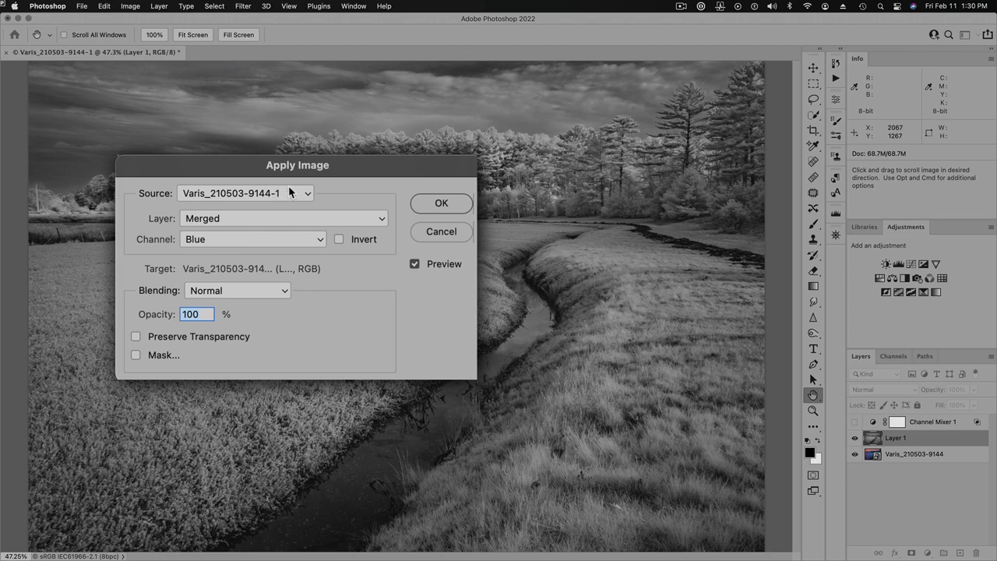
click(424, 203)
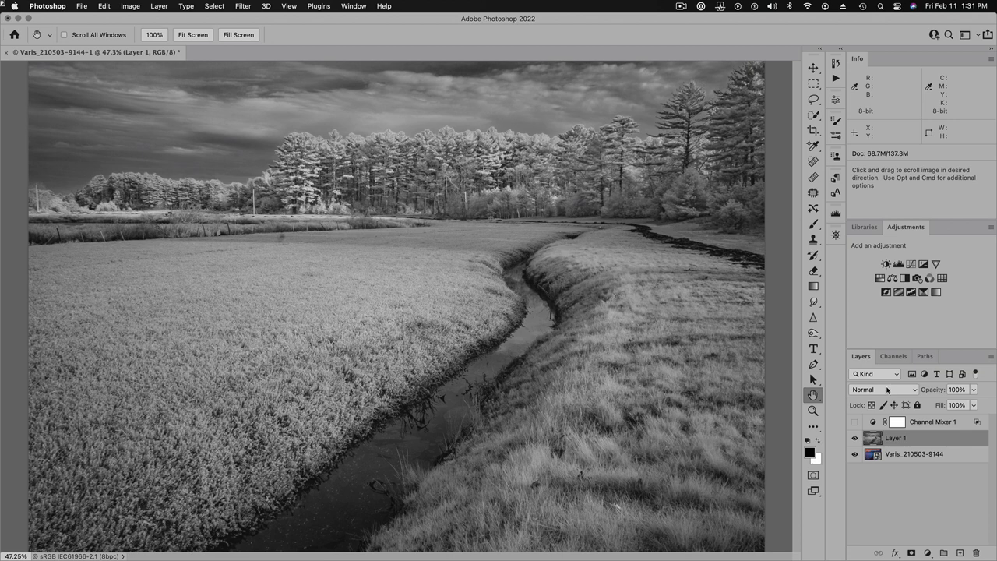
Rename Layer 1 to 'blue ch' and set its blend mode to Luminosity.
double_click(896, 439)
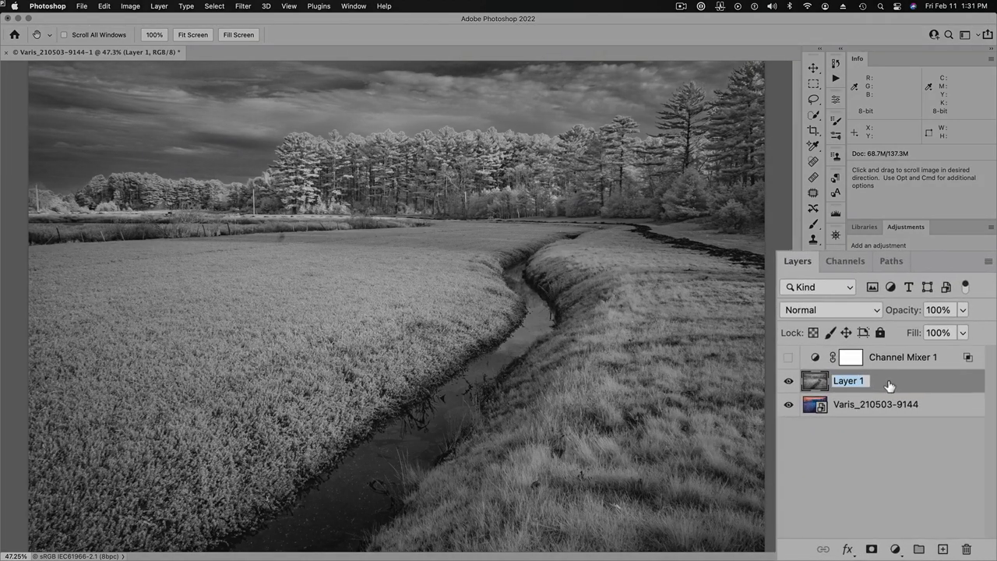
text(blue ch)
key(Return)
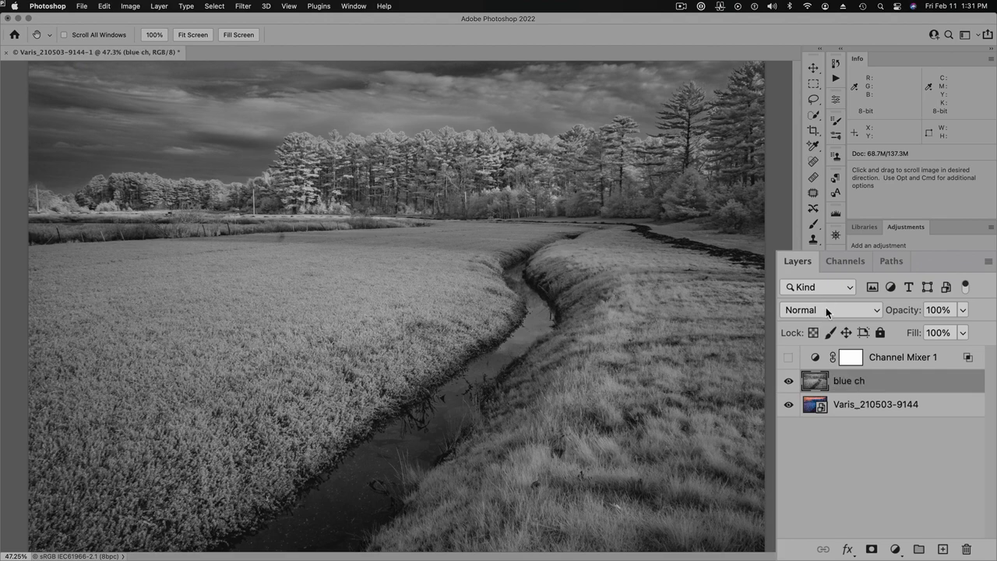
click(828, 309)
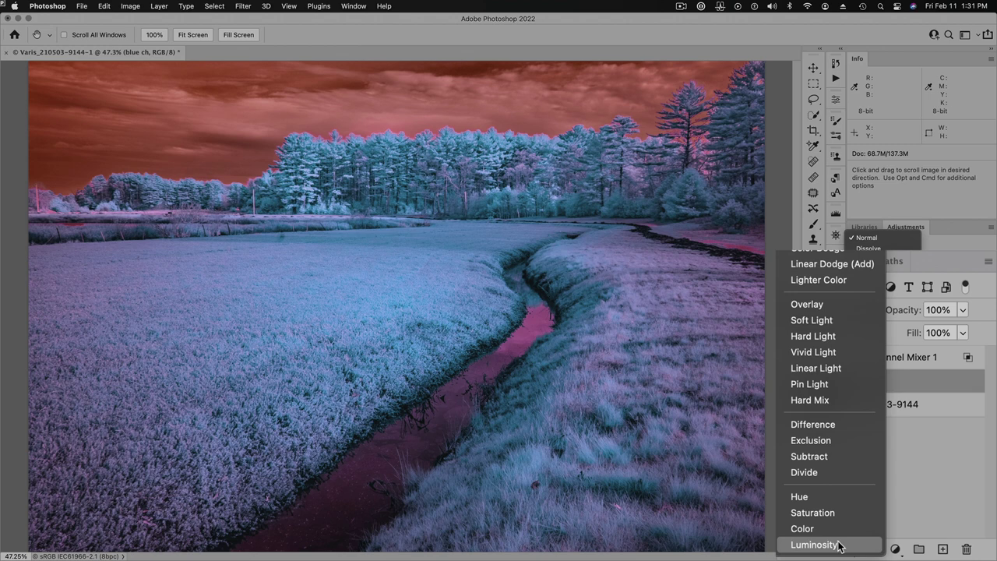
click(839, 545)
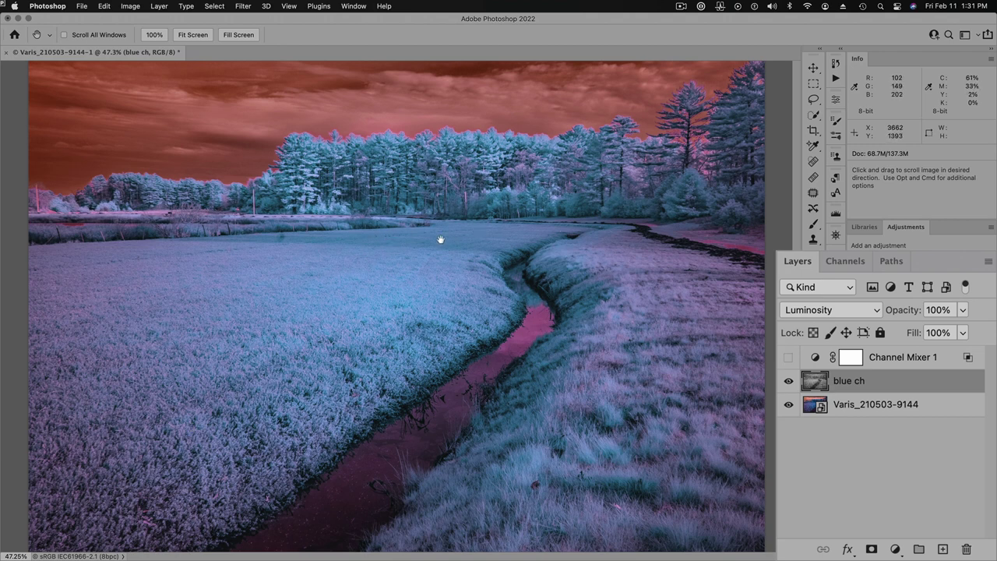
Add a layer mask to blue ch and drag a black-to-white gradient up from the horizon.
click(871, 550)
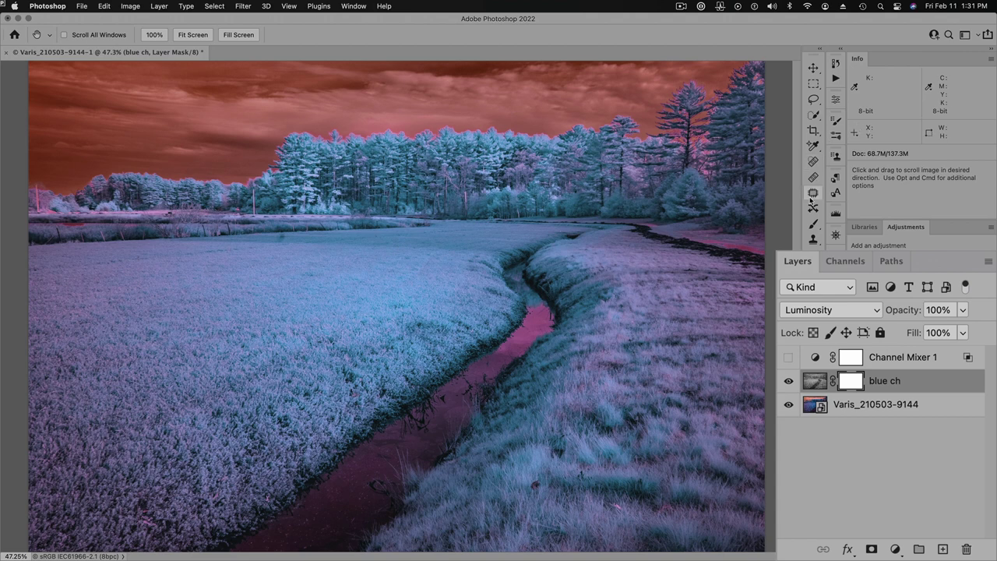
key(g)
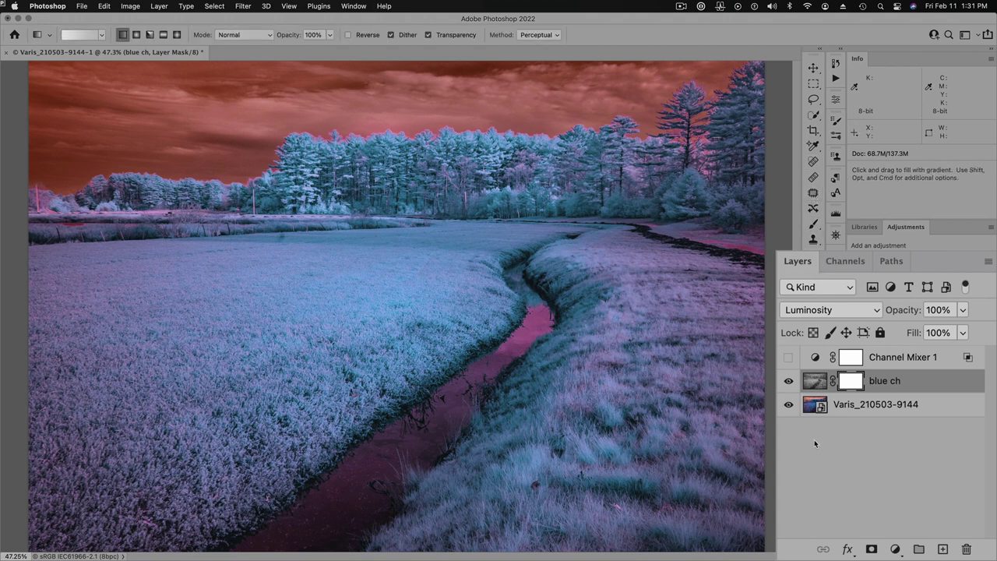
key(d)
click(102, 36)
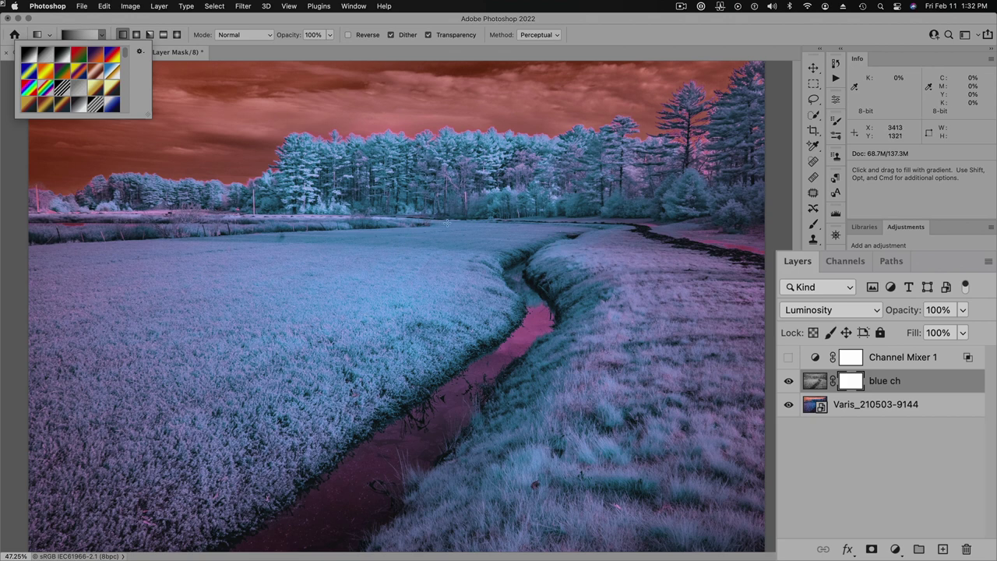
key(Escape)
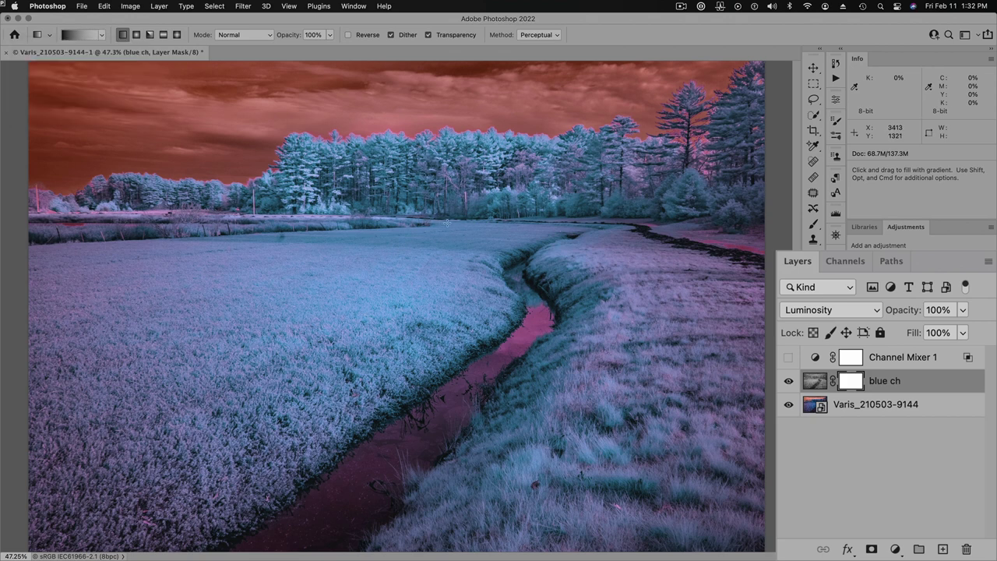
drag(447, 223, 446, 188)
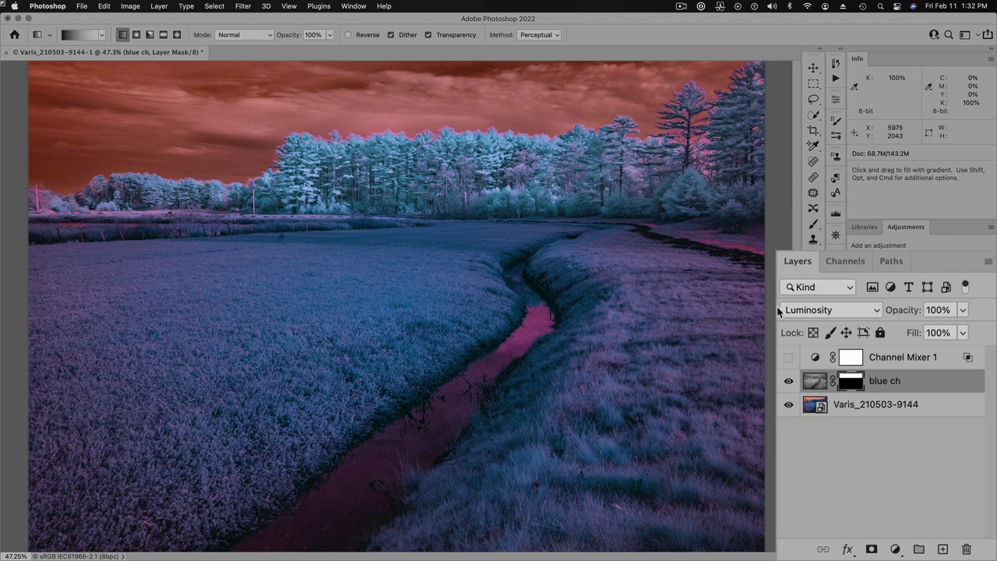
Toggle blue ch on and off to compare, then make Channel Mixer 1 visible again.
click(787, 382)
click(788, 382)
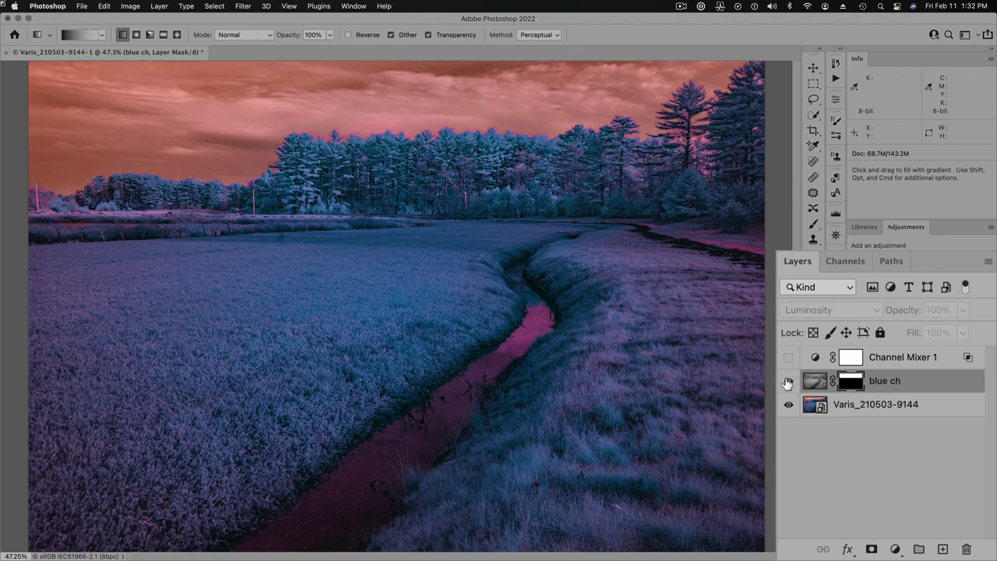
click(787, 382)
click(787, 382)
click(787, 382)
click(787, 381)
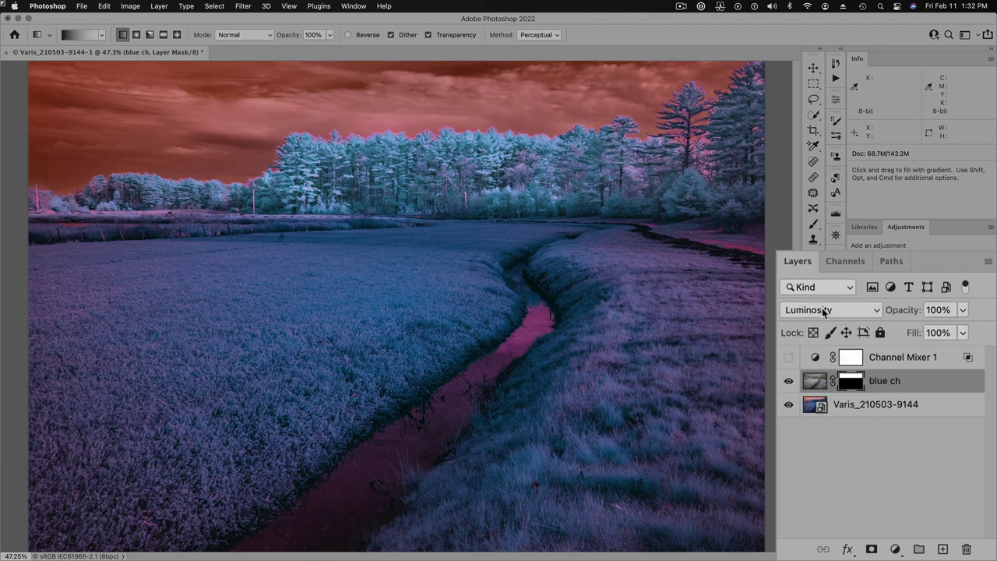
click(787, 358)
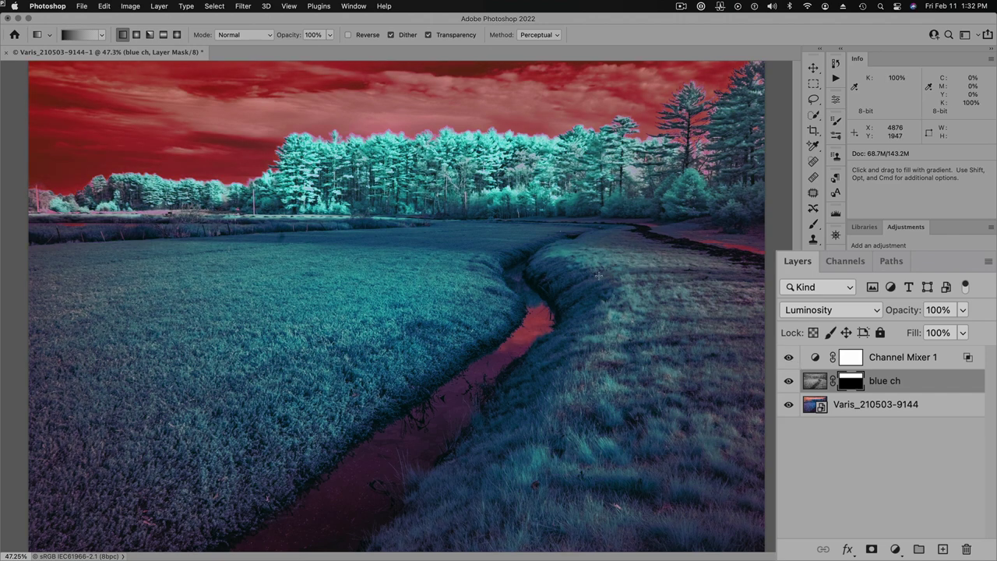
Lower the blue ch layer's opacity to 61%.
click(963, 310)
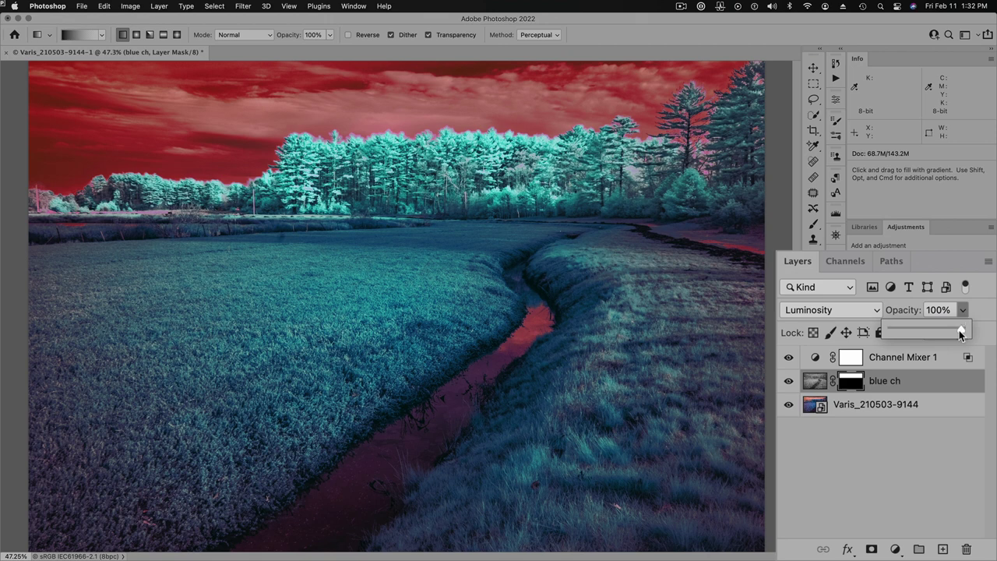
drag(960, 330, 937, 334)
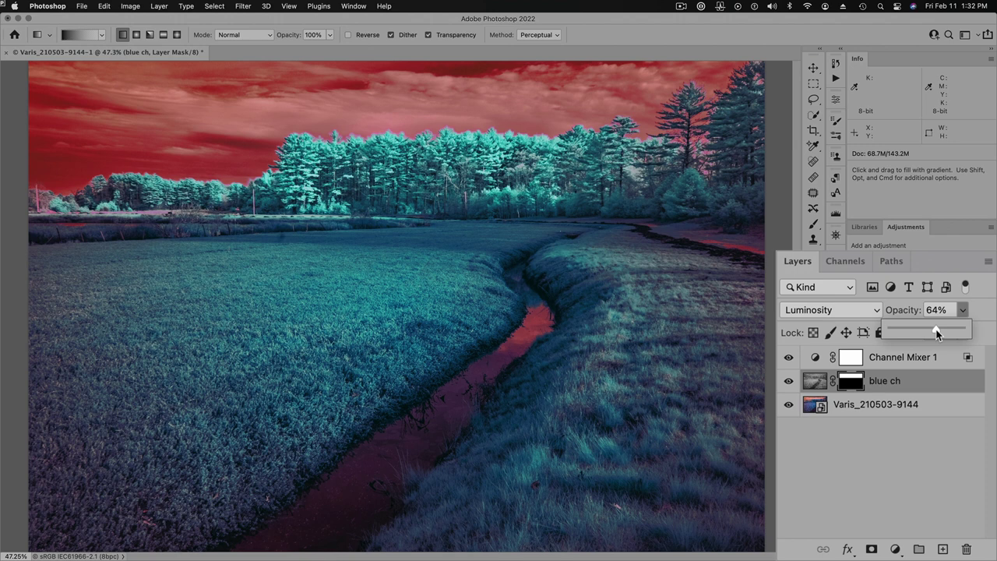
drag(937, 333, 935, 334)
alt+click(789, 406)
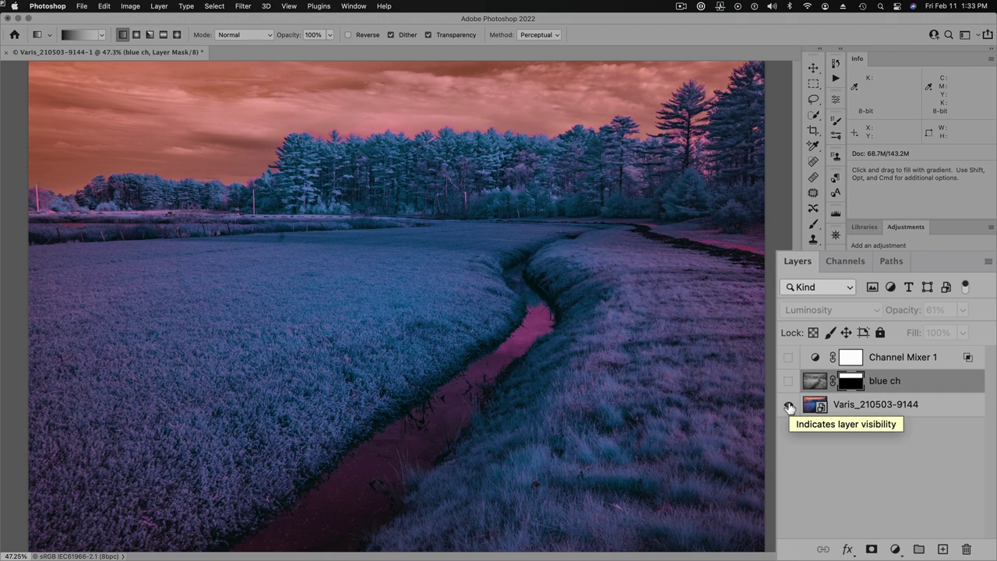
alt+click(790, 405)
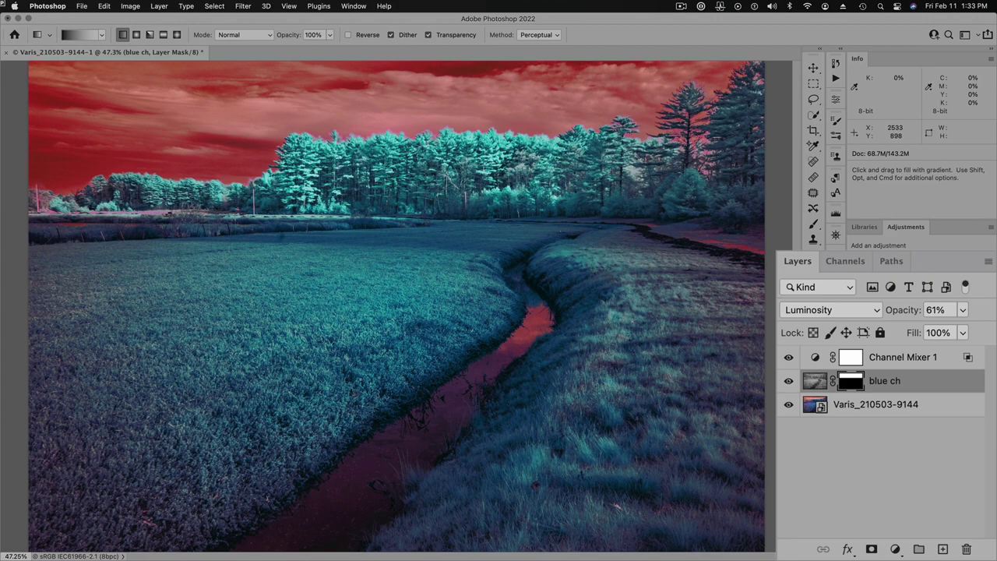
key(super+space)
Magnify the treeline edge to 200% and pan along the trees against the sky.
click(395, 141)
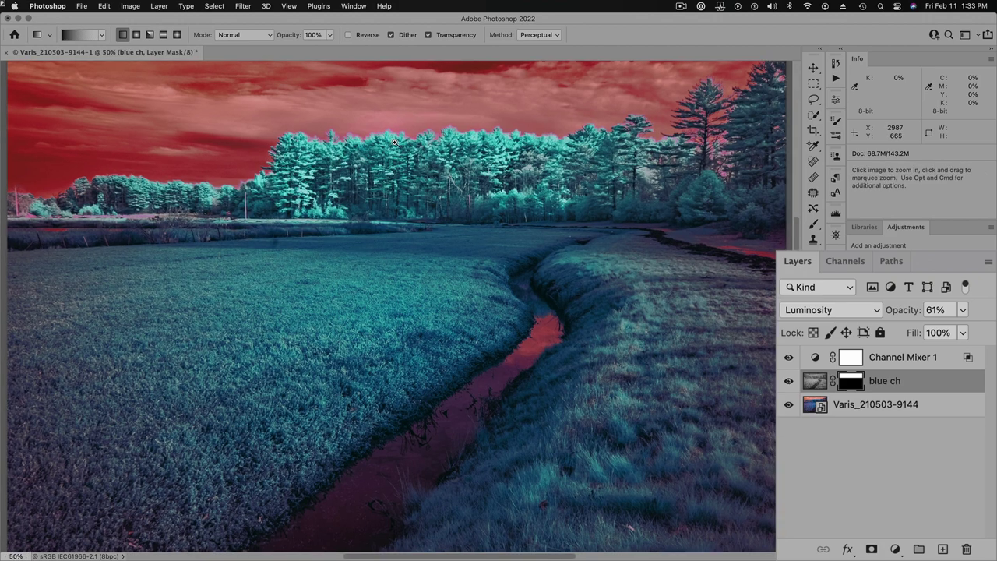
click(428, 175)
click(429, 162)
click(428, 158)
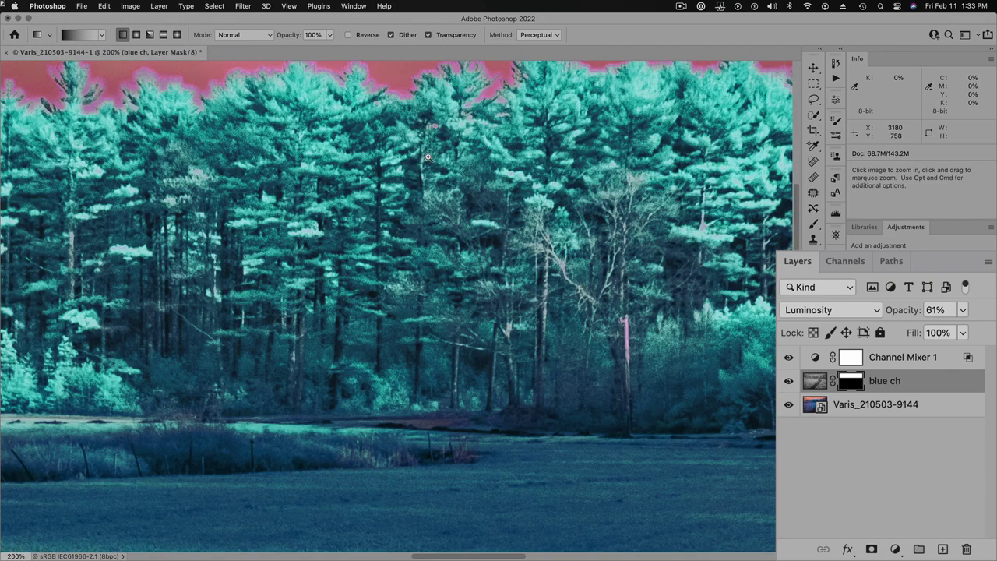
drag(428, 157, 426, 175)
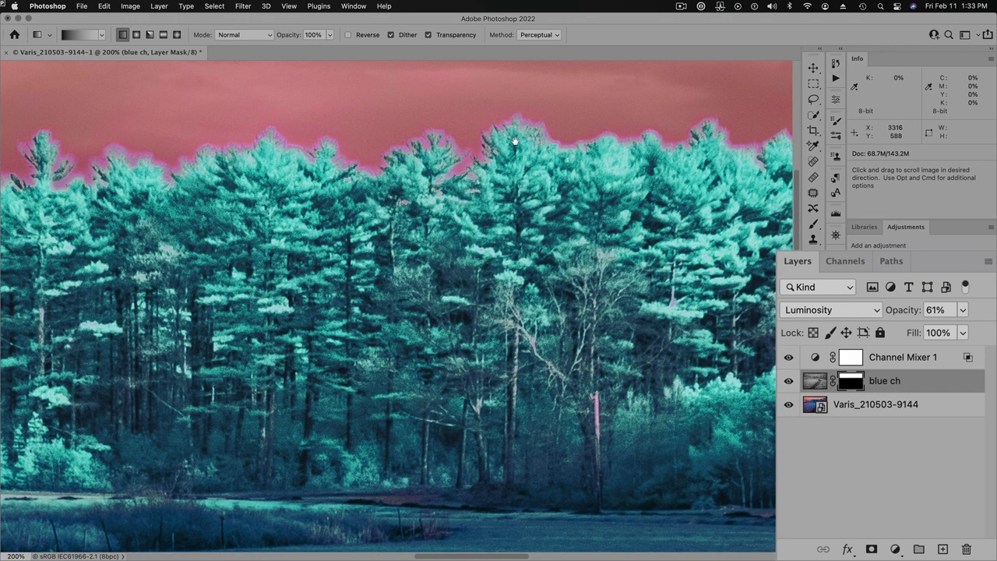
drag(662, 169, 584, 204)
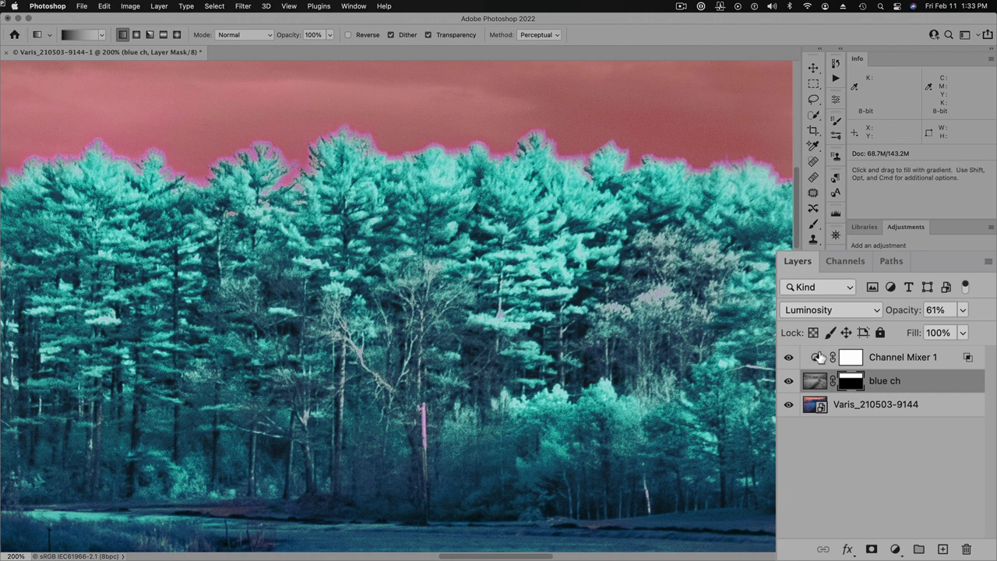
Toggle Channel Mixer 1 off and on repeatedly to compare the edge, leaving it visible.
click(788, 357)
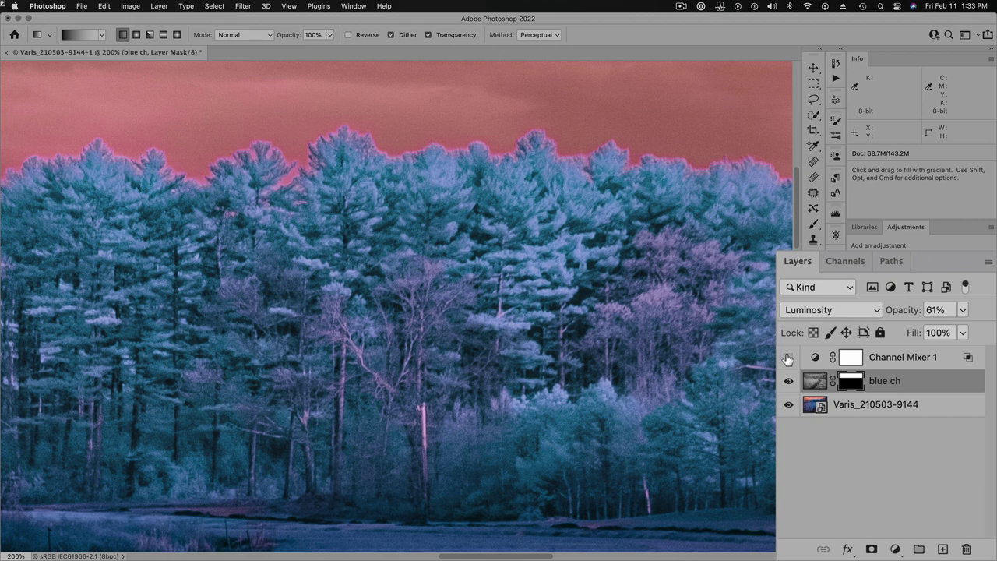
click(788, 358)
click(788, 358)
click(788, 358)
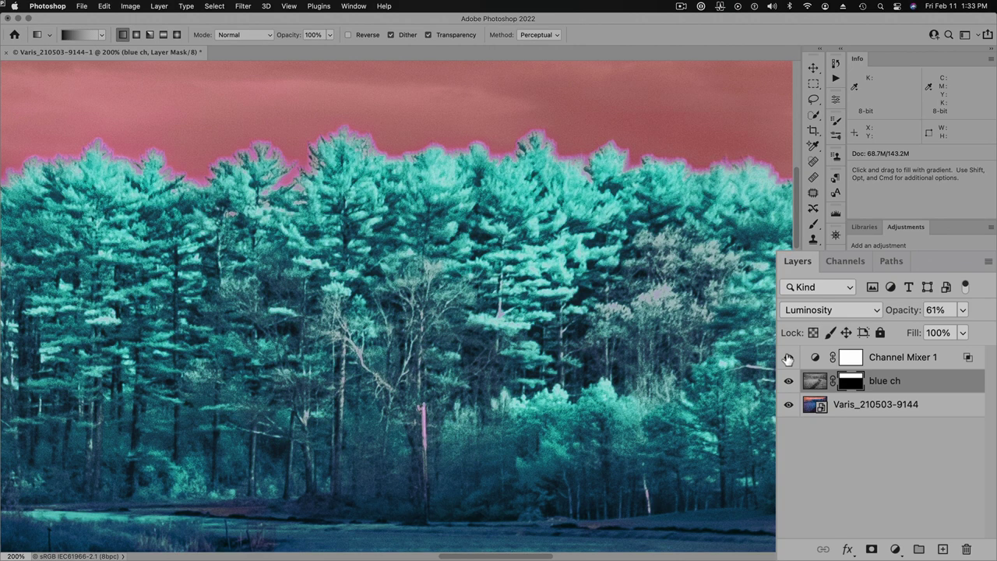
click(788, 357)
click(788, 357)
click(788, 357)
click(789, 357)
key(h)
key(super+0)
View the blue ch mask alone, confirming white sky and black land, then target Channel Mixer 1's mask.
click(850, 357)
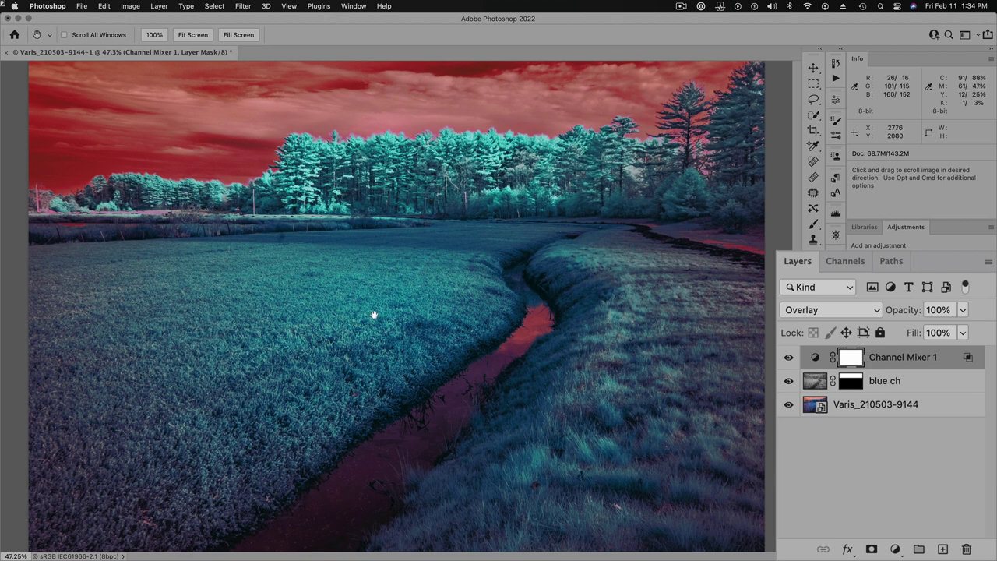
alt+click(851, 383)
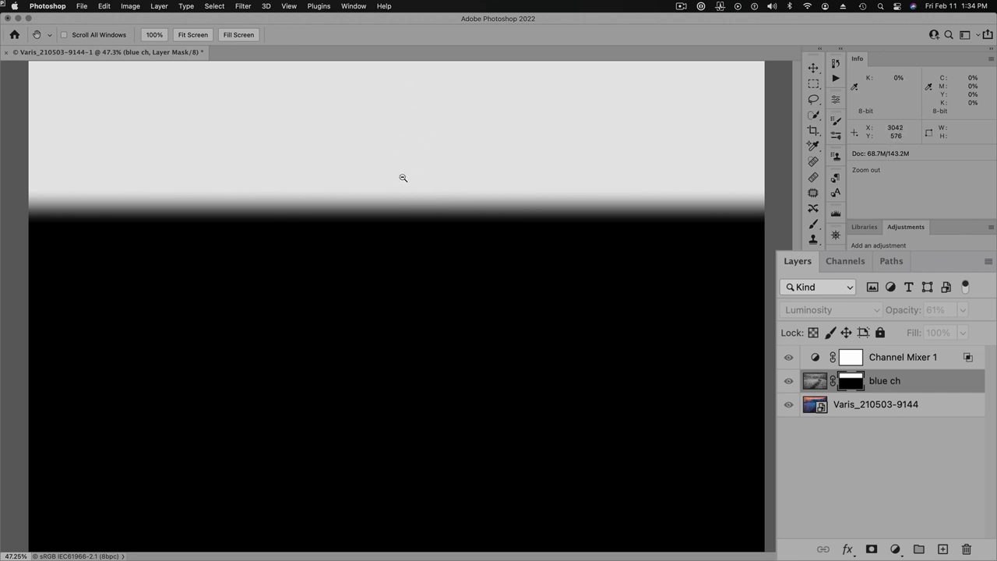
alt+click(848, 383)
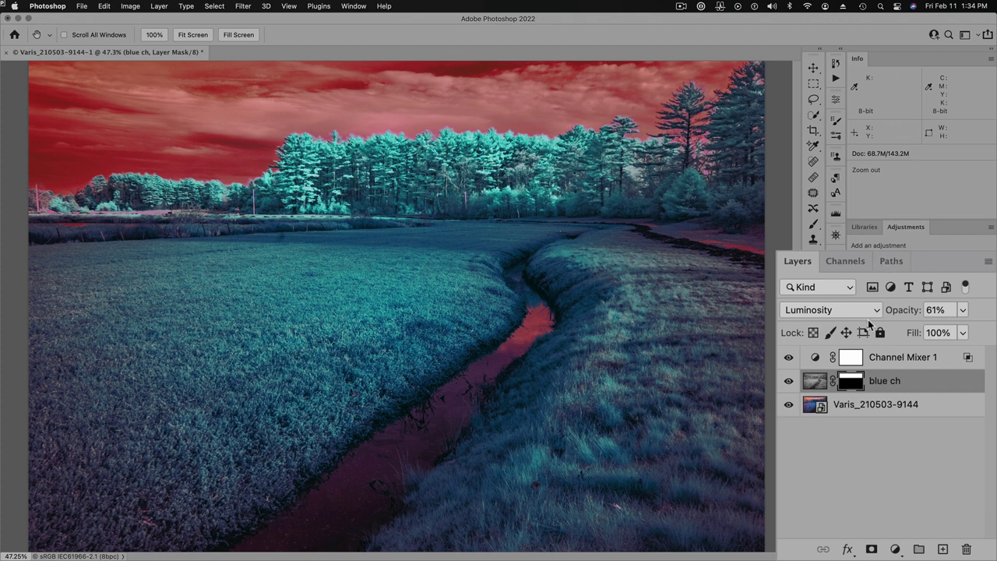
click(849, 360)
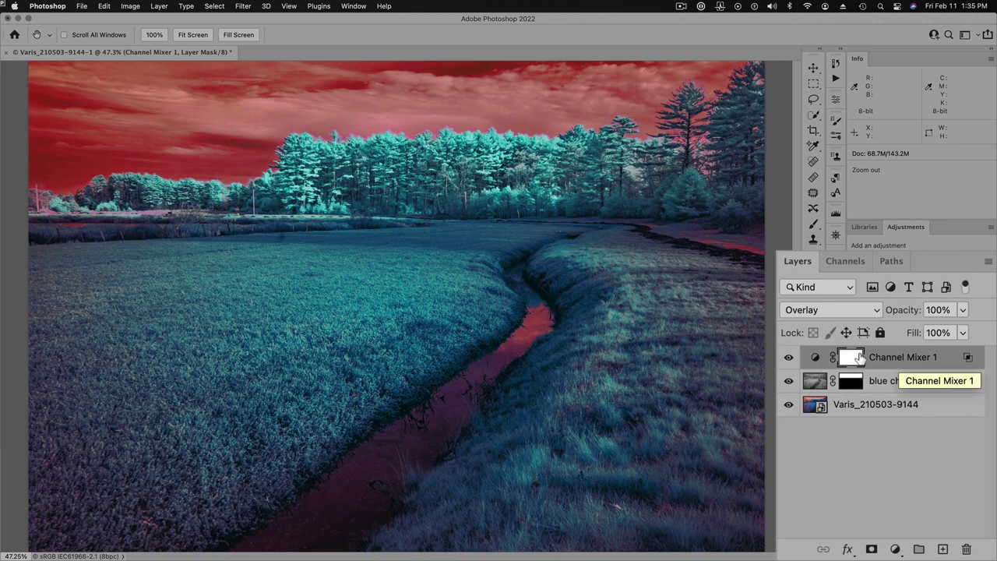
Delete the Channel Mixer 1 layer mask by dropping it on the trash and confirming.
drag(852, 357, 967, 550)
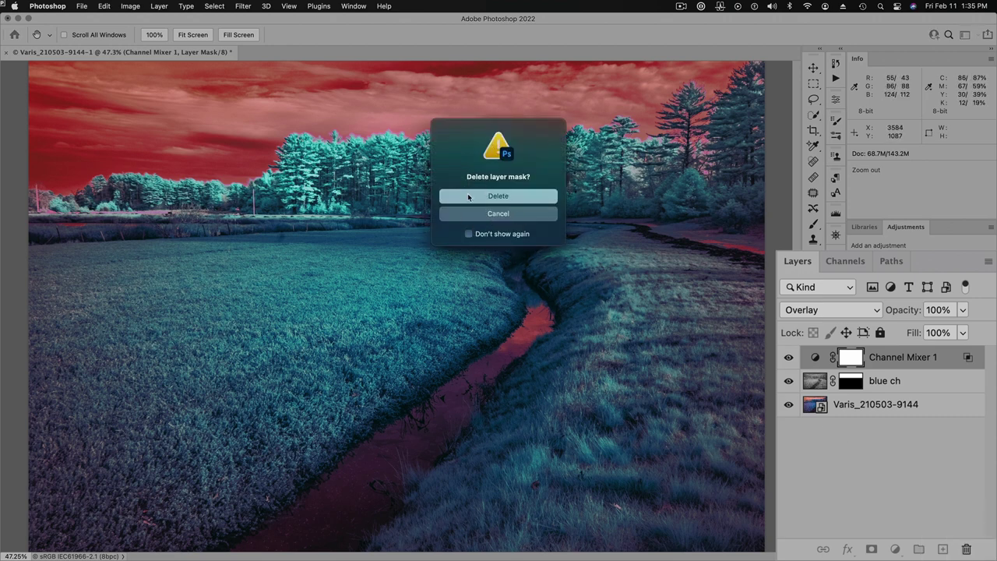
click(468, 197)
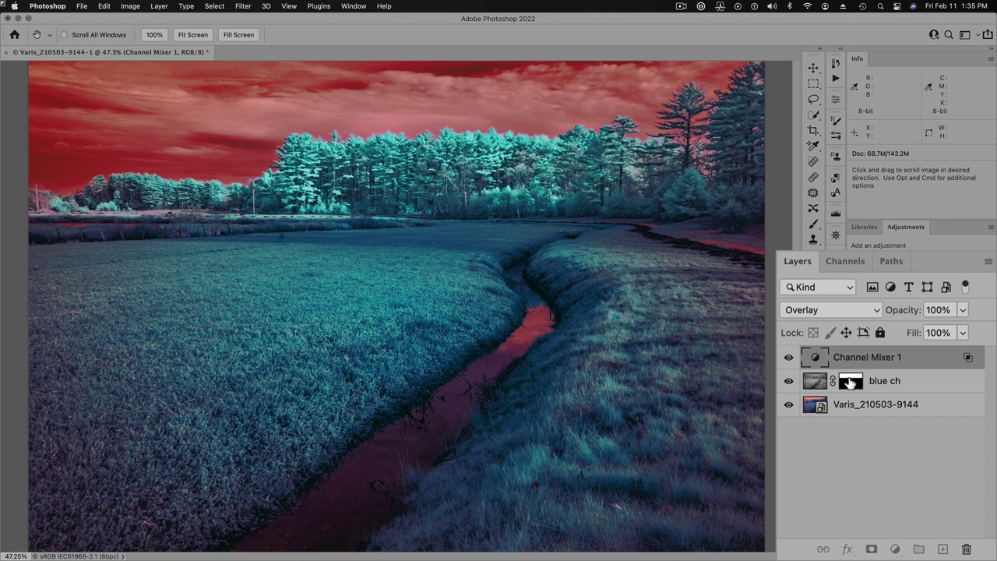
Copy the blue ch sky mask onto Channel Mixer 1 and set its opacity to 51%.
drag(850, 383, 850, 358)
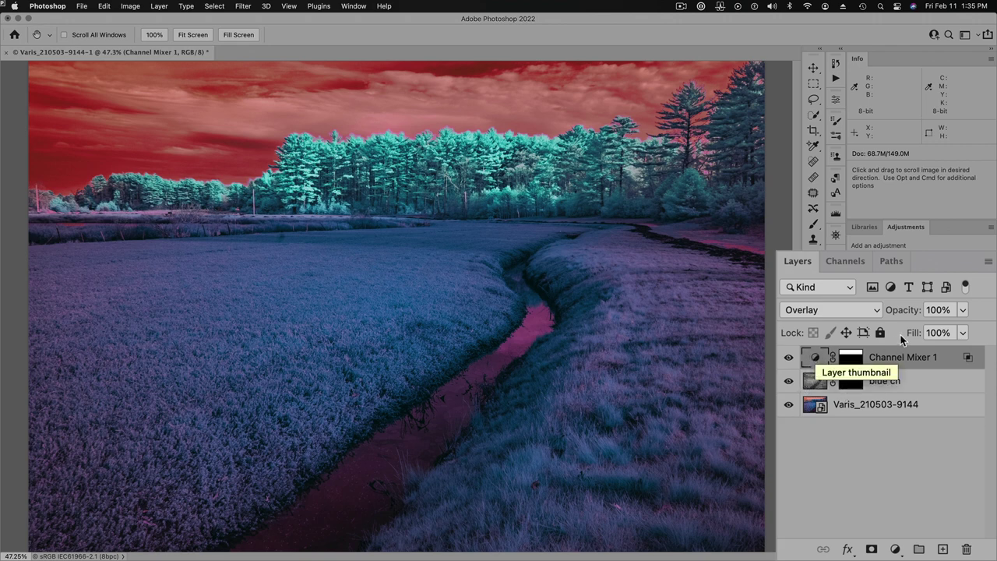
click(961, 310)
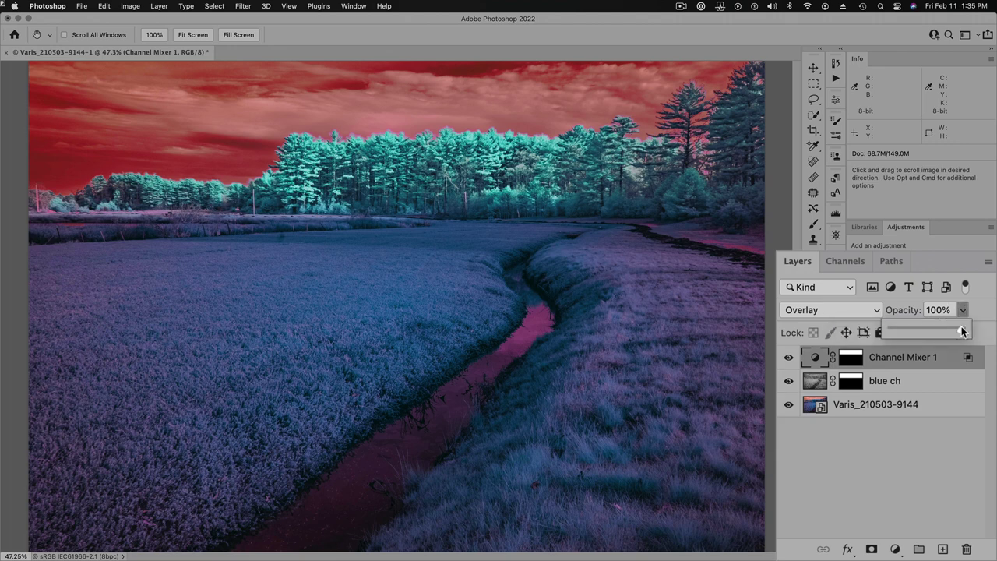
drag(961, 332, 928, 333)
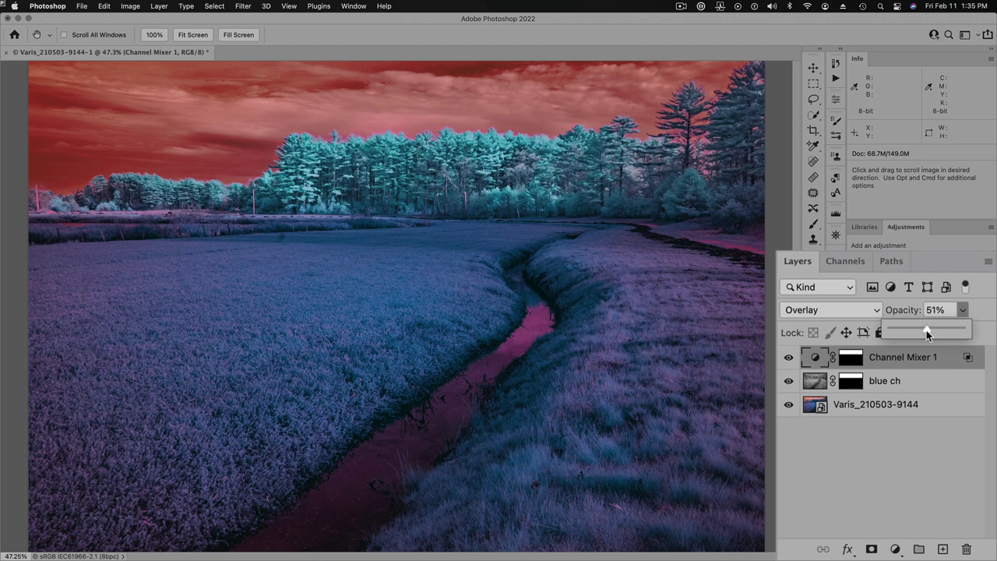
click(944, 381)
click(944, 381)
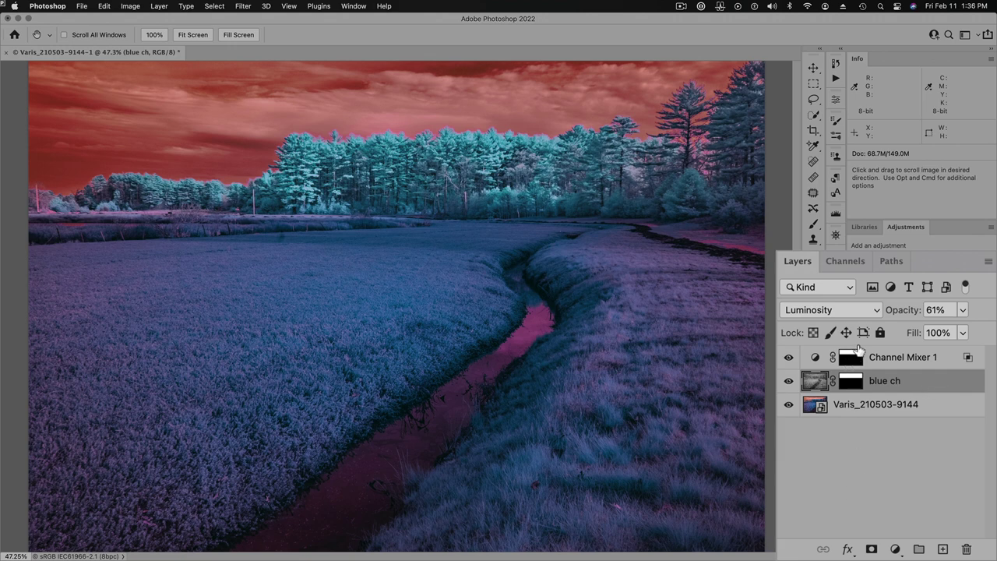
Duplicate Channel Mixer 1 with its mask and invert the copy's mask to target the land.
click(812, 359)
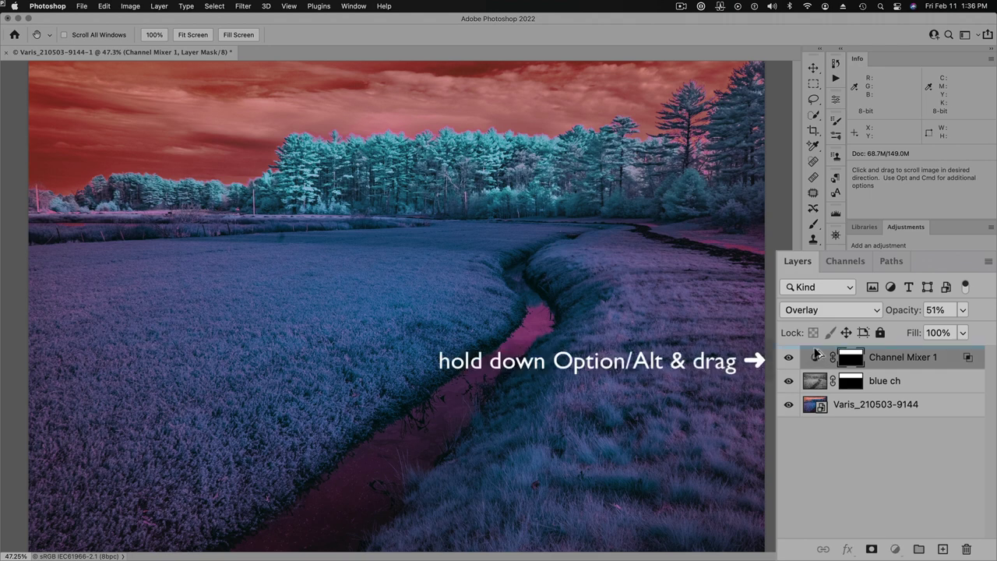
drag(816, 352, 818, 347)
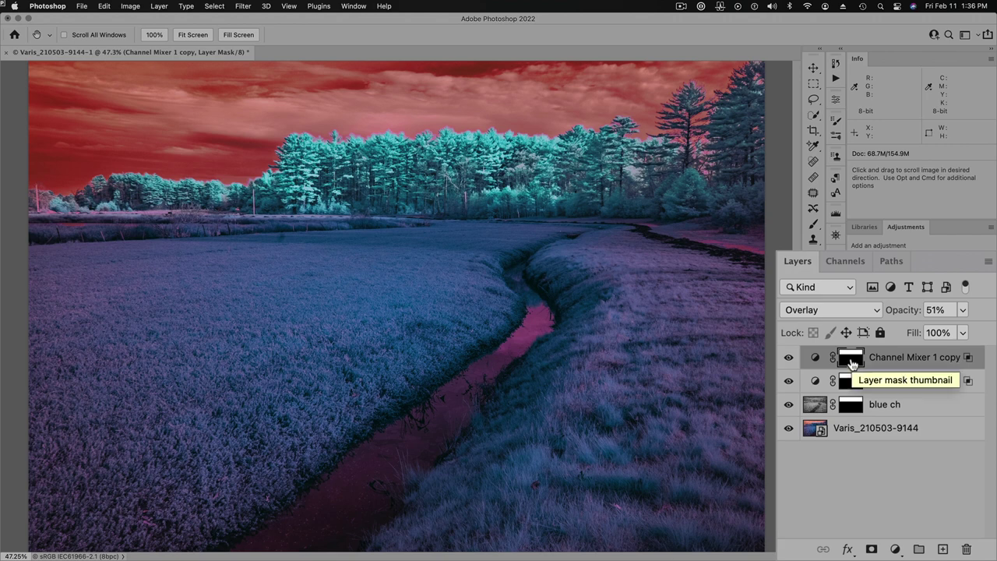
key(super+i)
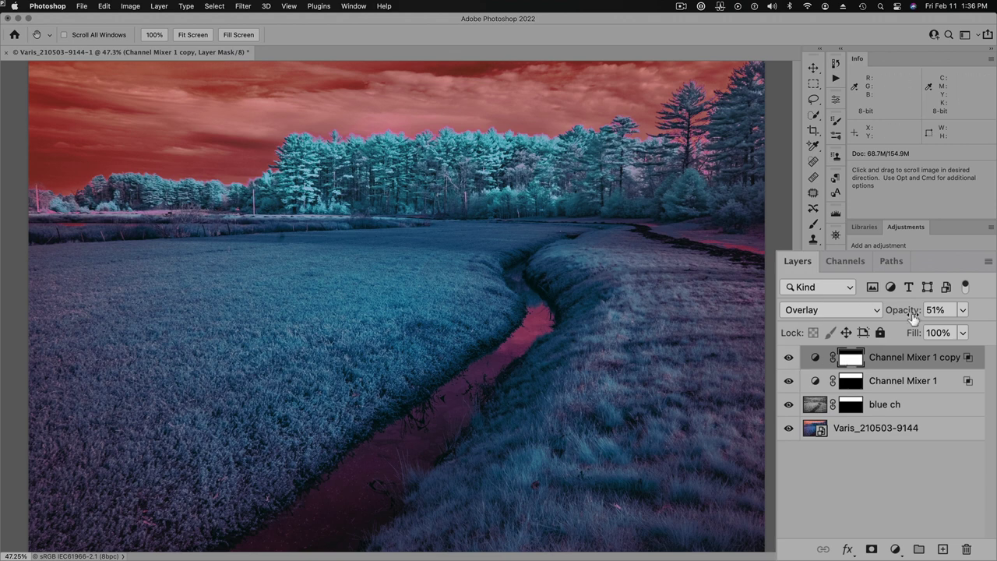
Raise Channel Mixer 1 copy's opacity to 100% and zoom in on the treeline.
click(962, 310)
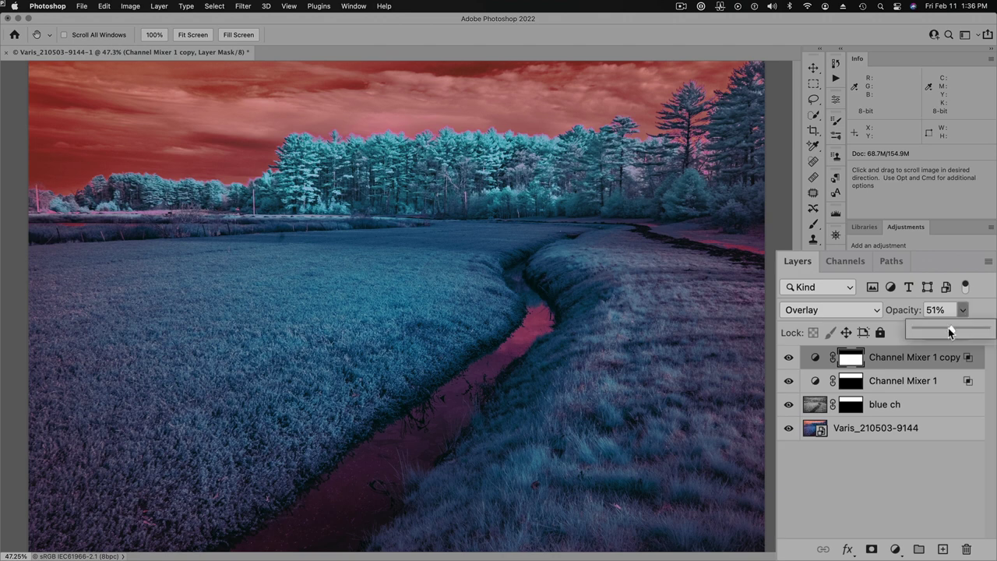
drag(949, 329, 986, 329)
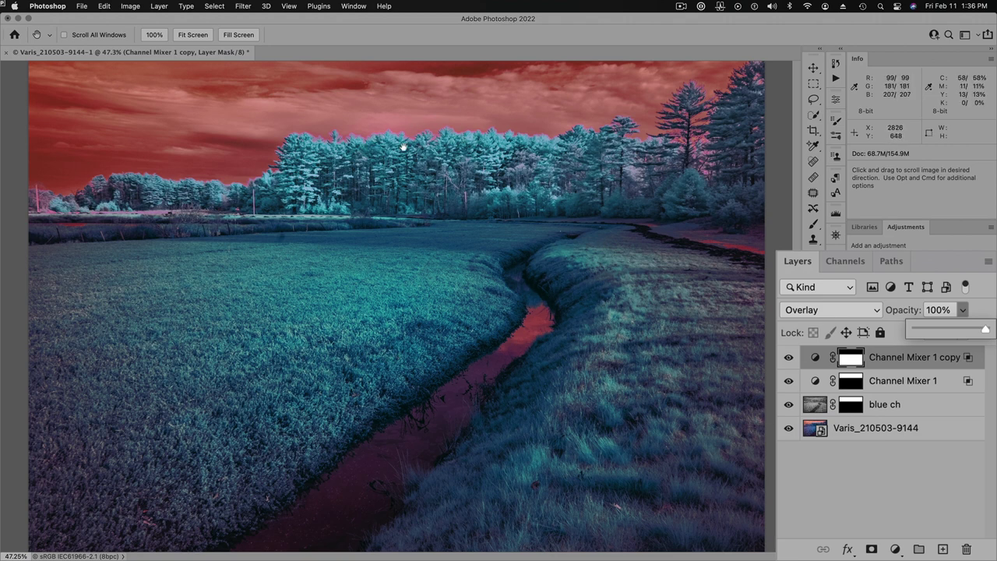
key(z)
drag(459, 145, 397, 201)
key(space)
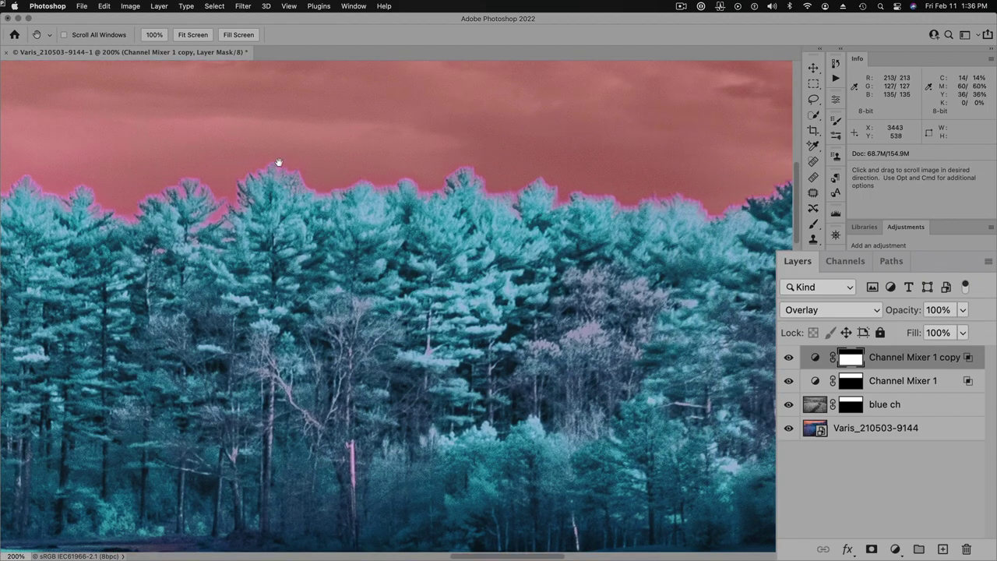
click(847, 261)
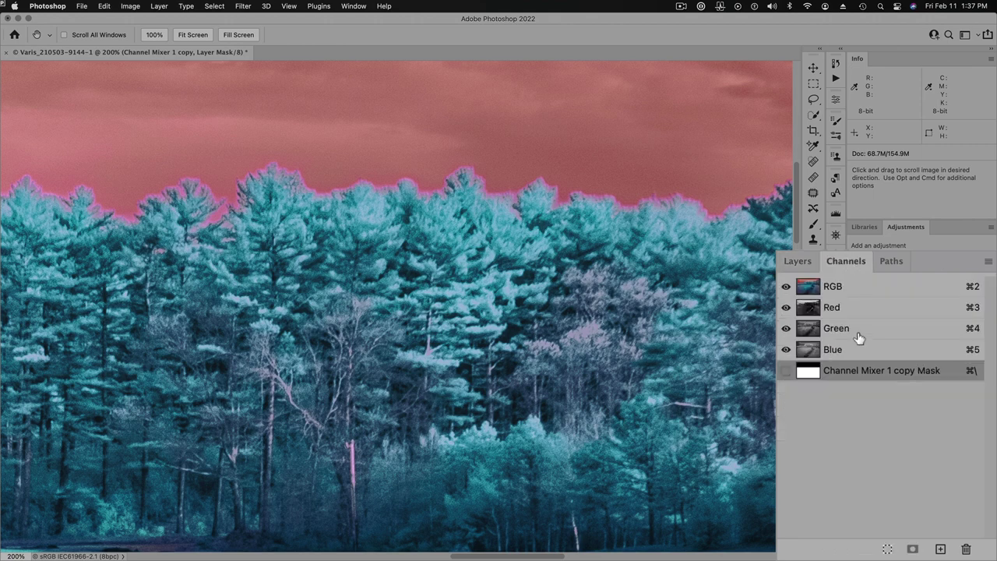
click(809, 309)
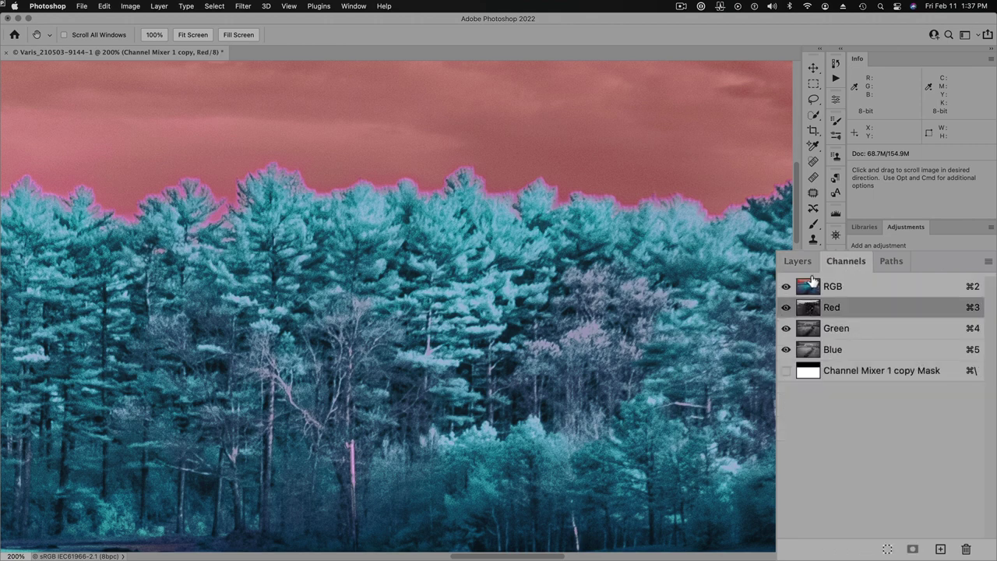
click(810, 287)
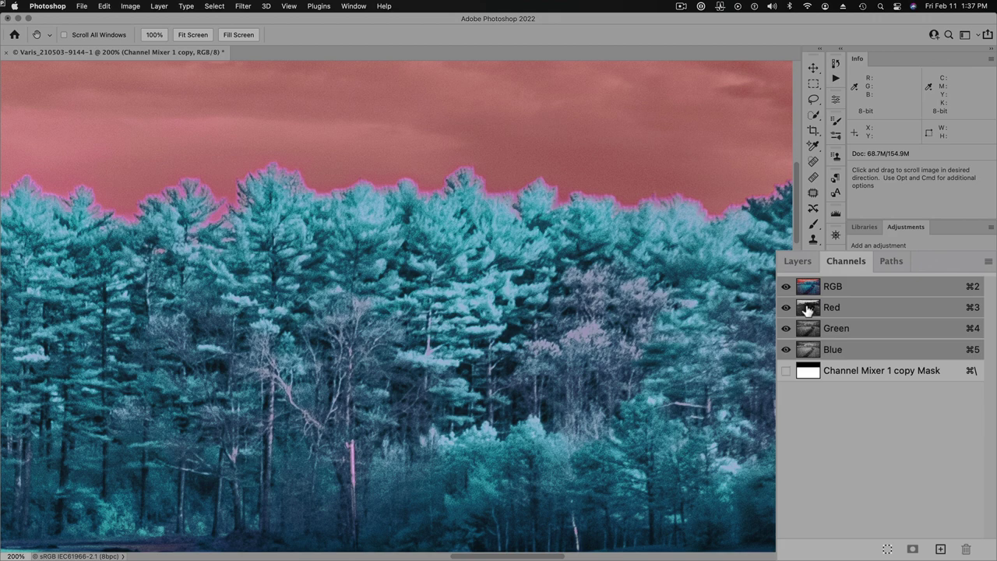
click(807, 311)
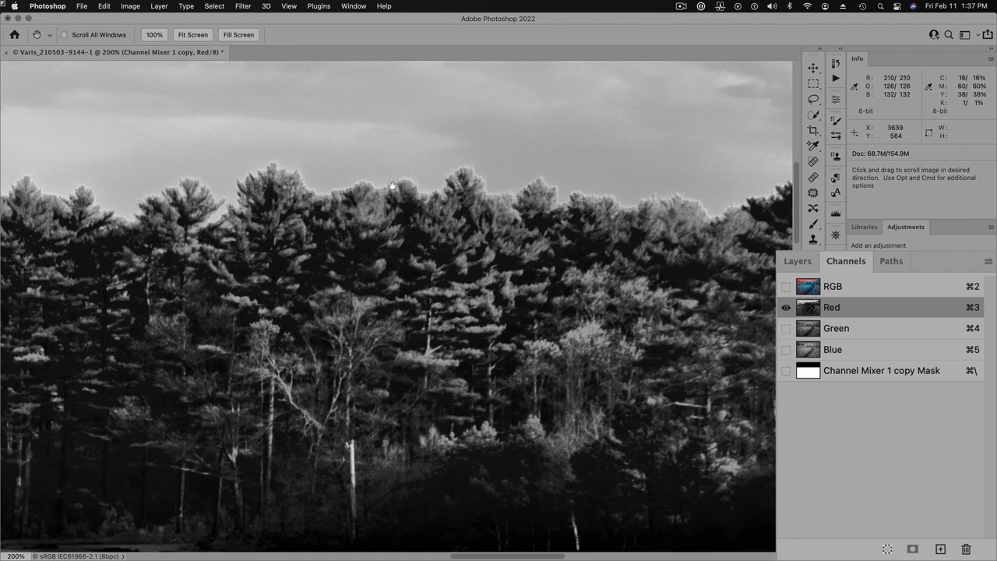
click(809, 288)
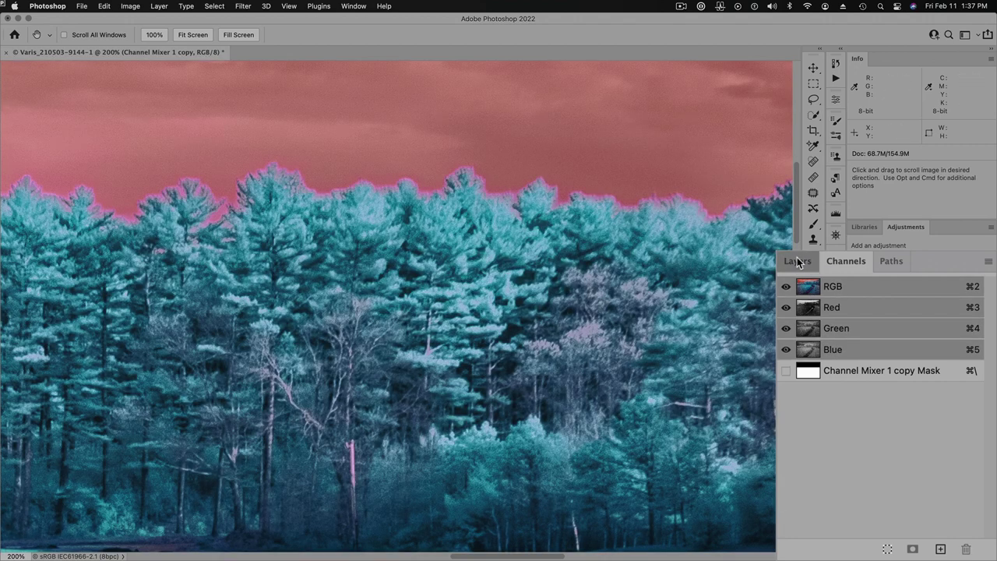
click(796, 261)
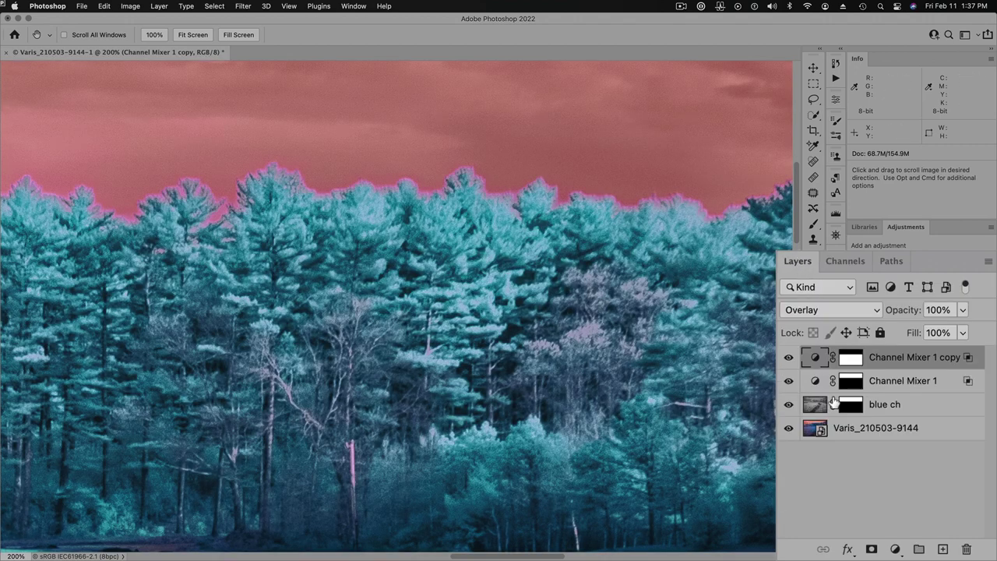
Add a new top layer named 'halo edge' and give it a white layer mask.
click(943, 551)
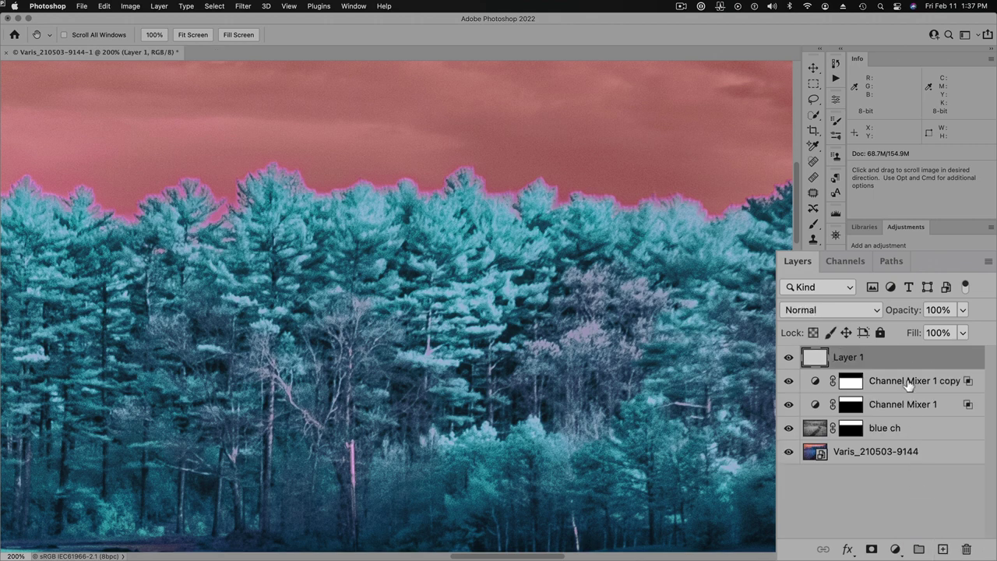
click(817, 357)
double_click(845, 358)
text(halo edge)
key(Return)
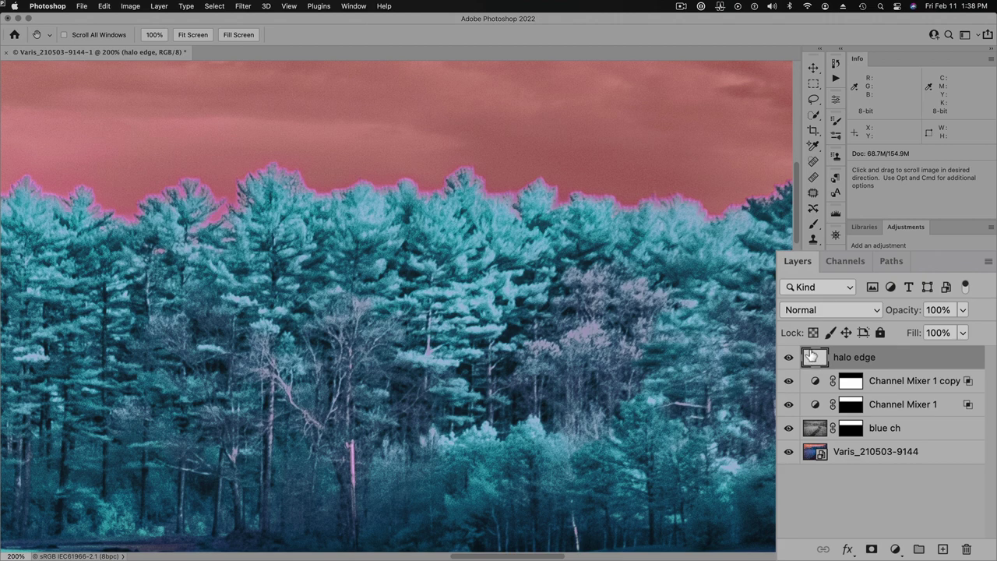
click(872, 550)
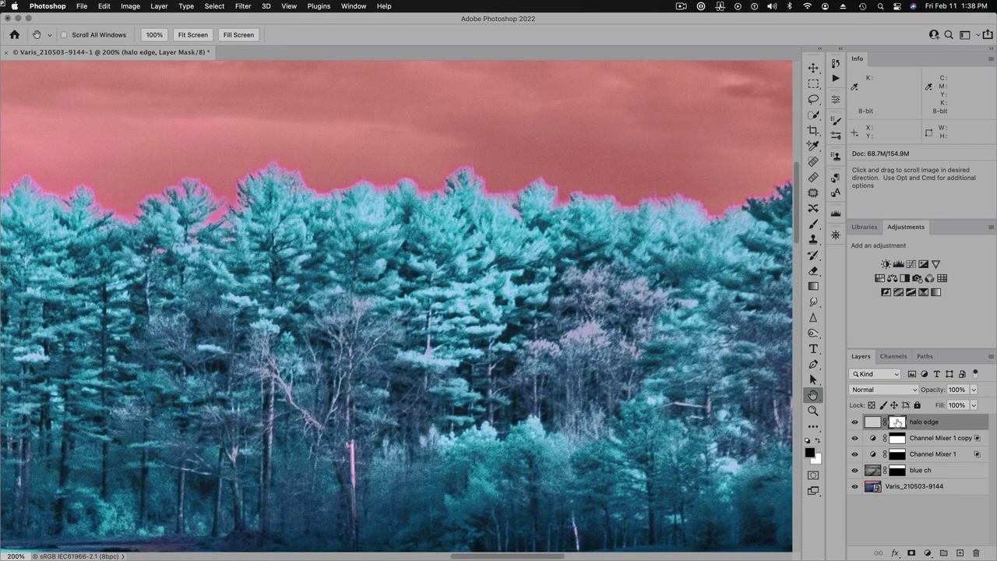
click(131, 7)
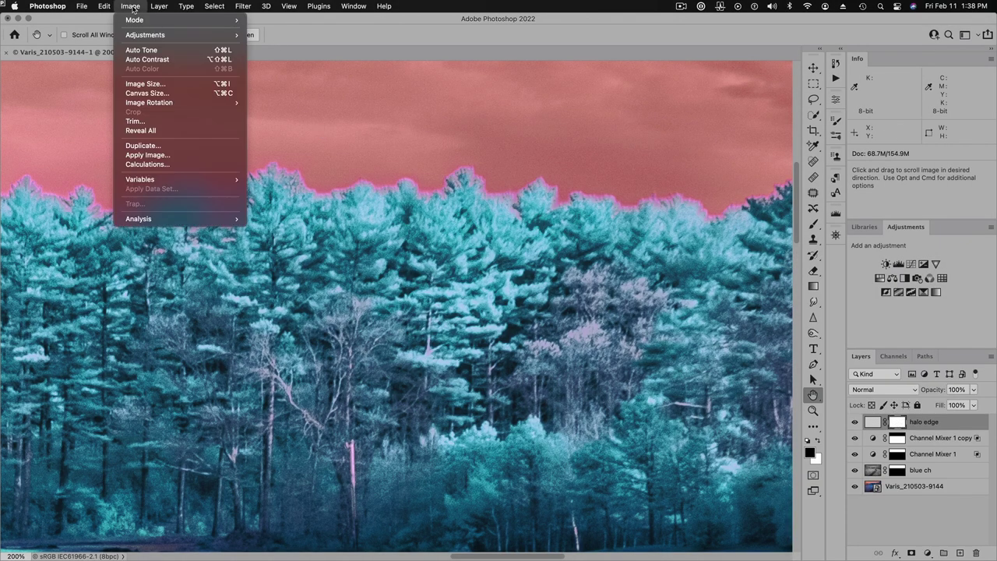
click(155, 157)
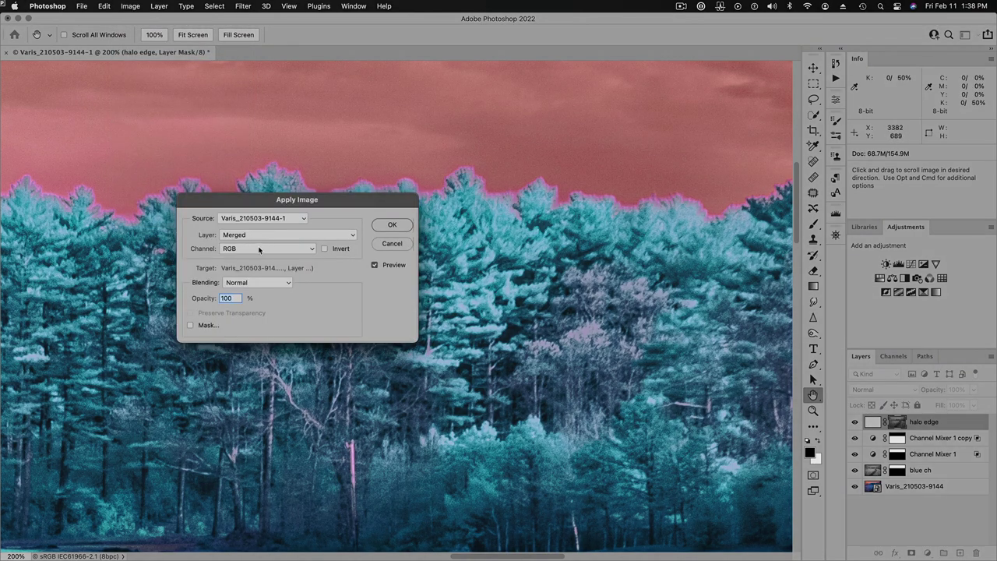
click(263, 248)
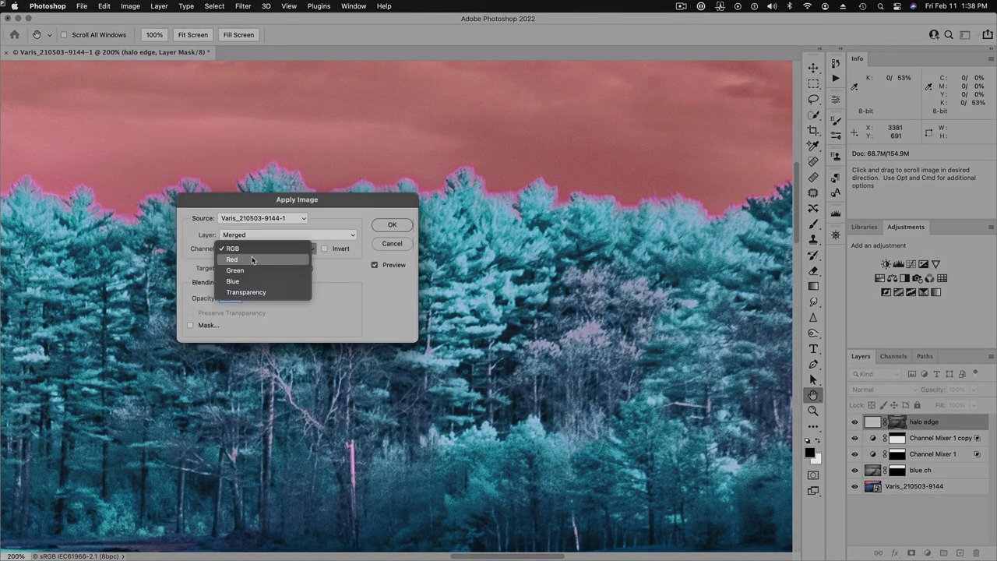
click(251, 259)
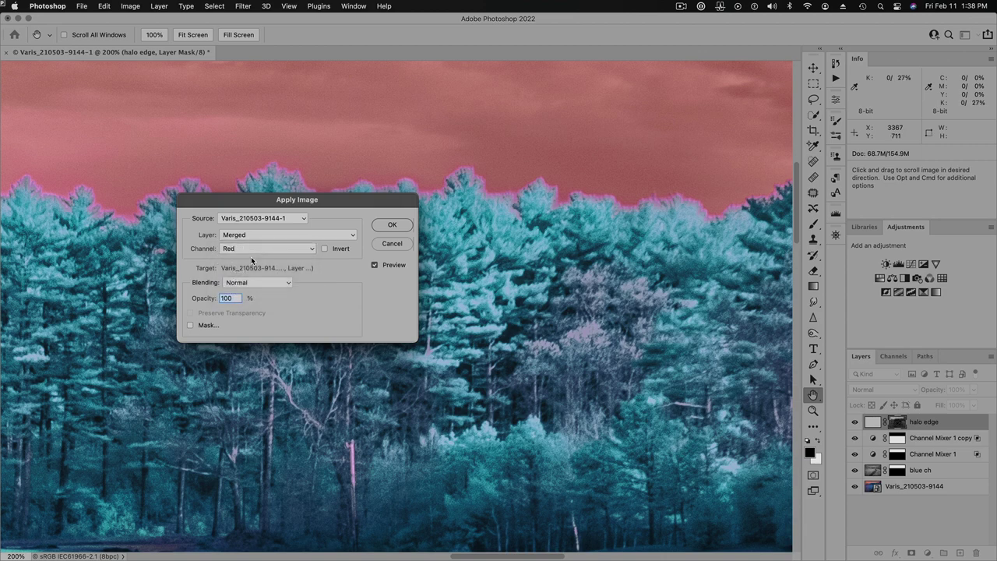
click(263, 235)
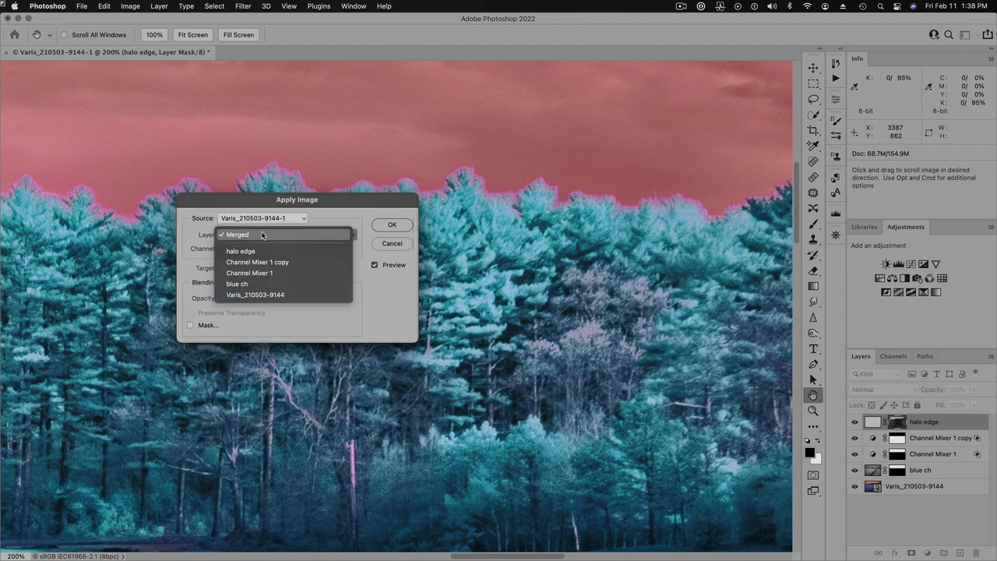
click(260, 295)
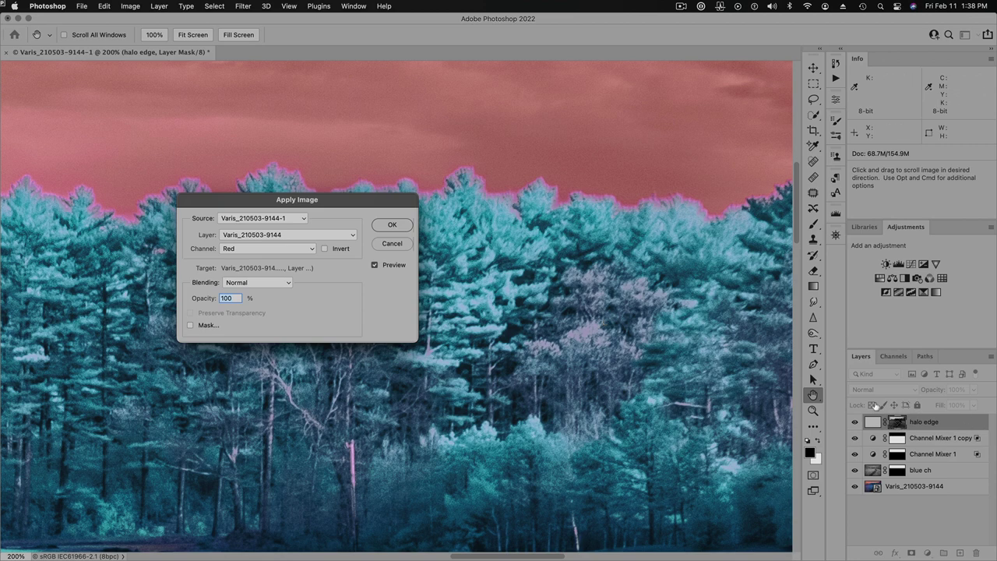
click(390, 225)
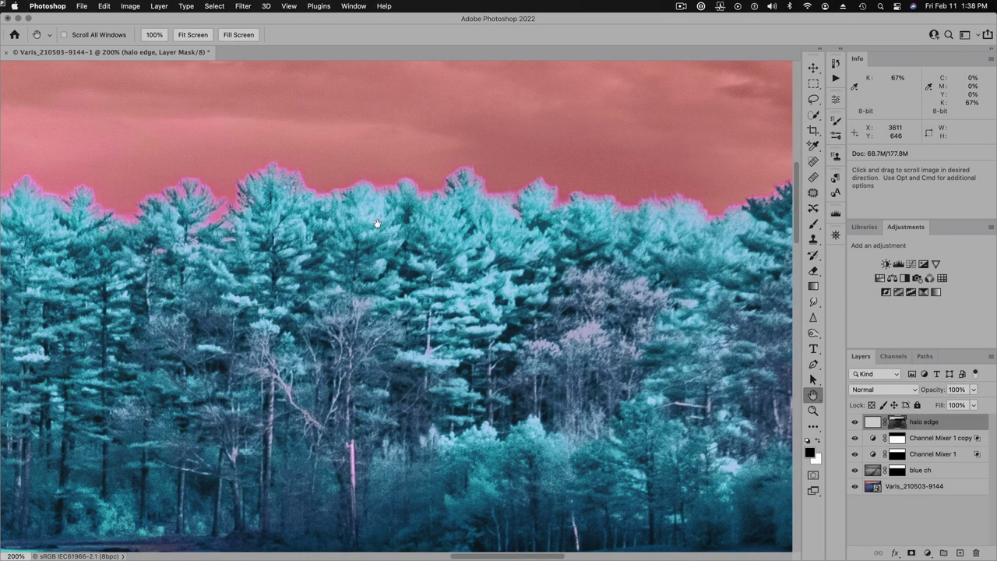
Display the halo edge mask on its own and zoom out to 100%.
alt+click(899, 424)
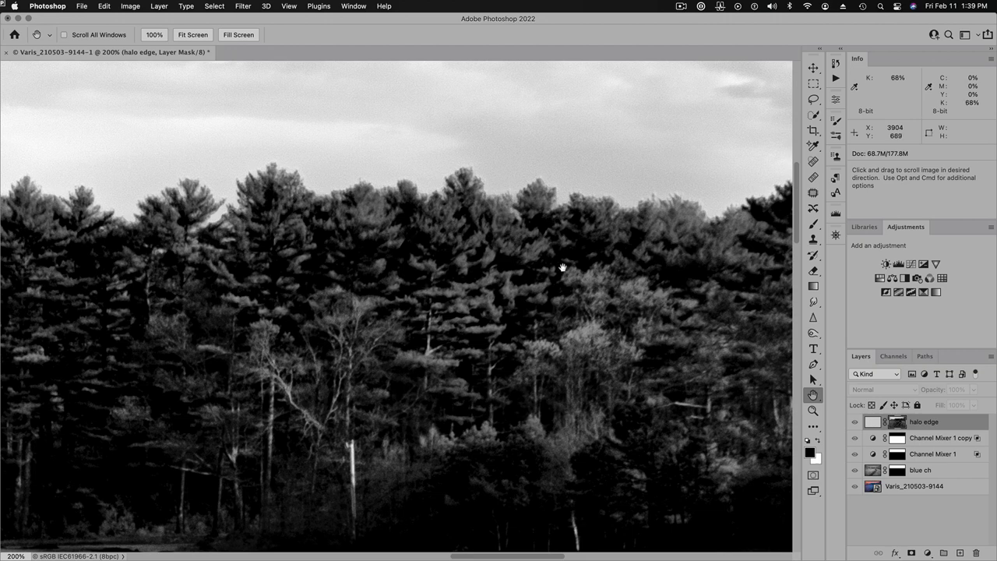
key(super+space)
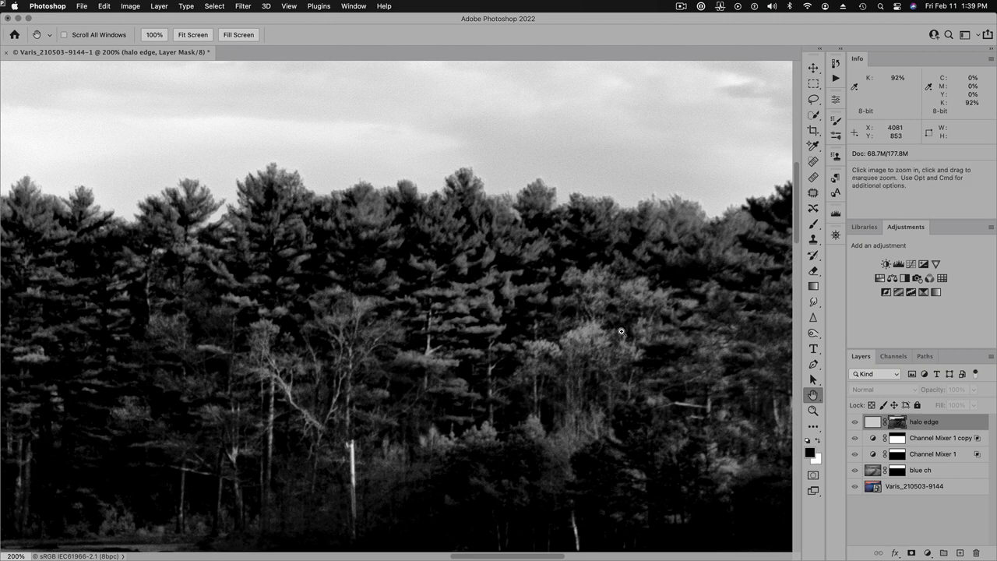
key(super+minus)
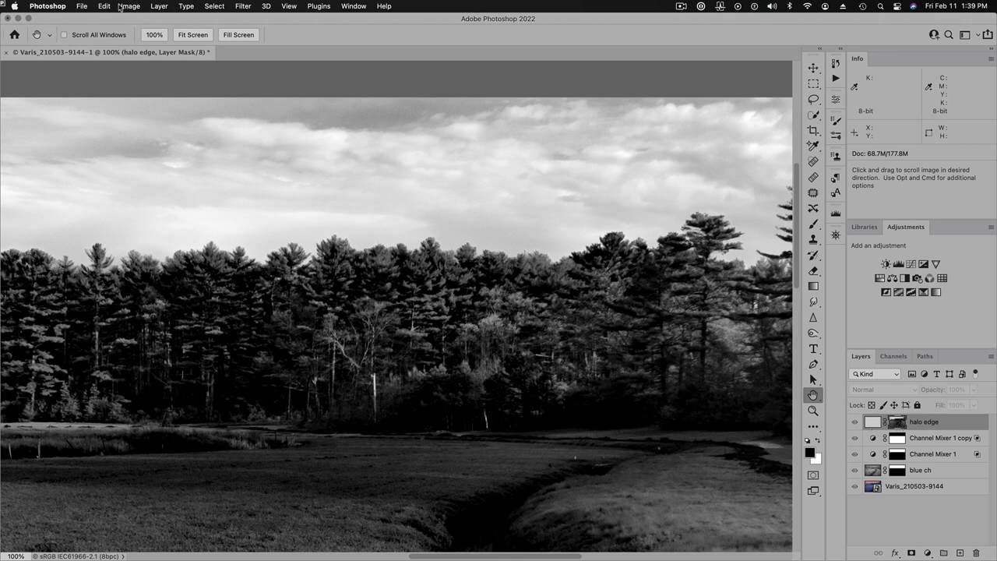
Open Curves on the halo edge mask and move the white input point to 220.
click(130, 6)
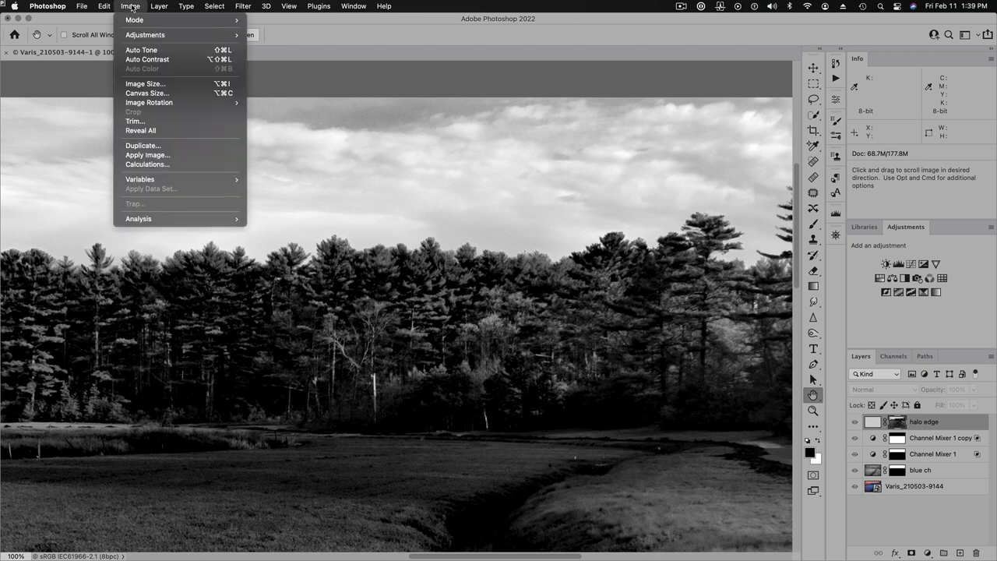
mouse_move(136, 36)
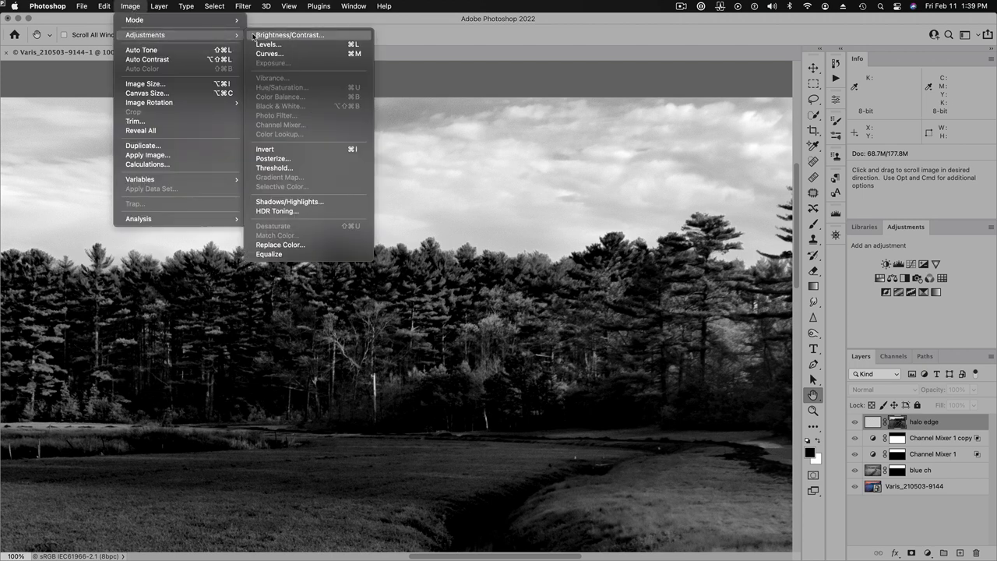
click(275, 54)
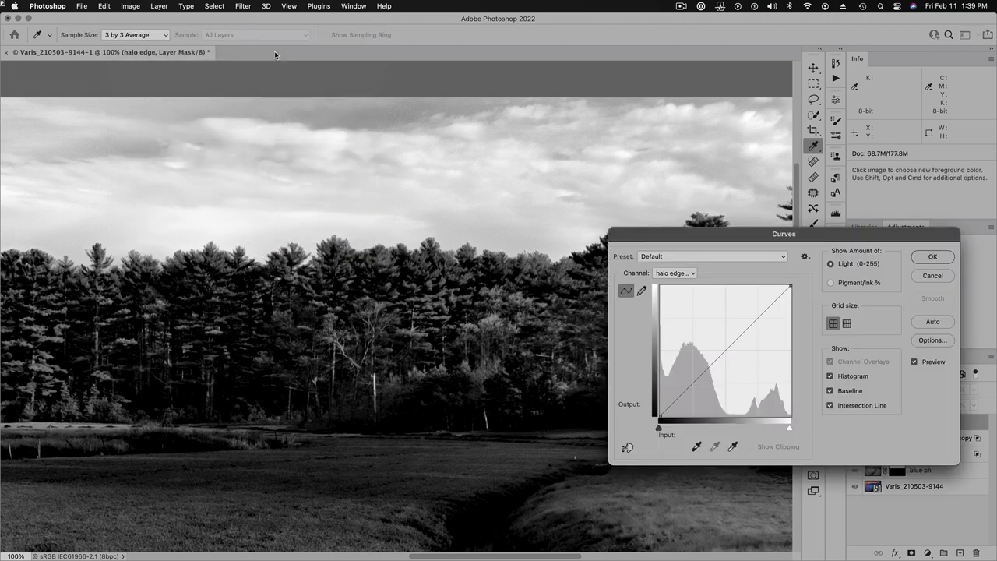
drag(639, 233, 300, 287)
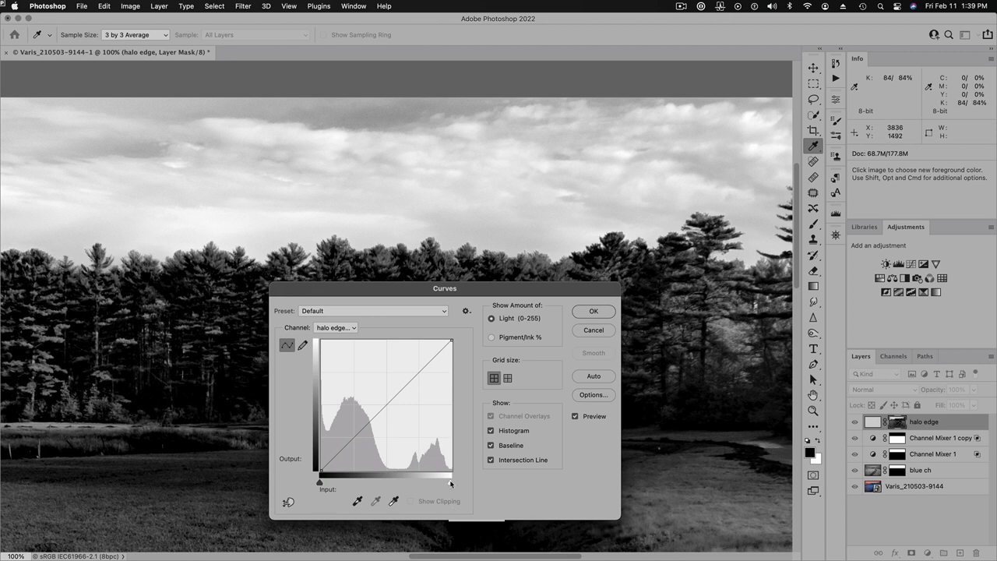
drag(448, 485, 433, 486)
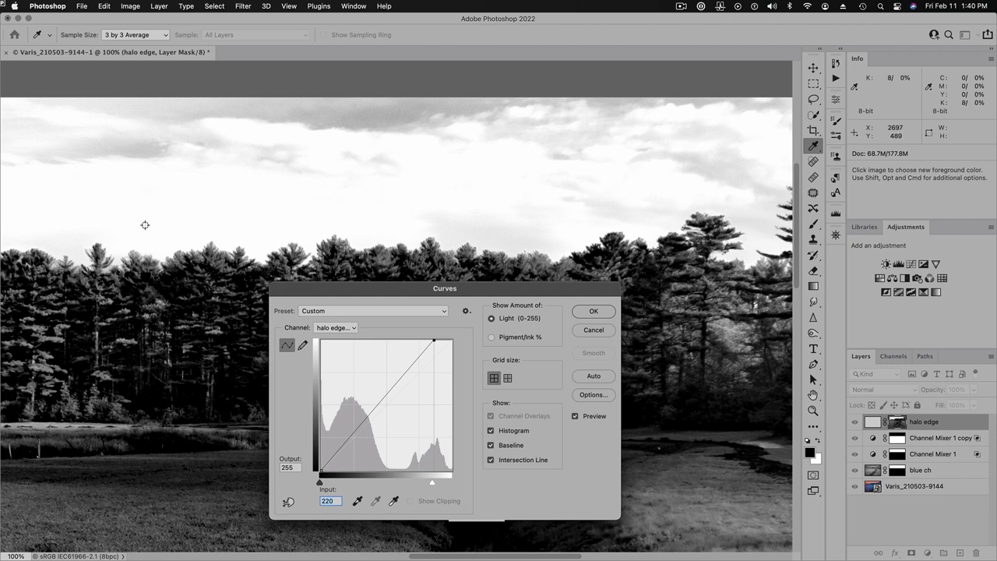
Pan along the tree line and zoom to 300% to check the treetop edges.
drag(167, 216, 328, 224)
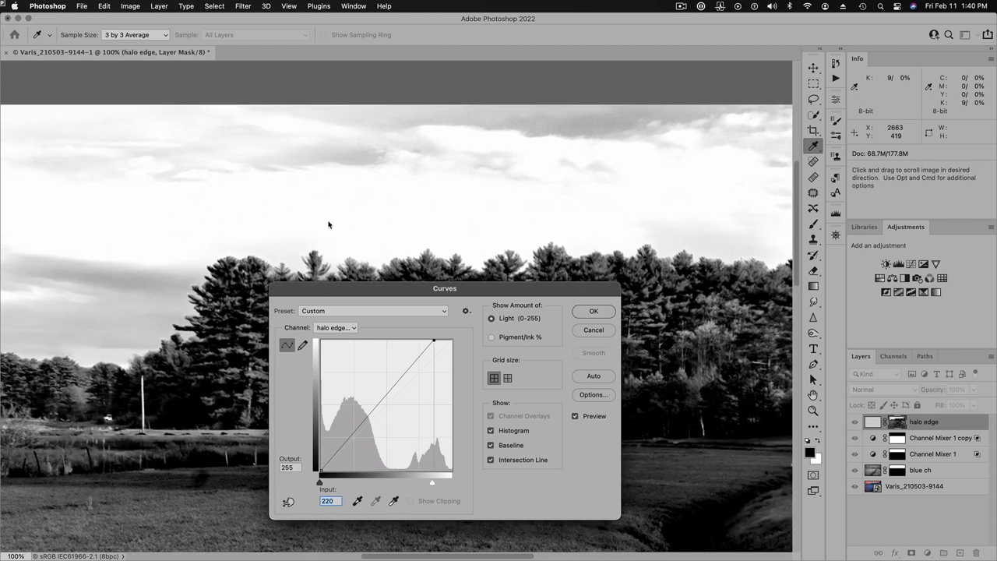
drag(148, 309, 237, 268)
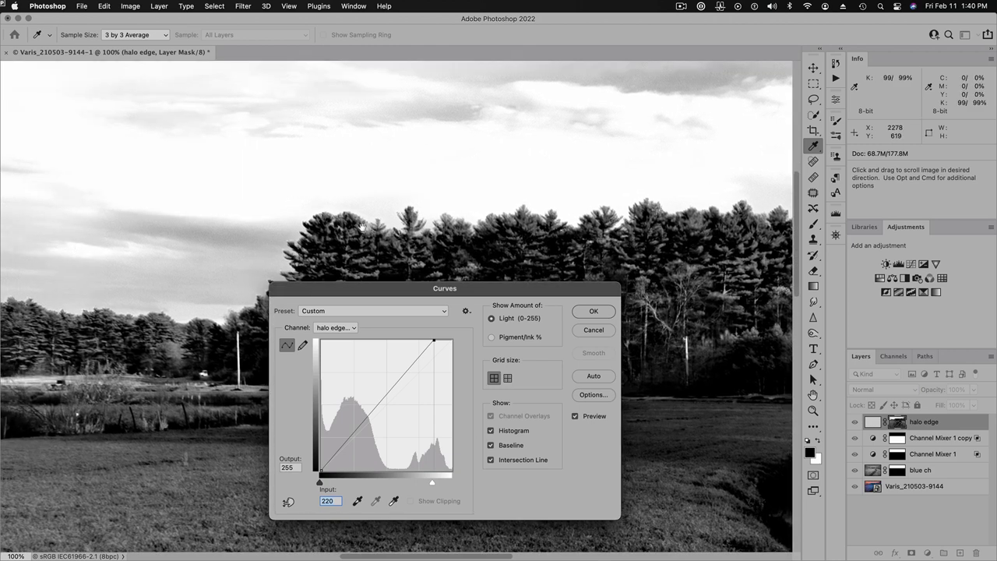
drag(493, 239, 295, 236)
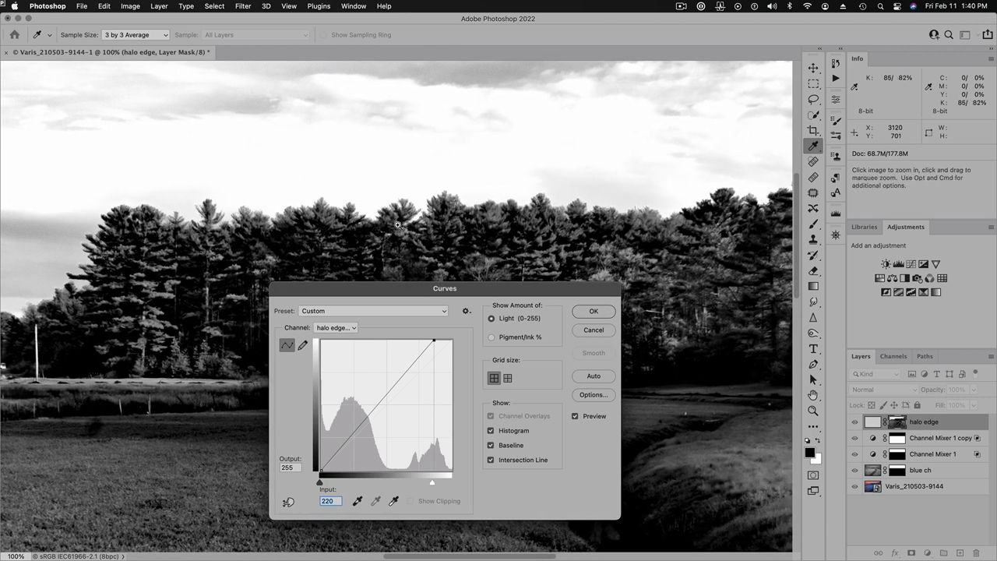
click(397, 225)
click(397, 225)
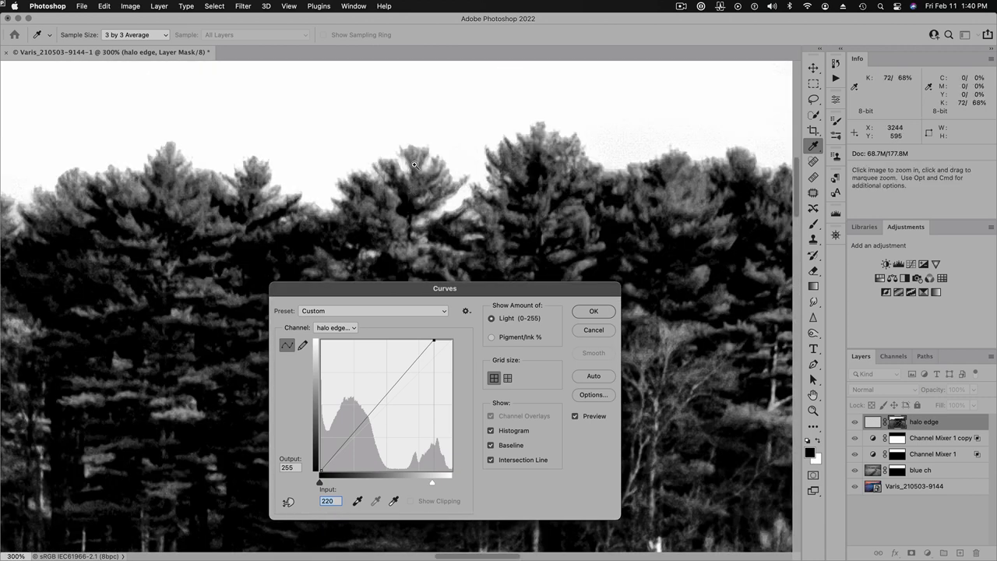
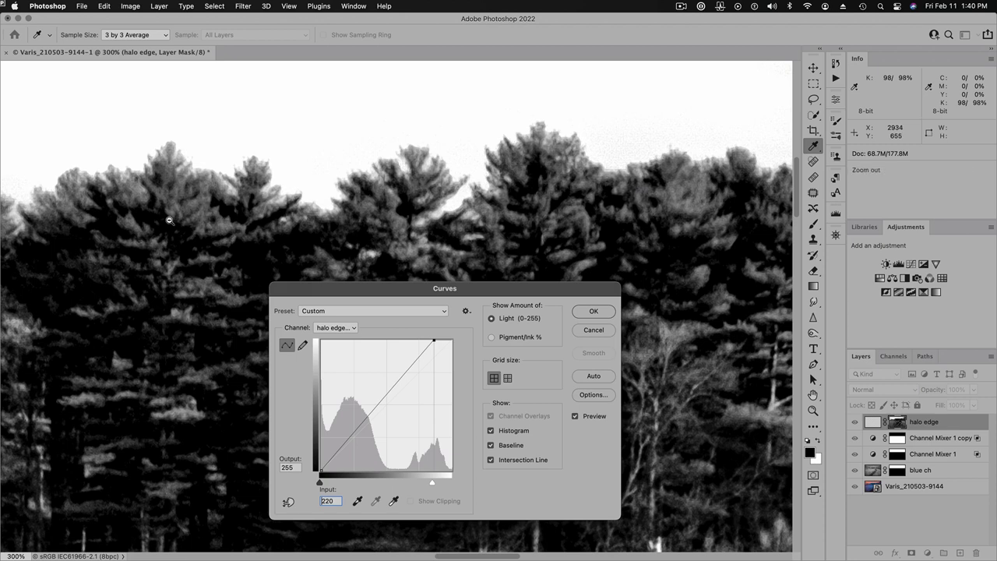
Zoom out over the mask, test and remove a curve midpoint, then apply the straight Curves.
alt+click(169, 220)
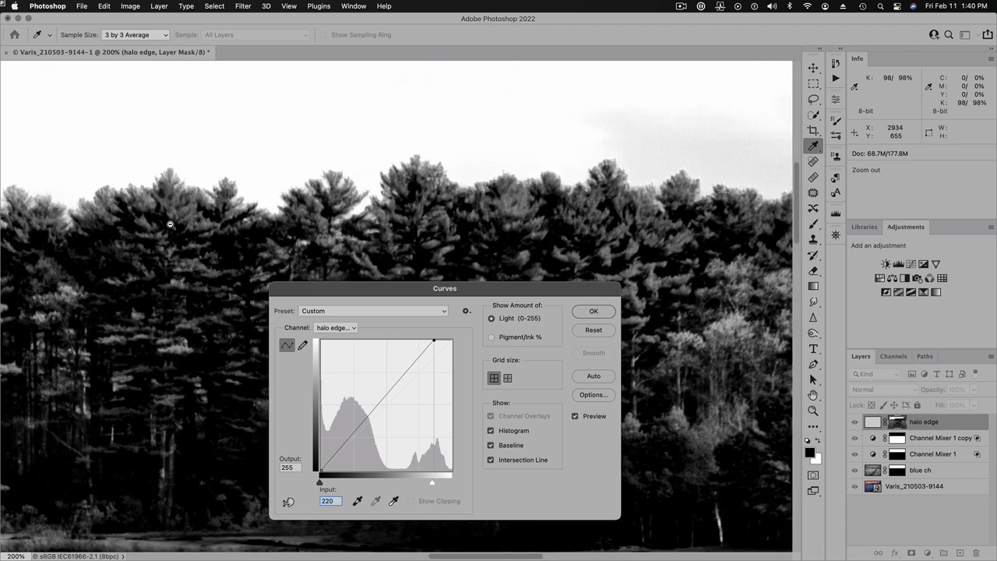
alt+click(170, 224)
alt+click(165, 239)
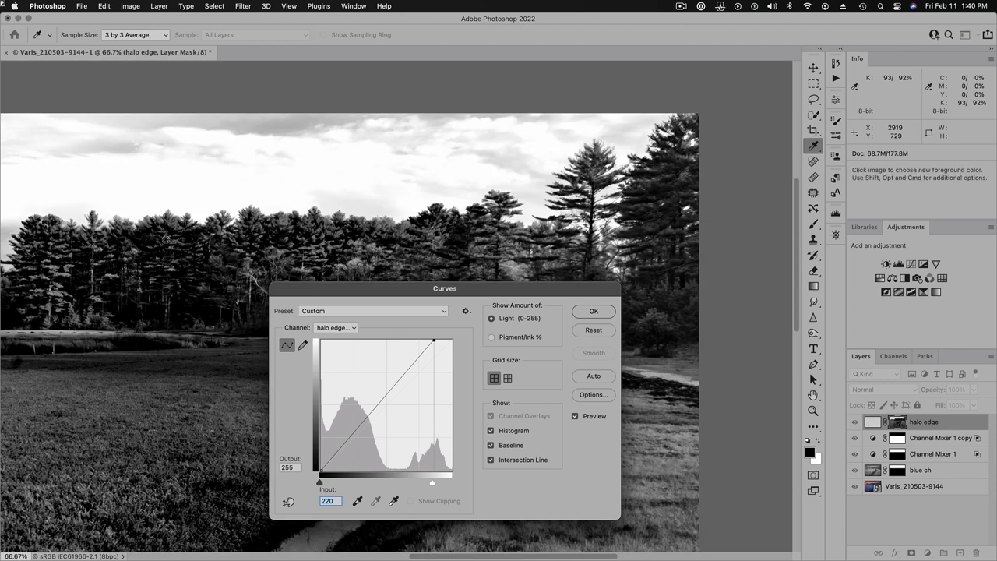
drag(162, 248, 344, 255)
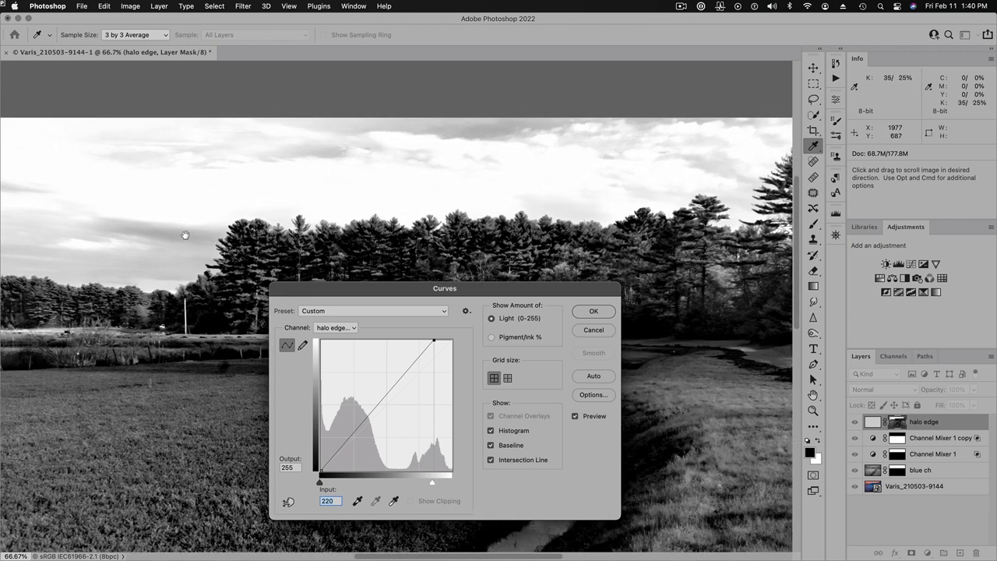
click(356, 429)
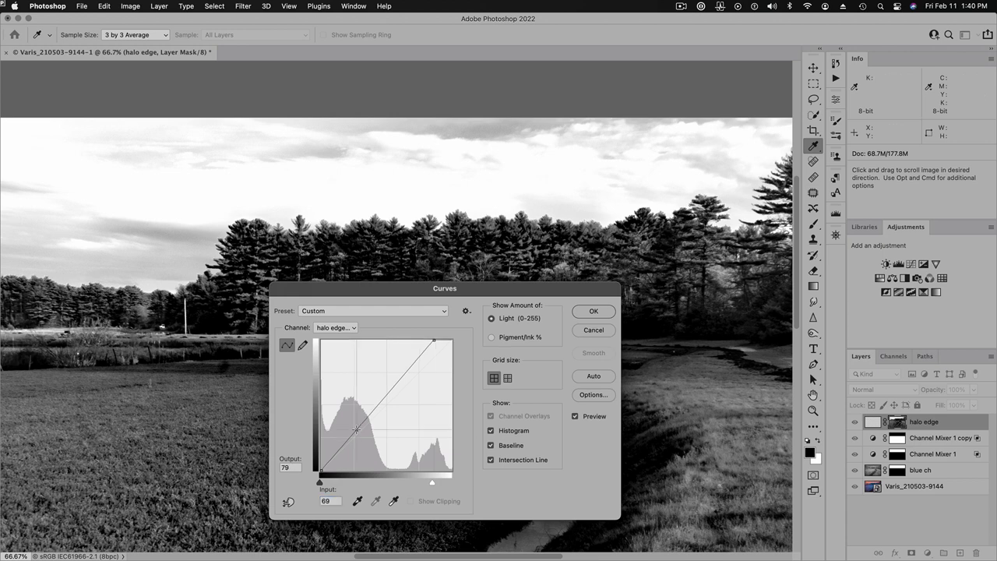
drag(357, 431, 360, 438)
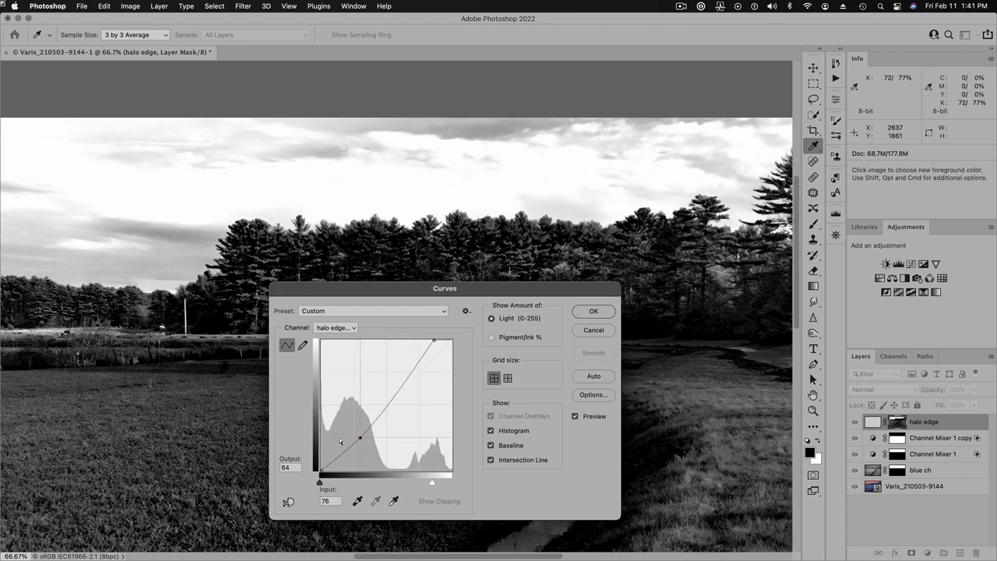
drag(360, 438, 177, 433)
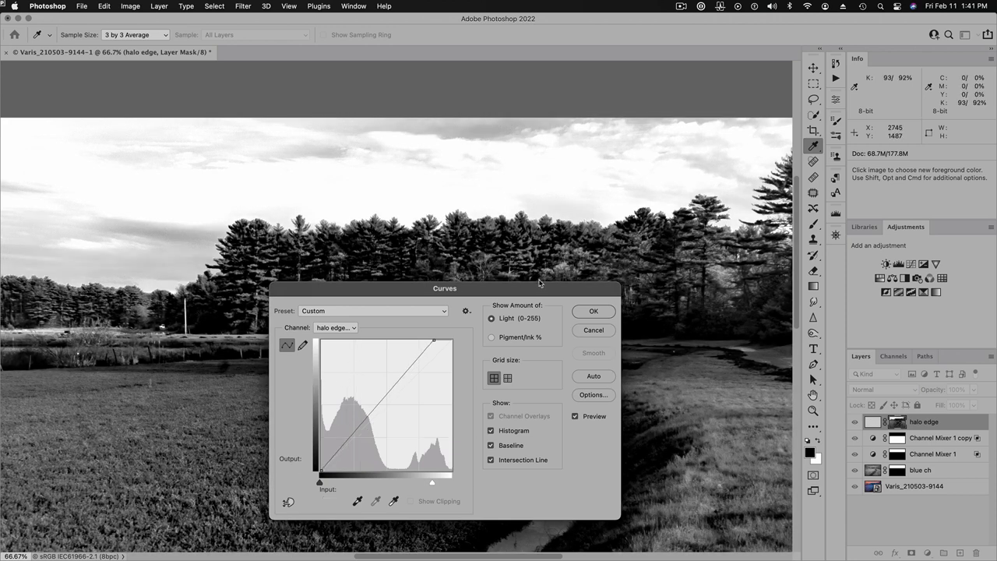
click(590, 311)
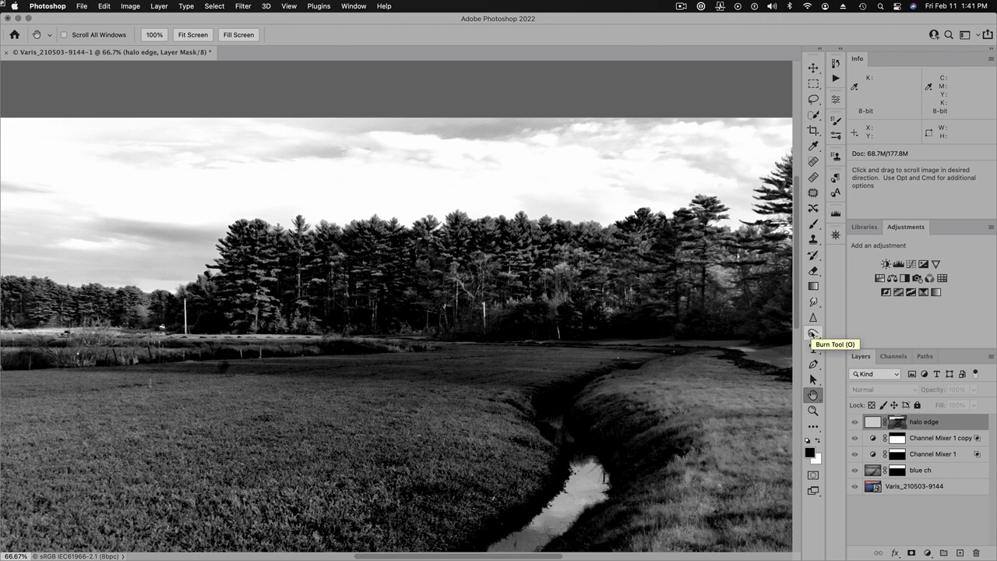
Set the Burn Tool to Shadows range at 77% exposure and zoom to 200% on the tree line.
click(812, 334)
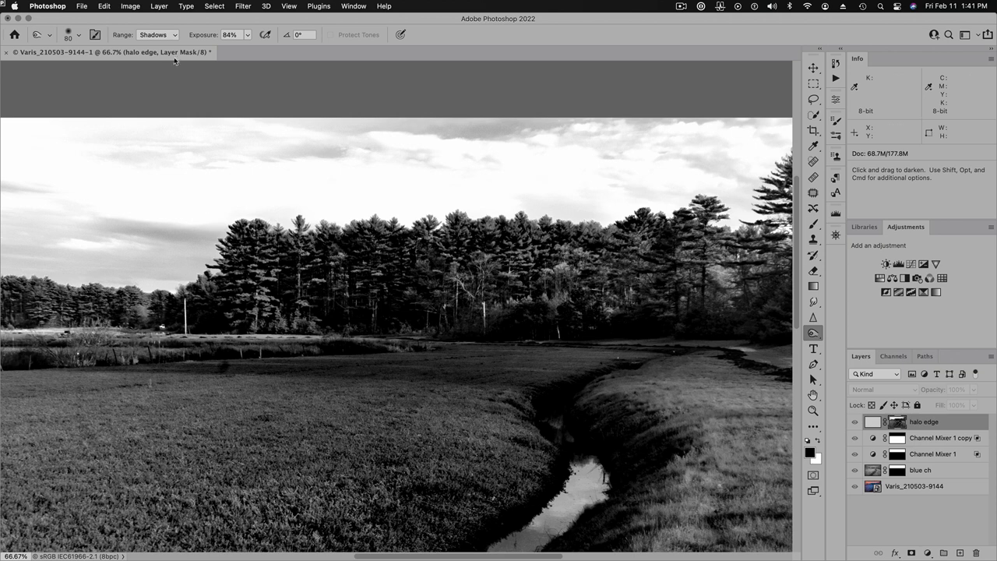
click(248, 35)
key(space)
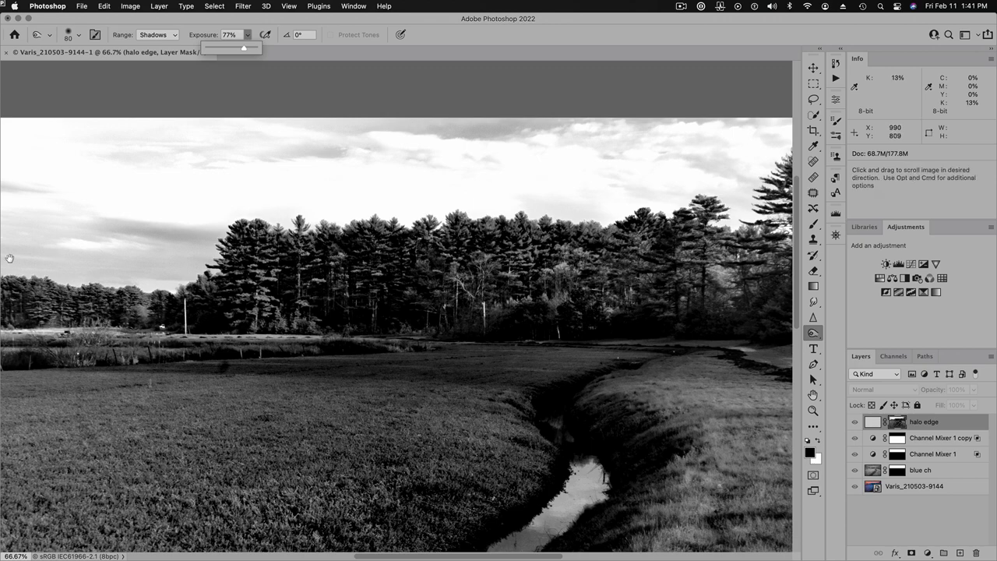
super+click(31, 296)
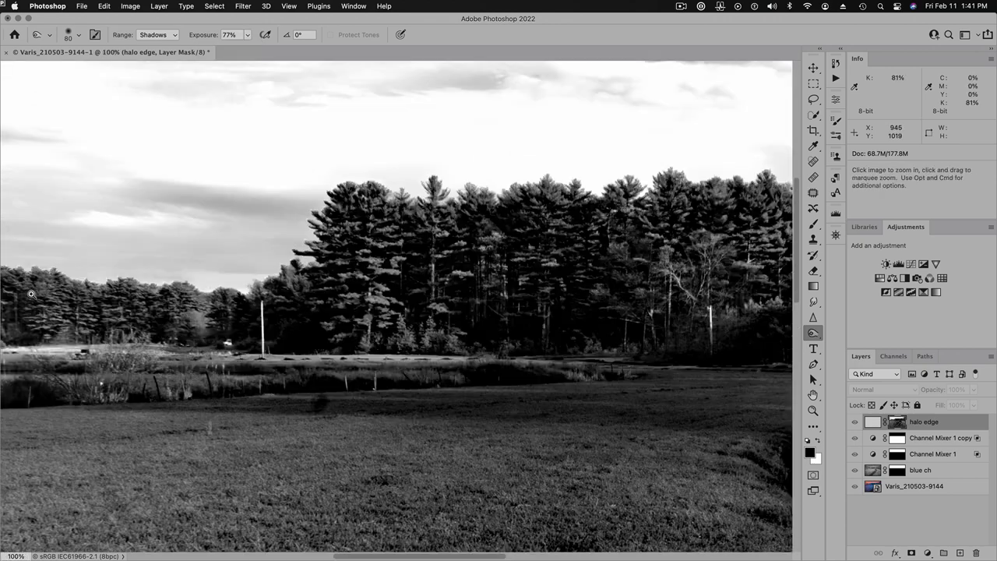
super+click(30, 294)
mouse_move(31, 294)
mouse_down()
mouse_move(83, 286)
mouse_move(187, 321)
mouse_move(244, 322)
mouse_move(143, 366)
mouse_move(66, 340)
mouse_move(90, 347)
mouse_move(116, 334)
mouse_move(165, 364)
mouse_move(205, 366)
mouse_move(308, 357)
mouse_move(323, 335)
mouse_move(355, 331)
mouse_move(358, 304)
mouse_move(372, 295)
mouse_move(339, 300)
mouse_move(351, 328)
mouse_move(405, 290)
mouse_up()
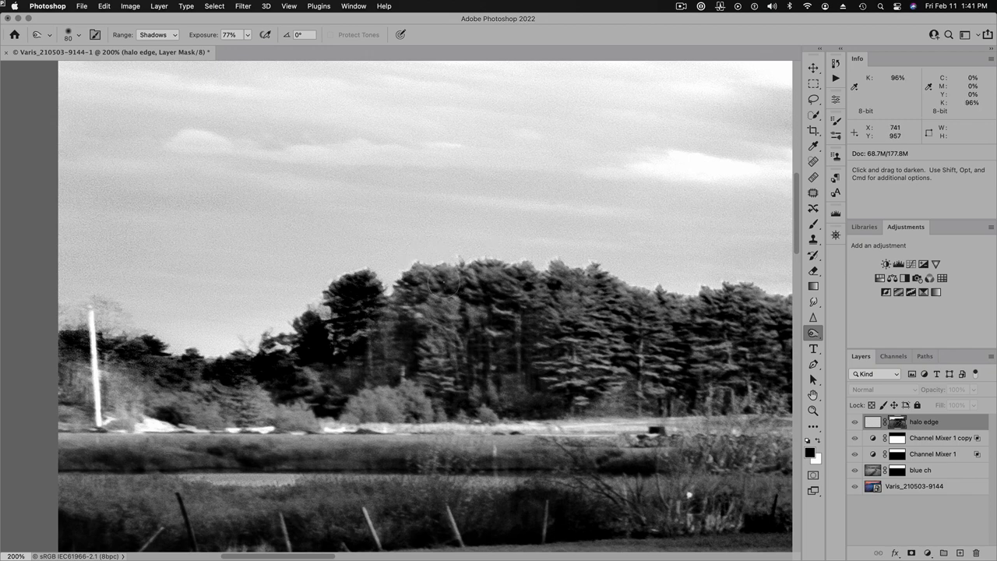
Burn the pine treetops along the skyline darker, from the left through the middle.
mouse_move(439, 278)
mouse_down()
mouse_move(387, 312)
mouse_move(360, 302)
mouse_move(323, 354)
mouse_move(396, 314)
mouse_move(429, 285)
mouse_move(422, 281)
mouse_move(450, 281)
mouse_move(417, 281)
mouse_move(466, 282)
mouse_move(433, 277)
mouse_move(523, 287)
mouse_move(501, 282)
mouse_move(521, 286)
mouse_move(524, 275)
mouse_move(531, 299)
mouse_move(569, 293)
mouse_move(558, 273)
mouse_move(543, 294)
mouse_move(598, 283)
mouse_move(586, 284)
mouse_move(650, 306)
mouse_move(578, 295)
mouse_move(662, 306)
mouse_up()
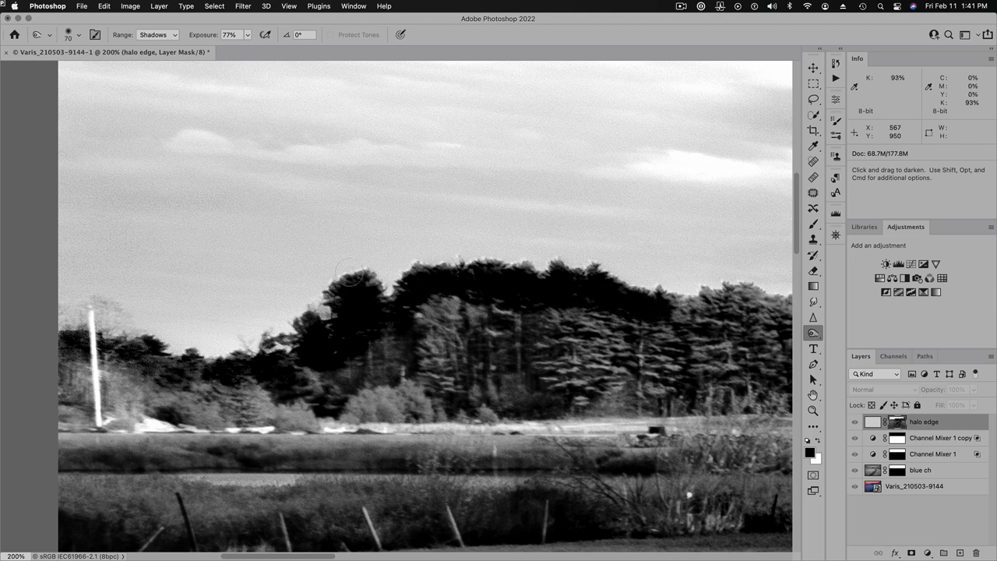
drag(546, 349, 107, 388)
mouse_move(231, 362)
mouse_down()
mouse_move(289, 339)
mouse_move(538, 360)
mouse_move(592, 343)
mouse_move(635, 310)
mouse_move(648, 320)
mouse_move(627, 346)
mouse_move(232, 388)
mouse_up()
mouse_move(303, 347)
mouse_down()
mouse_move(347, 200)
mouse_move(396, 238)
mouse_move(455, 222)
mouse_move(459, 189)
mouse_move(477, 236)
mouse_move(521, 287)
mouse_move(373, 240)
mouse_move(325, 298)
mouse_move(393, 264)
mouse_move(430, 288)
mouse_move(395, 308)
mouse_move(405, 346)
mouse_up()
drag(537, 300, 397, 321)
mouse_move(382, 194)
mouse_down()
mouse_move(381, 282)
mouse_move(429, 311)
mouse_move(467, 204)
mouse_move(507, 304)
mouse_up()
key(space)
drag(560, 273, 565, 343)
mouse_move(273, 319)
mouse_down()
mouse_move(398, 265)
mouse_move(337, 352)
mouse_move(545, 296)
mouse_move(467, 366)
mouse_move(607, 311)
mouse_move(623, 270)
mouse_move(701, 303)
mouse_move(643, 327)
mouse_up()
Burn the right-side treetops and the central and right pines' crowns darker.
mouse_move(202, 327)
mouse_down()
mouse_move(321, 312)
mouse_move(576, 319)
mouse_move(725, 296)
mouse_move(701, 343)
mouse_up()
scroll(701, 343, right, 10)
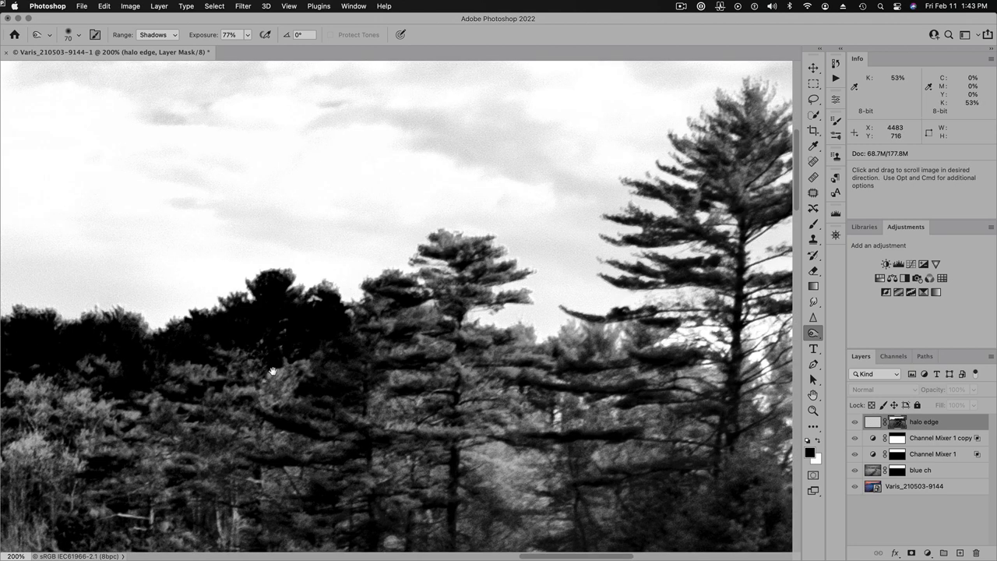
mouse_move(350, 319)
mouse_down()
mouse_move(386, 303)
mouse_move(450, 245)
mouse_move(497, 274)
mouse_move(495, 341)
mouse_move(481, 361)
mouse_move(413, 341)
mouse_move(578, 368)
mouse_move(590, 390)
mouse_move(525, 438)
mouse_move(532, 423)
mouse_move(495, 396)
mouse_move(480, 430)
mouse_move(610, 420)
mouse_move(350, 396)
mouse_move(452, 479)
mouse_move(661, 415)
mouse_move(636, 364)
mouse_move(645, 335)
mouse_move(679, 398)
mouse_move(671, 439)
mouse_move(704, 454)
mouse_move(711, 379)
mouse_up()
scroll(711, 379, right, 10)
scroll(711, 378, up, 3)
mouse_move(343, 203)
mouse_down()
mouse_move(390, 117)
mouse_move(374, 226)
mouse_move(287, 246)
mouse_move(405, 323)
mouse_move(351, 503)
mouse_move(467, 374)
mouse_move(561, 156)
mouse_move(608, 109)
mouse_up()
scroll(608, 109, right, 5)
scroll(608, 109, up, 3)
mouse_move(467, 195)
mouse_down()
mouse_move(436, 148)
mouse_move(507, 209)
mouse_move(467, 343)
mouse_move(439, 356)
mouse_move(374, 437)
mouse_move(503, 476)
mouse_up()
Burn the trees' branches and the lower-left, centre and left foliage darker.
scroll(503, 476, down, 5)
scroll(503, 475, left, 2)
mouse_move(311, 234)
mouse_down()
mouse_move(436, 335)
mouse_move(483, 338)
mouse_move(549, 283)
mouse_move(240, 397)
mouse_move(86, 343)
mouse_move(167, 428)
mouse_move(234, 444)
mouse_up()
drag(234, 444, 596, 357)
mouse_move(343, 296)
mouse_down()
mouse_move(358, 327)
mouse_move(328, 366)
mouse_move(367, 418)
mouse_move(460, 357)
mouse_up()
mouse_move(204, 269)
mouse_down()
mouse_move(167, 222)
mouse_move(137, 265)
mouse_move(283, 285)
mouse_move(118, 293)
mouse_up()
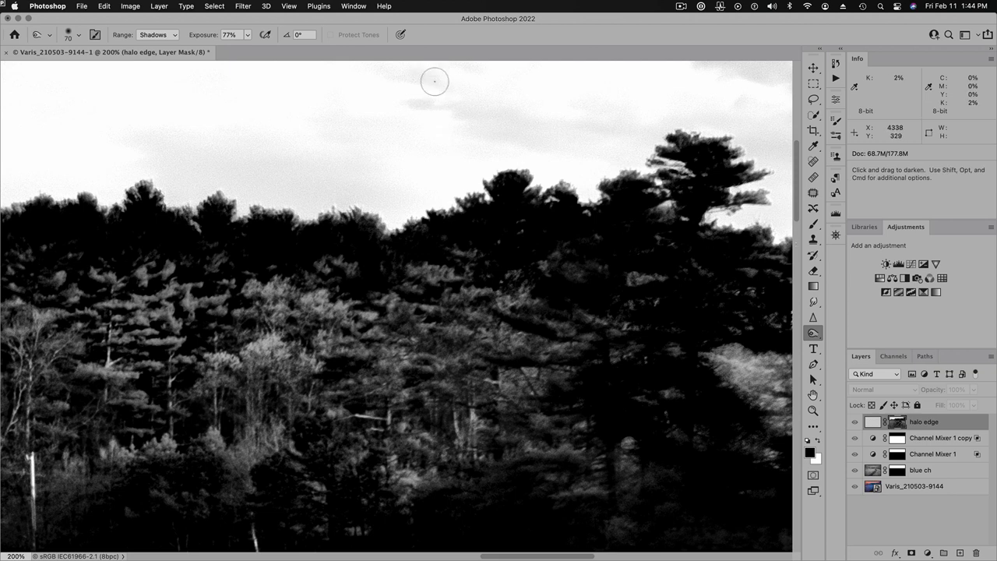
drag(534, 314, 280, 283)
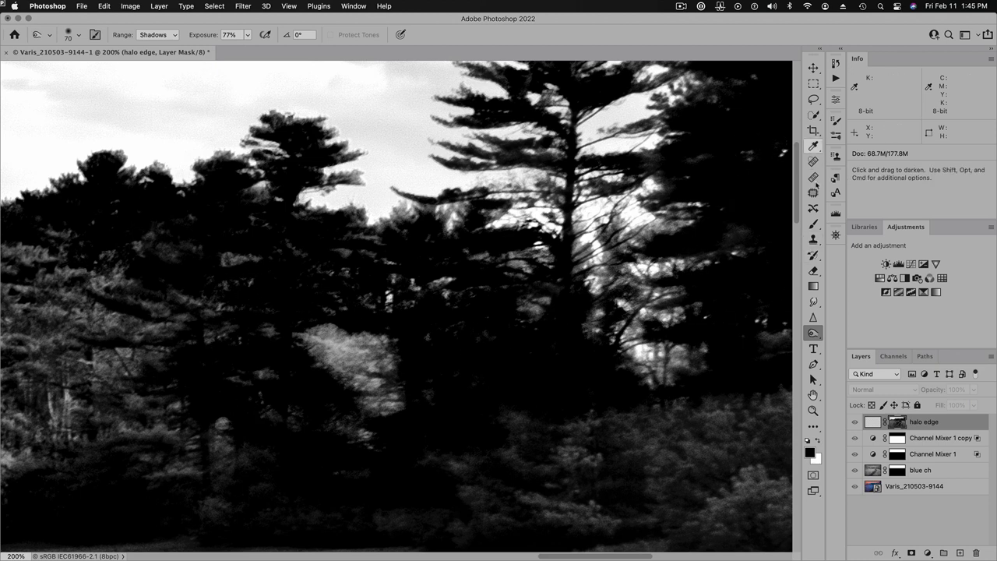
Switch to the Brush Tool and paint the tree masses solid black on the mask.
click(814, 223)
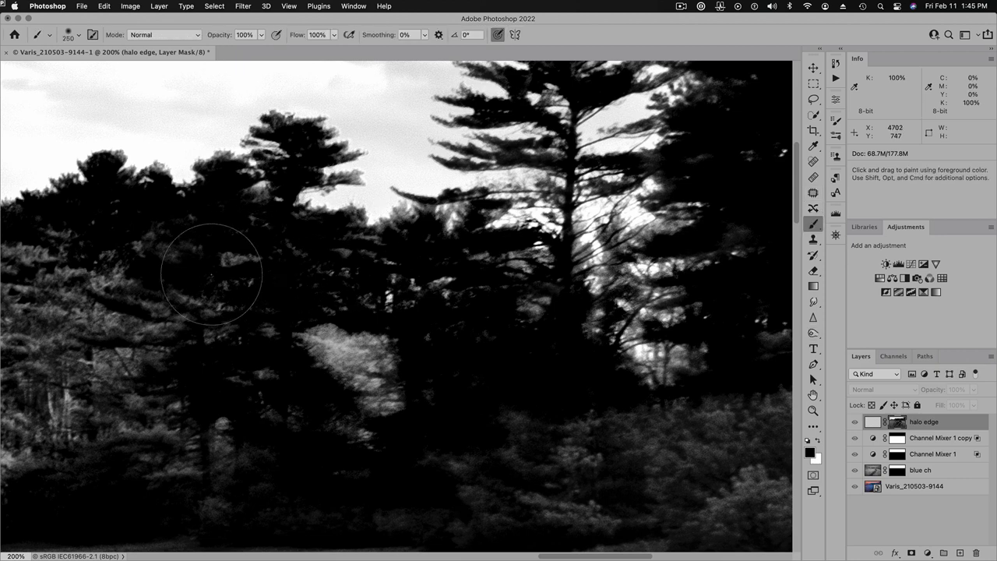
mouse_move(226, 283)
mouse_down()
mouse_move(186, 307)
mouse_move(130, 295)
mouse_move(125, 271)
mouse_move(137, 261)
mouse_move(70, 275)
mouse_move(126, 303)
mouse_move(223, 278)
mouse_move(191, 329)
mouse_up()
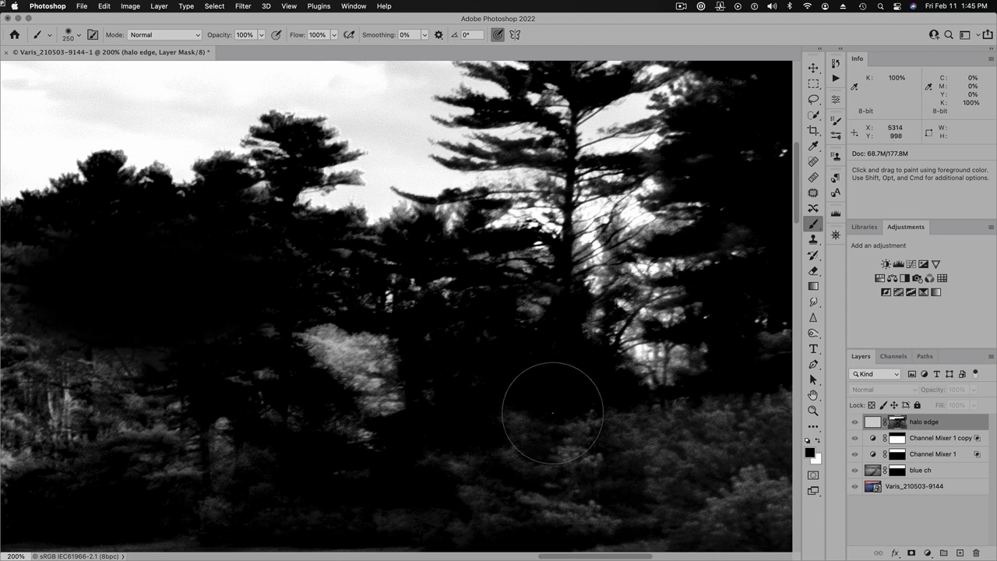
scroll(178, 286, left, 10)
mouse_move(466, 245)
mouse_down()
mouse_move(353, 221)
mouse_move(411, 234)
mouse_up()
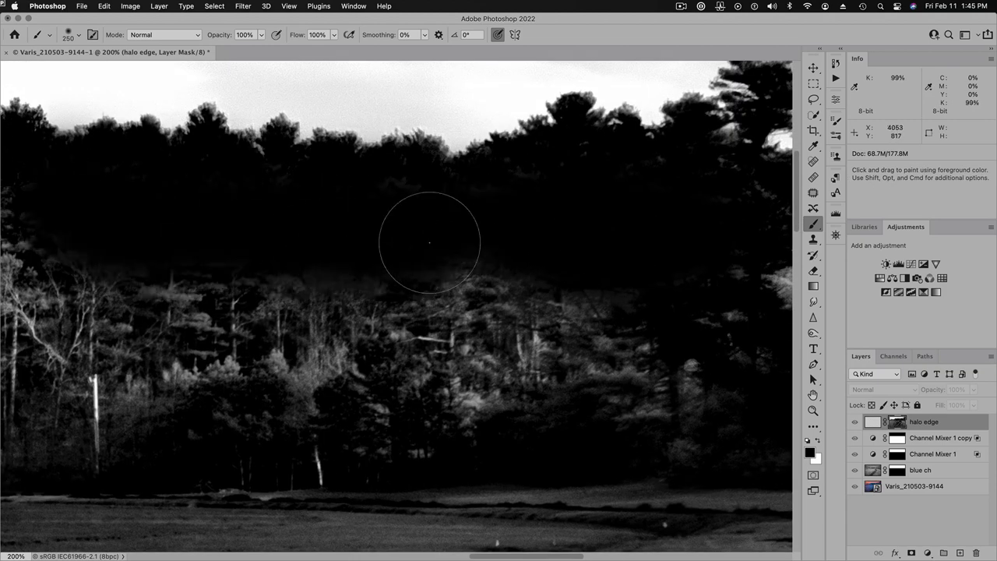
scroll(468, 234, left, 10)
mouse_move(545, 233)
mouse_down()
mouse_move(400, 256)
mouse_move(167, 289)
mouse_up()
Continue painting the lower woods and foliage beneath the treeline solid black.
scroll(658, 273, left, 8)
scroll(659, 273, left, 5)
mouse_move(483, 257)
mouse_down()
mouse_move(272, 322)
mouse_move(328, 405)
mouse_up()
scroll(468, 379, left, 10)
mouse_move(530, 234)
mouse_down()
mouse_move(357, 289)
mouse_move(115, 273)
mouse_move(382, 296)
mouse_up()
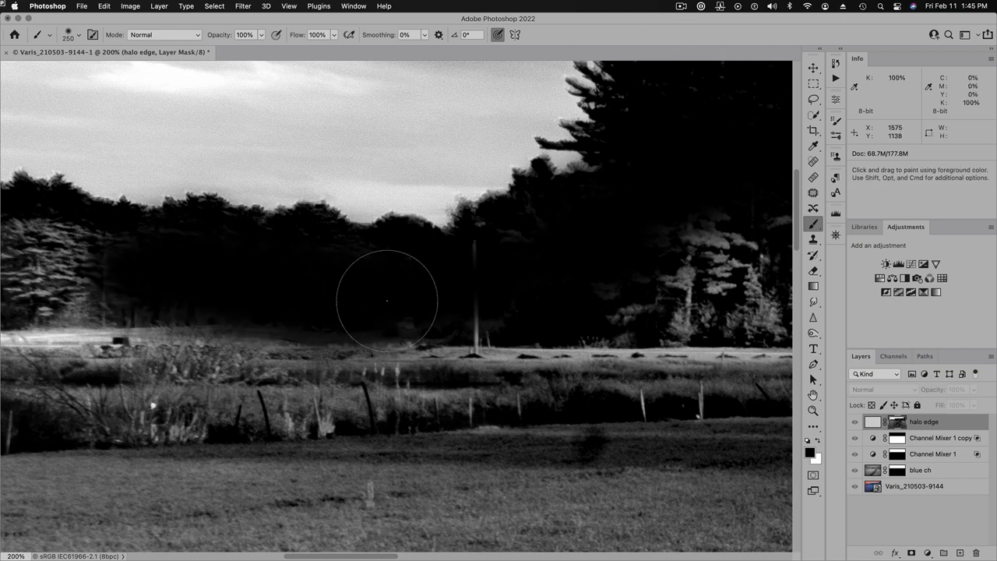
scroll(382, 296, left, 10)
mouse_move(615, 265)
mouse_down()
mouse_move(401, 252)
mouse_move(91, 317)
mouse_move(249, 327)
mouse_move(498, 416)
mouse_up()
scroll(498, 416, up, 5)
scroll(521, 403, left, 10)
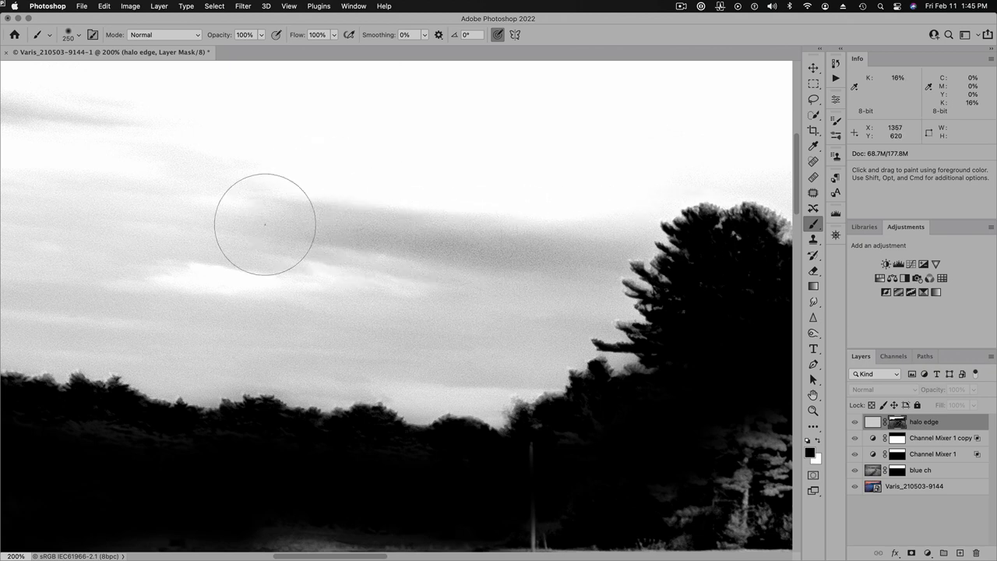
Switch to the Dodge Tool on Highlights, lighten the middle sky, and set exposure to 51%.
click(814, 334)
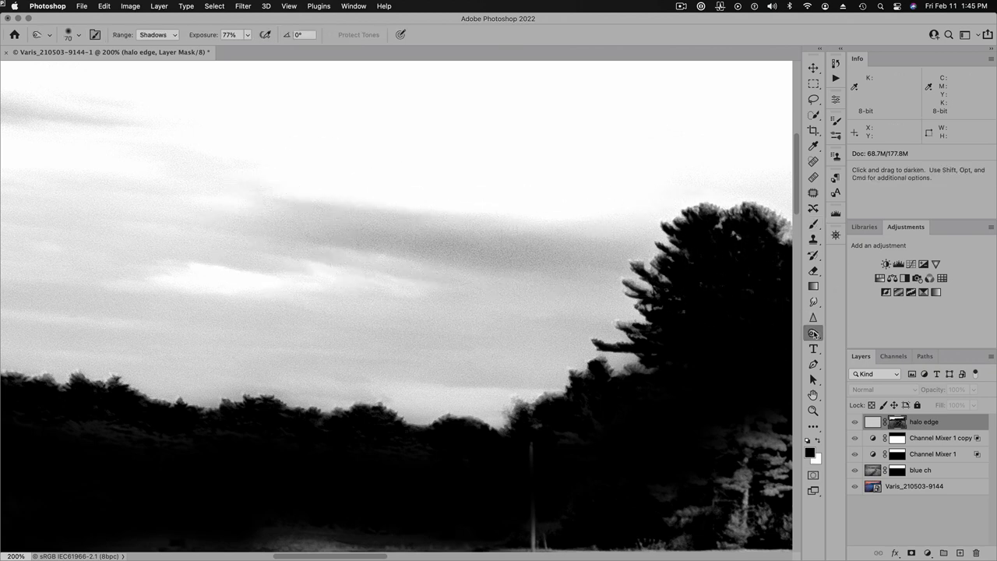
click(853, 331)
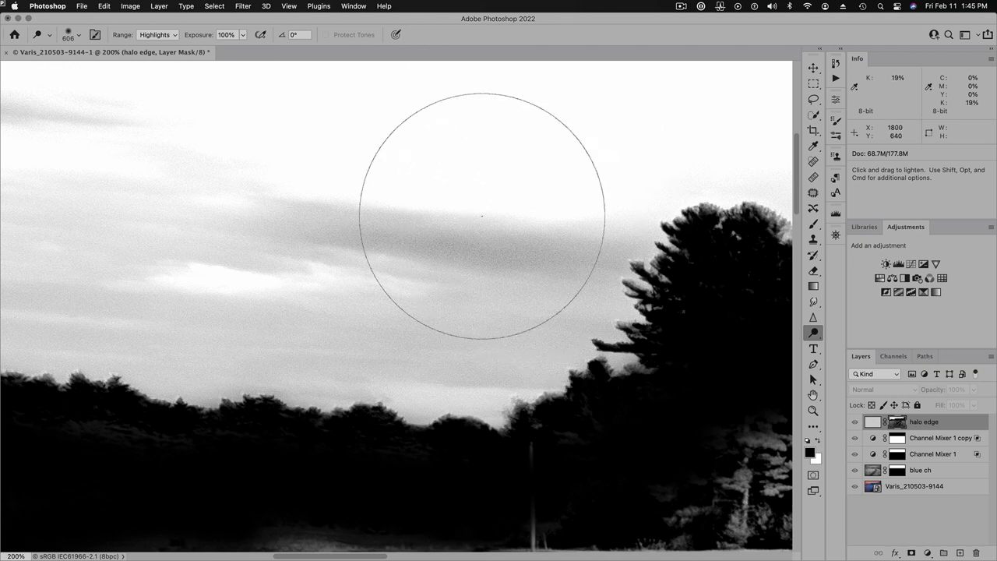
mouse_move(481, 211)
mouse_down()
mouse_move(451, 229)
mouse_move(498, 207)
mouse_move(477, 239)
mouse_move(525, 208)
mouse_move(244, 244)
mouse_move(297, 237)
mouse_move(188, 222)
mouse_move(209, 186)
mouse_move(173, 100)
mouse_up()
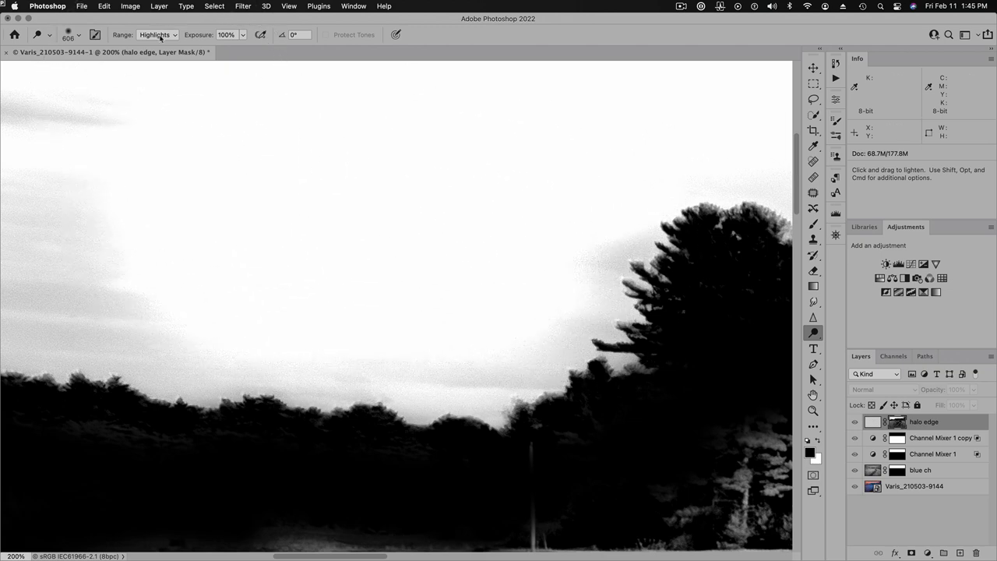
click(242, 35)
drag(226, 52, 219, 53)
Dodge the left, middle and top-left sky to nearly pure white.
mouse_move(238, 216)
mouse_down()
mouse_move(94, 243)
mouse_move(104, 235)
mouse_move(524, 275)
mouse_move(575, 162)
mouse_up()
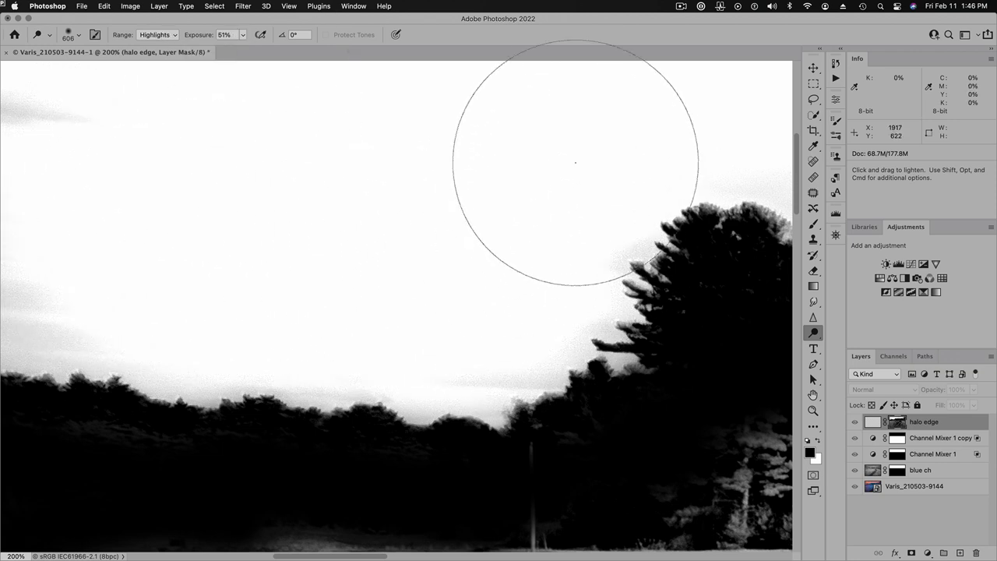
key(space)
drag(301, 292, 609, 325)
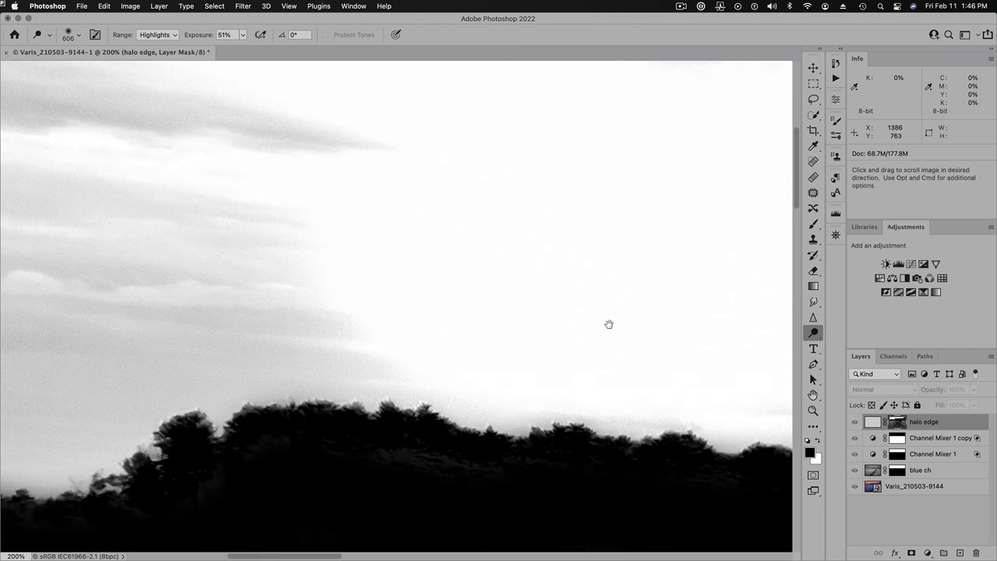
mouse_move(431, 233)
mouse_down()
mouse_move(111, 252)
mouse_move(353, 216)
mouse_move(274, 249)
mouse_move(182, 249)
mouse_move(301, 293)
mouse_up()
key(space)
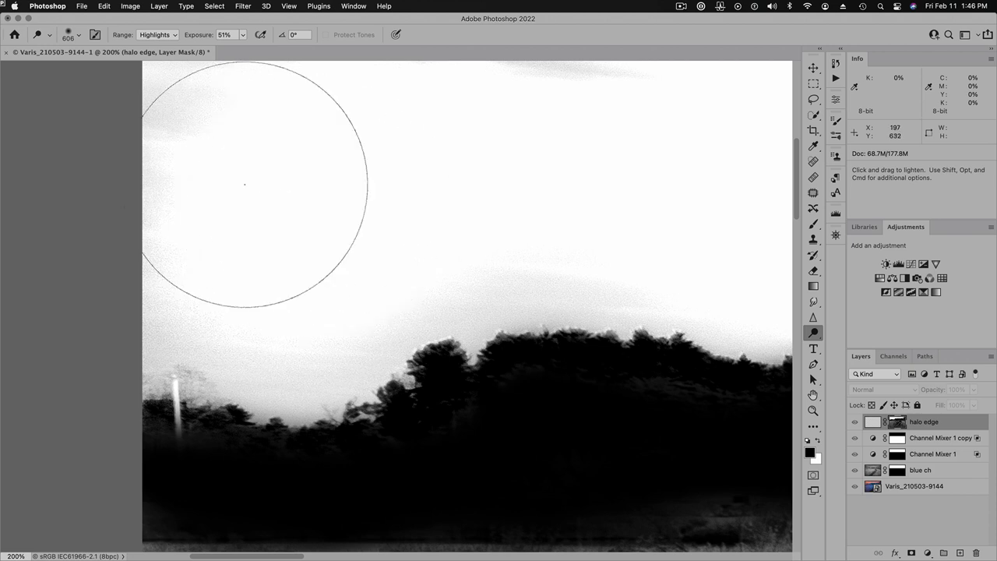
drag(245, 185, 320, 179)
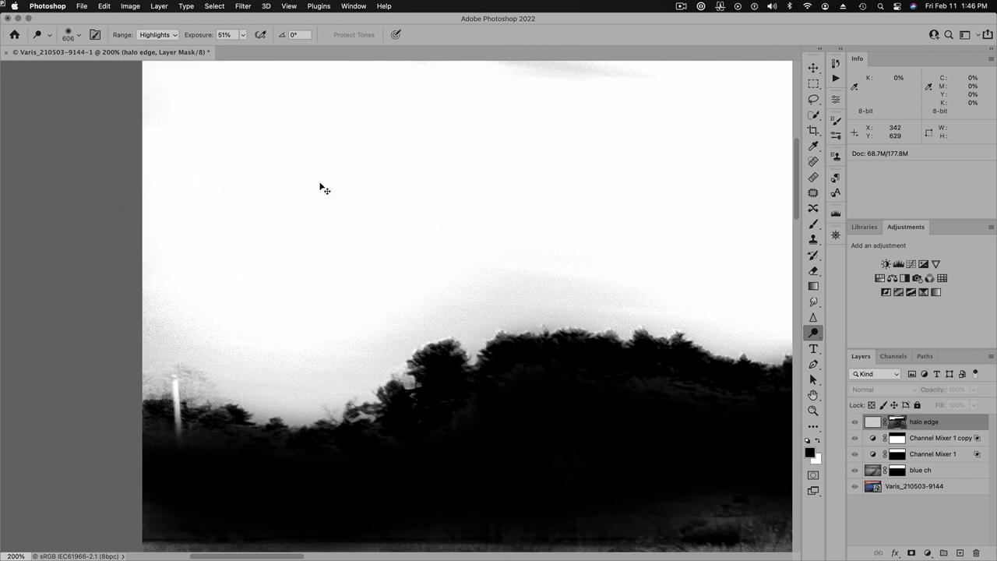
Return to the full-colour composite and target the halo edge layer's image thumbnail.
alt+click(898, 422)
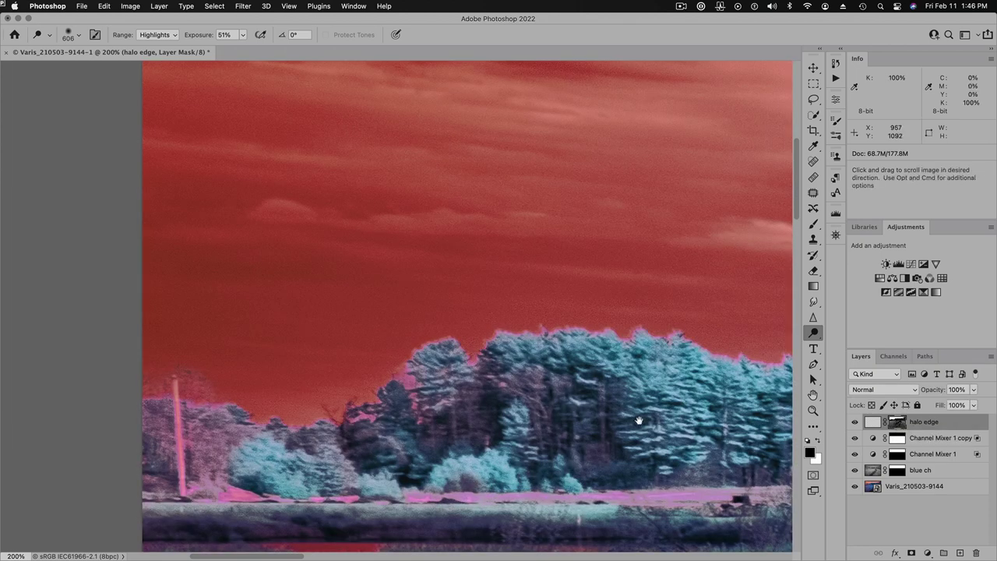
drag(624, 411, 496, 373)
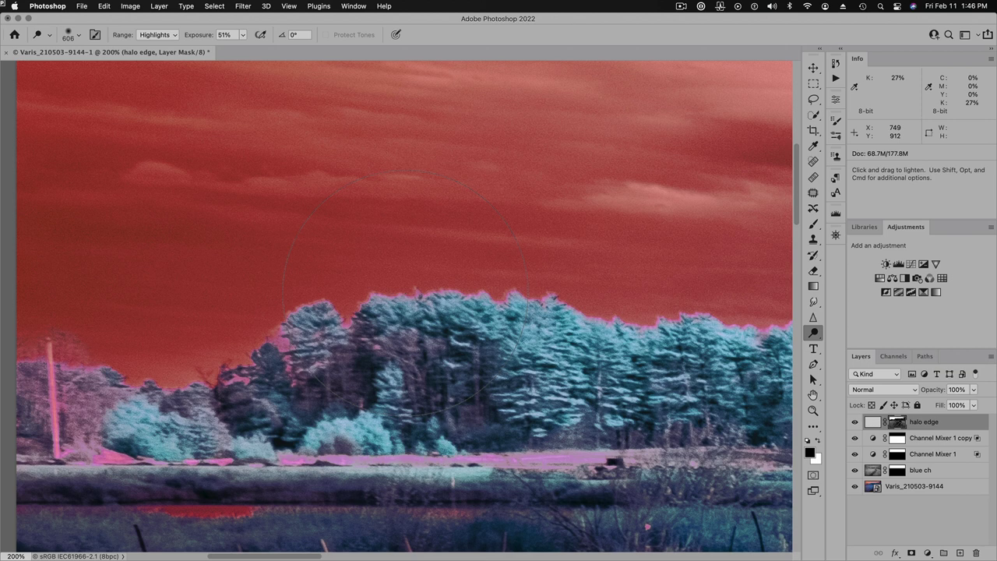
key(space)
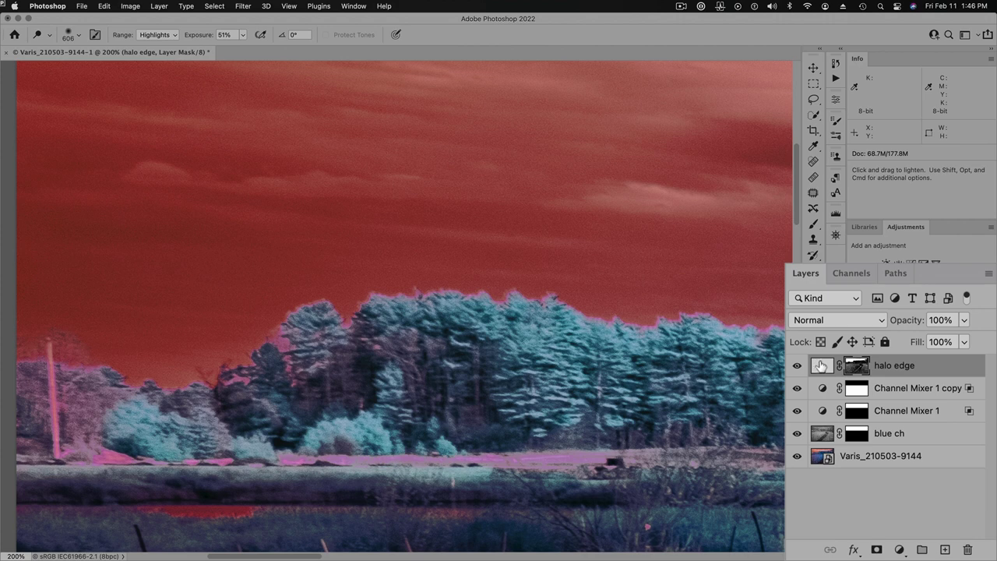
click(820, 366)
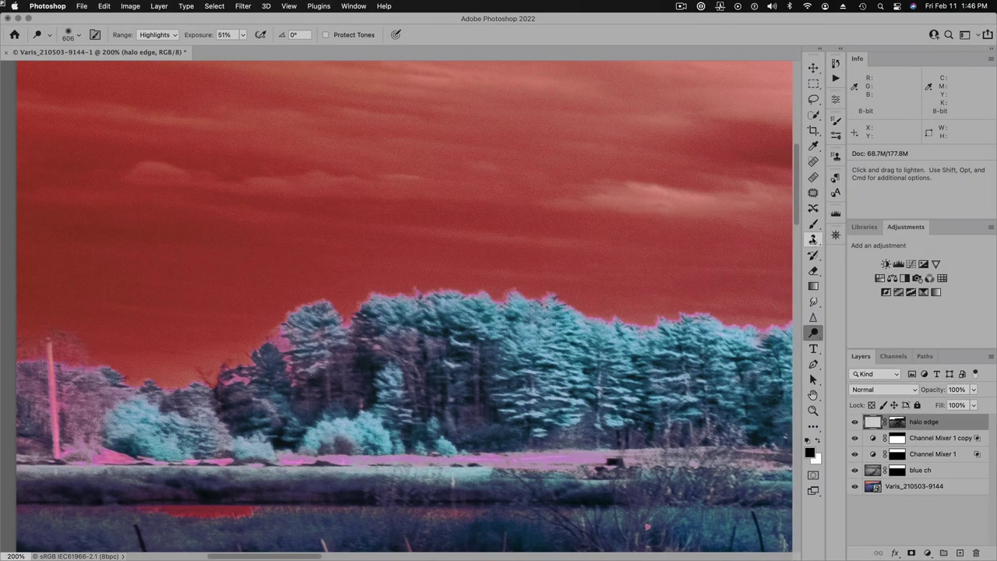
With the Clone Stamp, sample the sky and clone over the halo at the left tree line.
key(s)
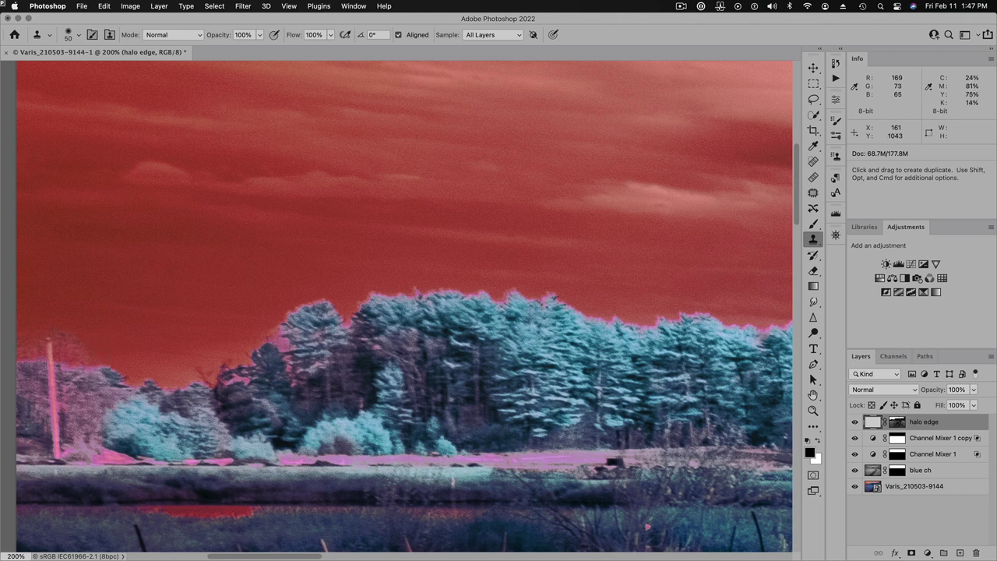
key(alt)
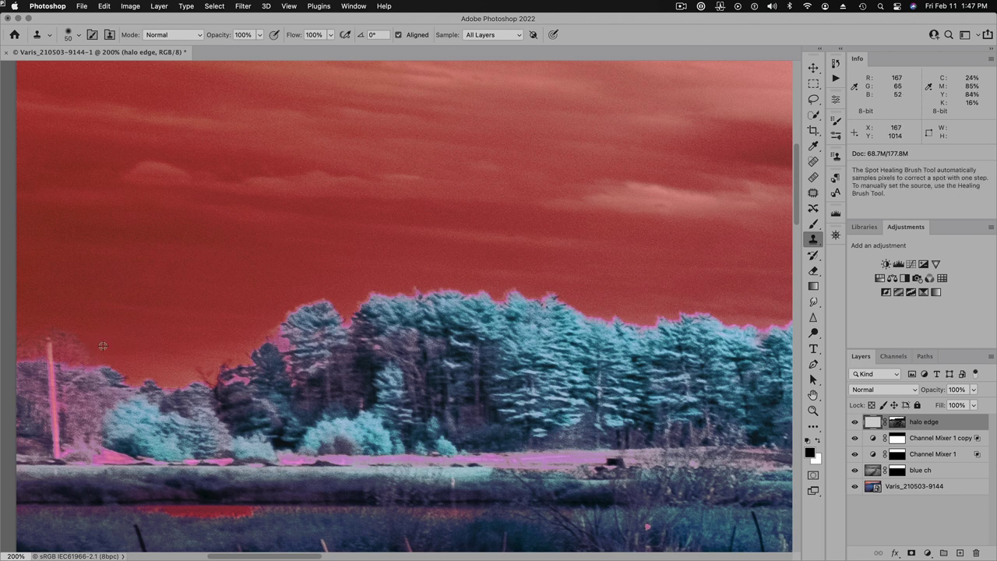
alt+click(103, 346)
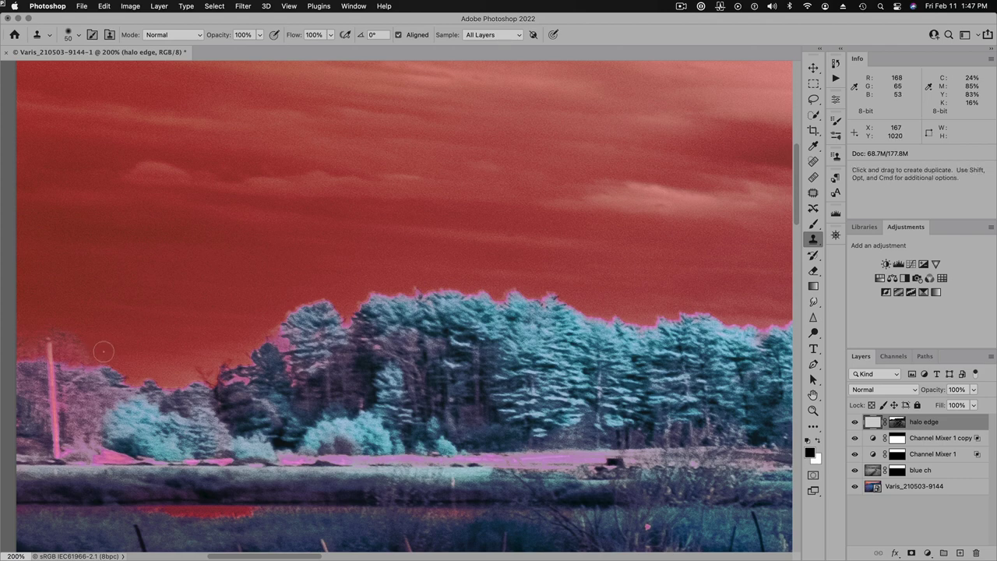
mouse_move(92, 362)
mouse_down()
mouse_move(137, 377)
mouse_move(143, 361)
mouse_move(161, 375)
mouse_up()
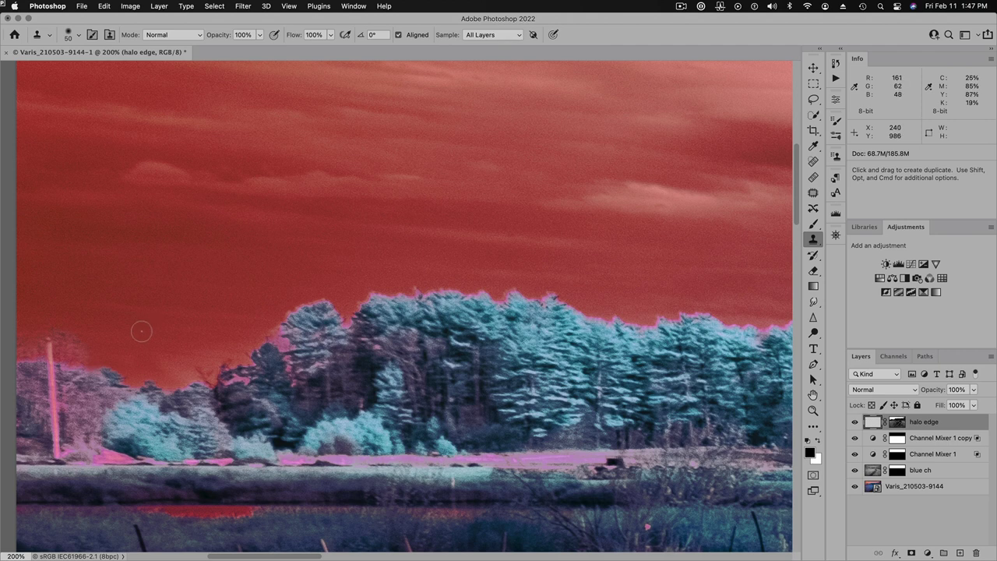
drag(171, 358, 177, 379)
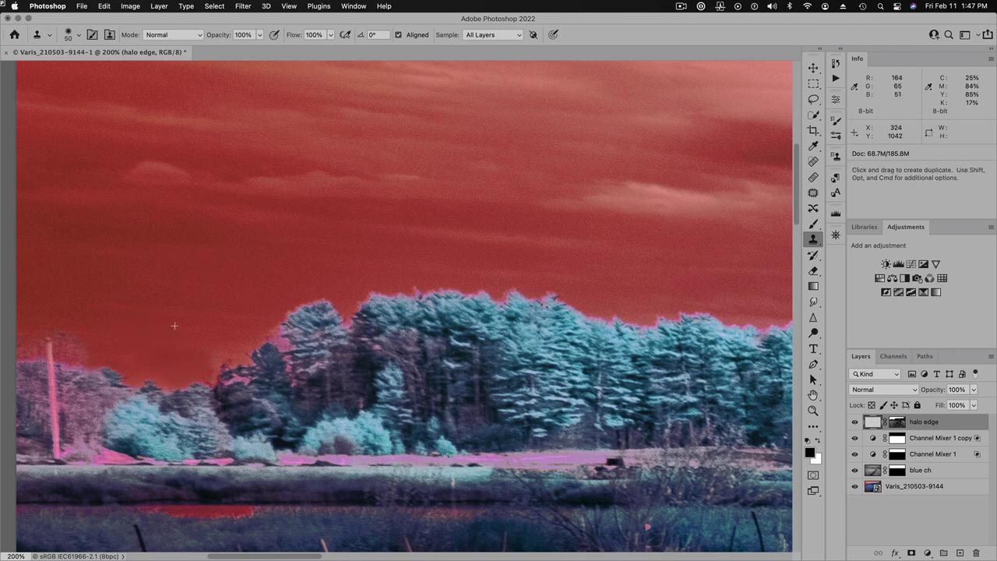
drag(203, 356, 214, 367)
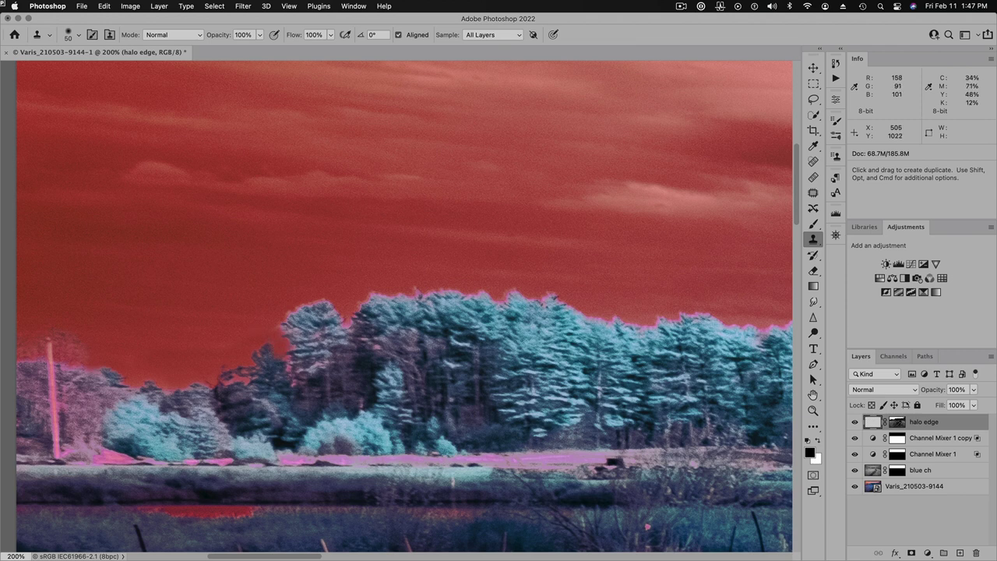
click(277, 378)
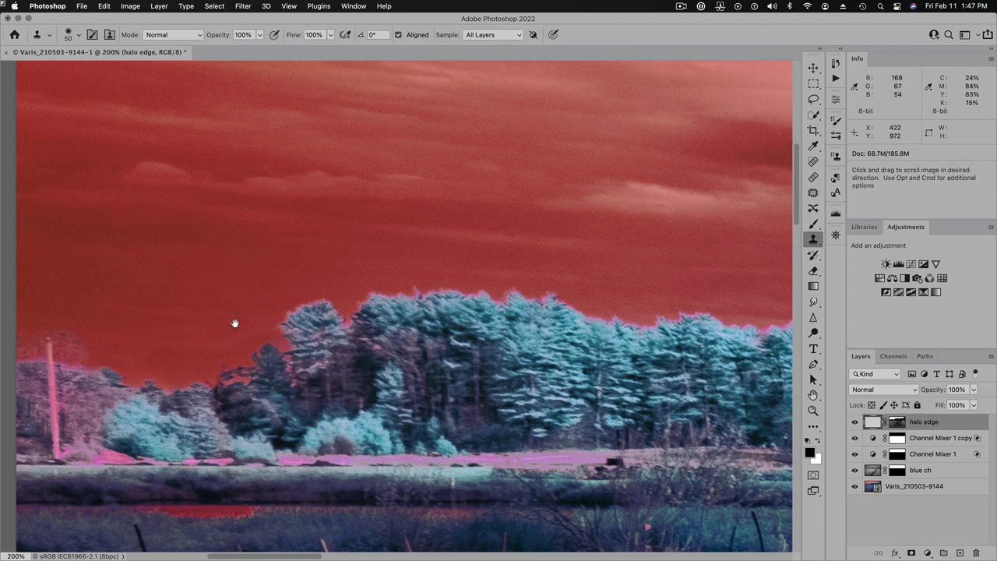
Clone sky over the pink halo along the tree tops, tall pines and above the pole.
scroll(230, 324, right, 3)
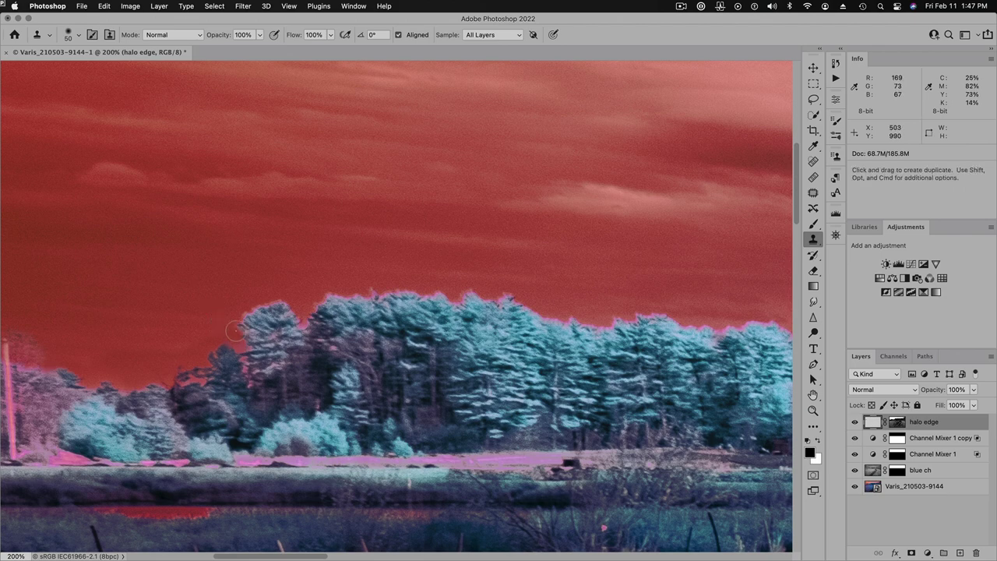
mouse_move(235, 332)
mouse_down()
mouse_move(243, 307)
mouse_move(299, 314)
mouse_move(308, 326)
mouse_move(279, 311)
mouse_up()
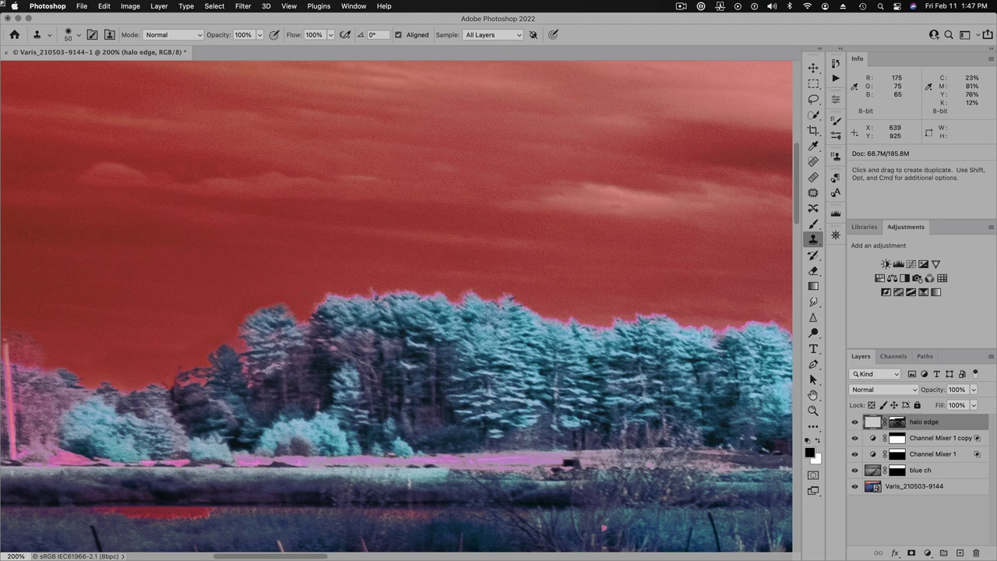
mouse_move(304, 324)
mouse_down()
mouse_move(347, 300)
mouse_move(432, 295)
mouse_move(596, 323)
mouse_move(747, 331)
mouse_up()
mouse_move(459, 388)
mouse_down()
mouse_move(401, 390)
mouse_move(335, 420)
mouse_up()
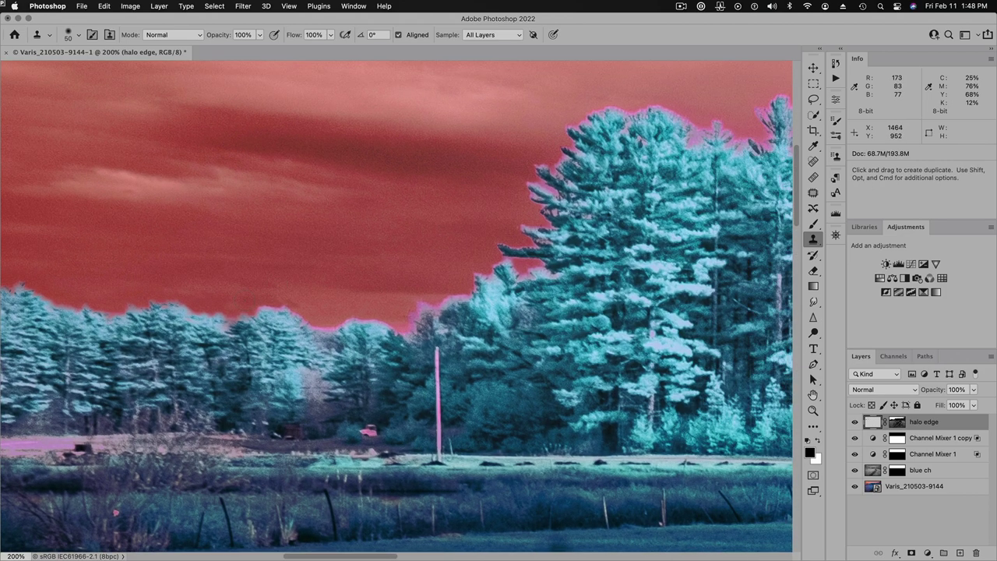
mouse_move(261, 308)
mouse_down()
mouse_move(325, 323)
mouse_move(322, 300)
mouse_up()
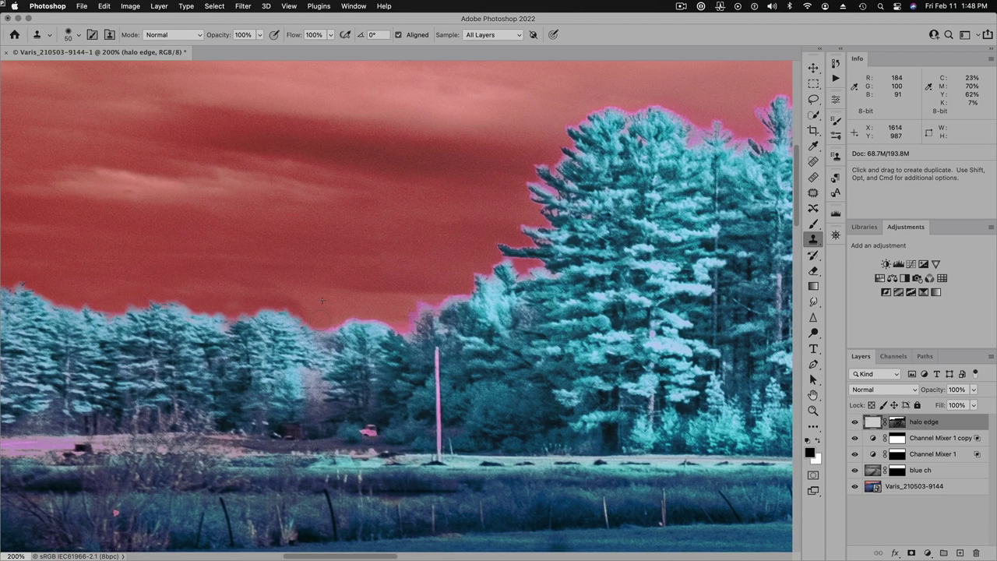
mouse_move(401, 303)
mouse_down()
mouse_move(425, 313)
mouse_move(503, 261)
mouse_move(549, 273)
mouse_up()
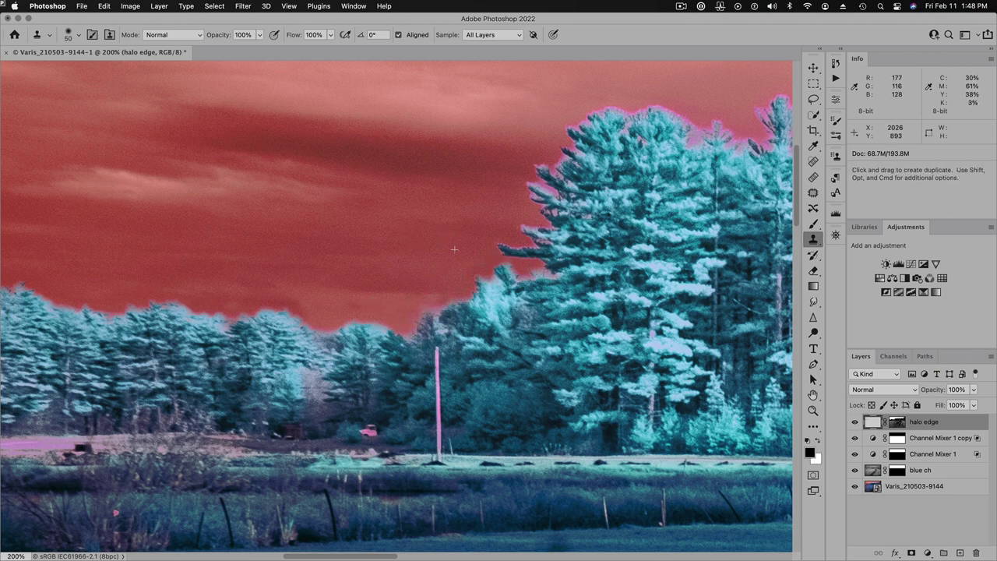
mouse_move(538, 235)
mouse_down()
mouse_move(555, 195)
mouse_move(540, 184)
mouse_move(560, 162)
mouse_up()
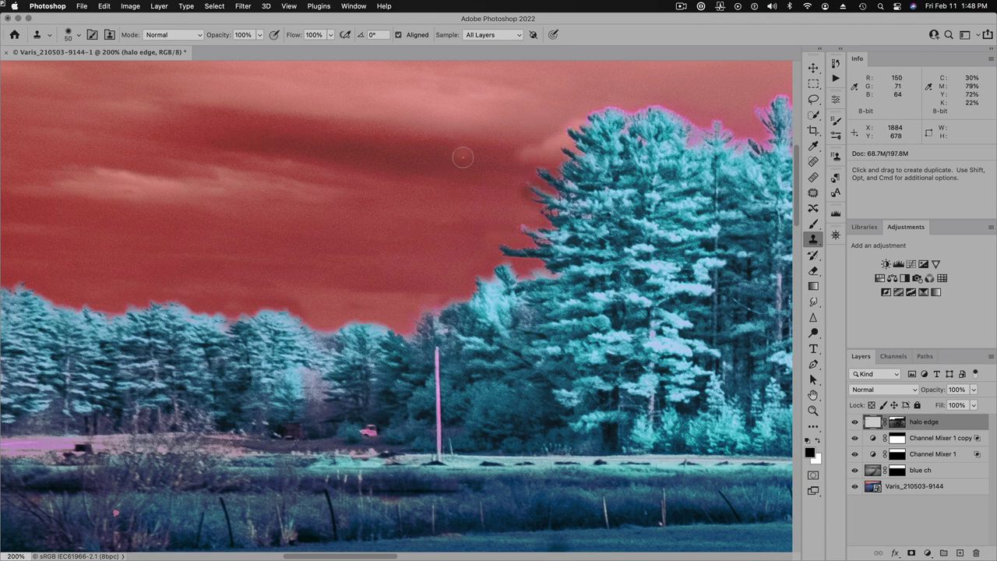
drag(465, 156, 359, 312)
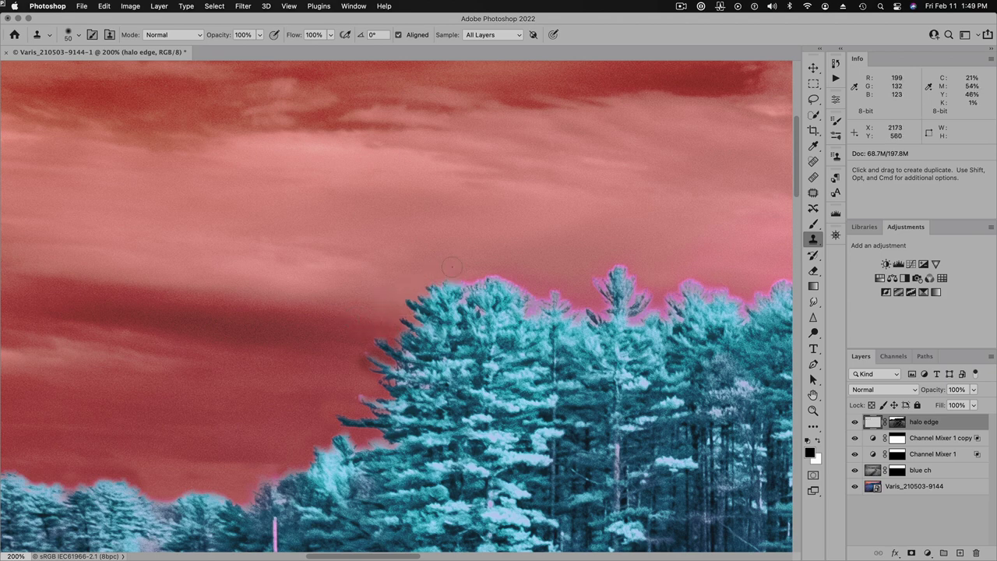
mouse_move(452, 267)
mouse_down()
mouse_move(473, 283)
mouse_move(561, 306)
mouse_up()
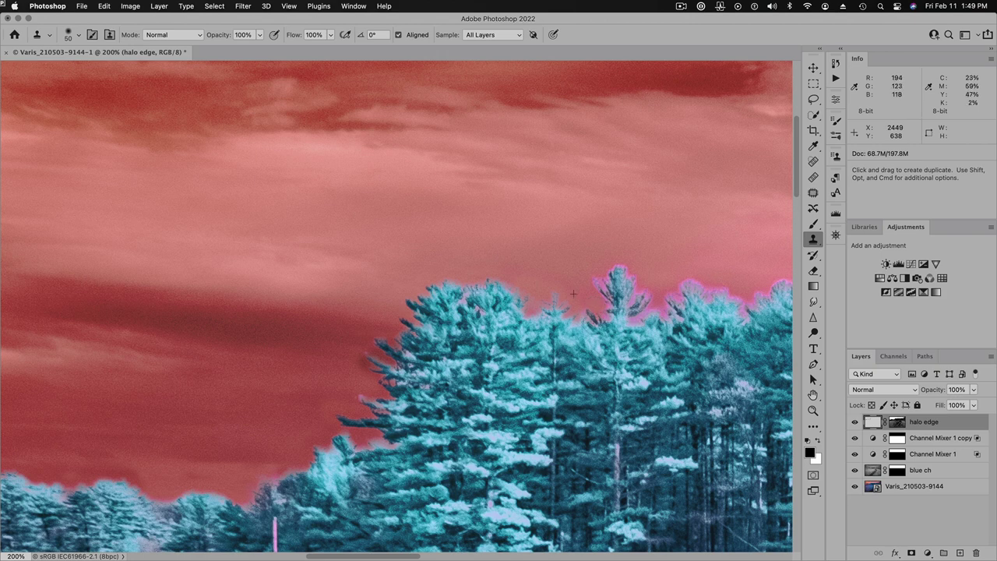
Resample near the tree tops and clone away the halo on the right tree tops.
alt+click(639, 276)
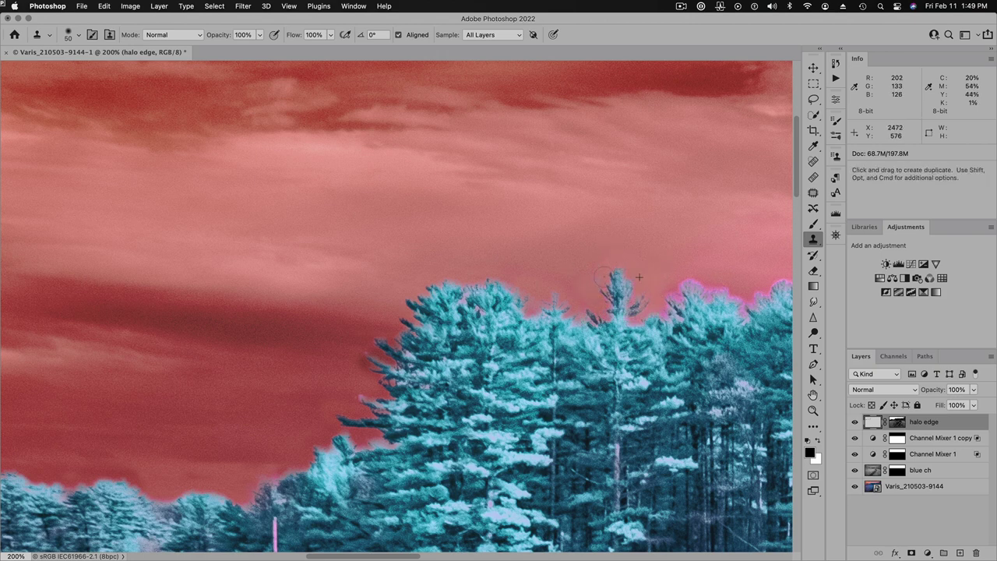
mouse_move(676, 286)
mouse_down()
mouse_move(732, 287)
mouse_move(128, 294)
mouse_up()
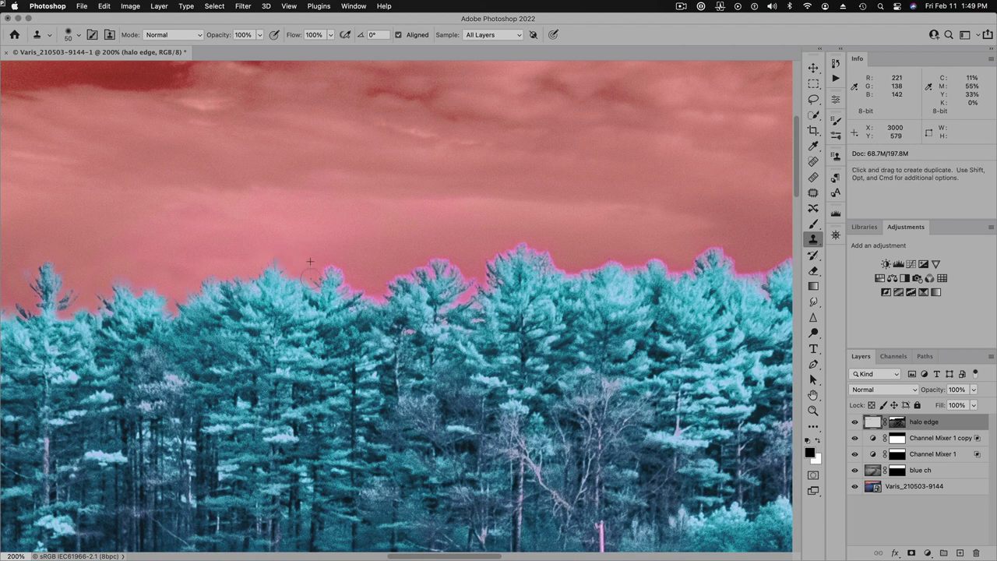
mouse_move(311, 262)
mouse_down()
mouse_move(356, 263)
mouse_move(347, 273)
mouse_move(368, 267)
mouse_move(357, 280)
mouse_move(396, 254)
mouse_up()
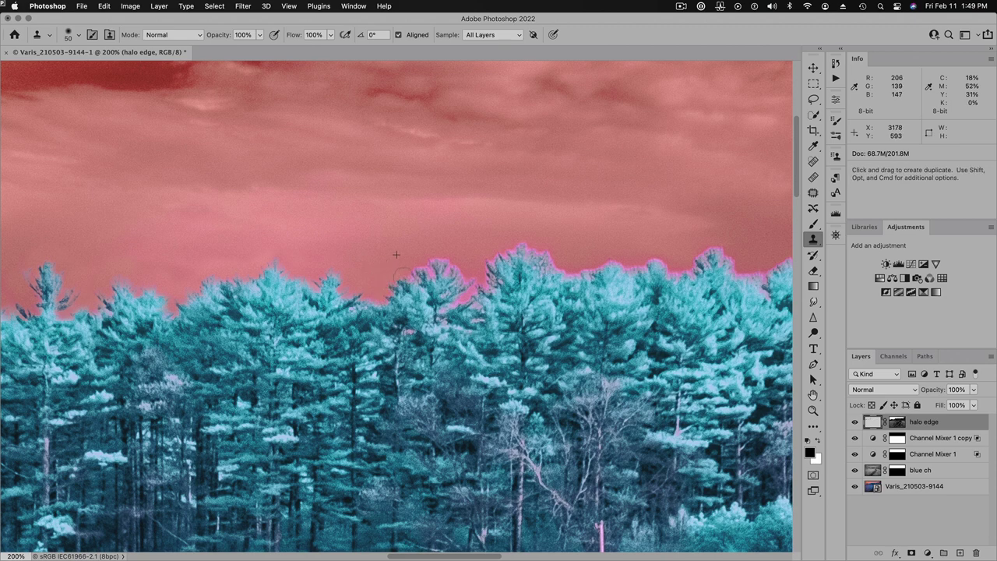
alt+click(403, 250)
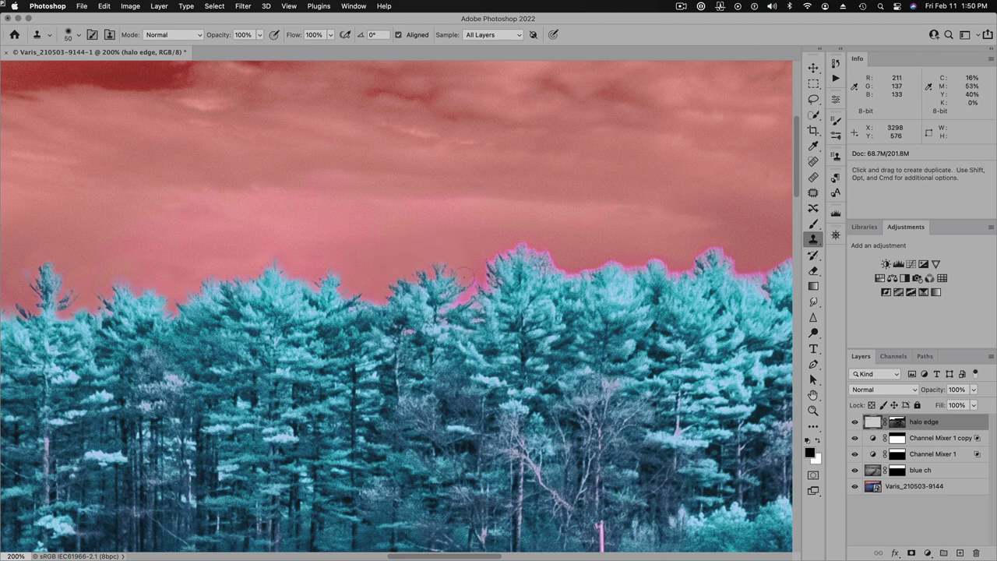
drag(447, 268, 463, 253)
drag(578, 250, 572, 263)
Clone over the remaining pink halo along the tree tops with foliage and sky tones.
scroll(525, 246, right, 5)
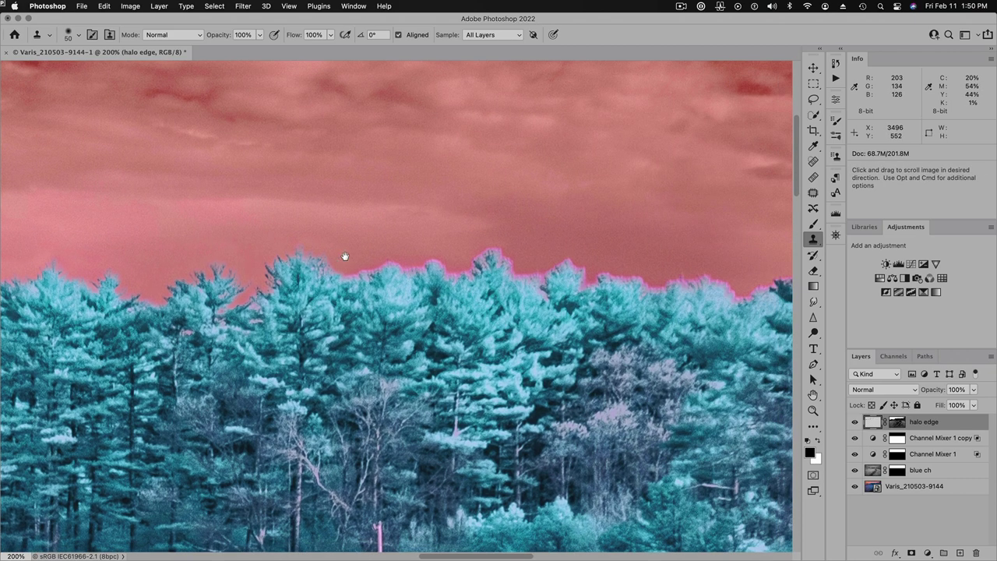
mouse_move(396, 265)
mouse_down()
mouse_move(540, 263)
mouse_move(715, 289)
mouse_move(326, 312)
mouse_up()
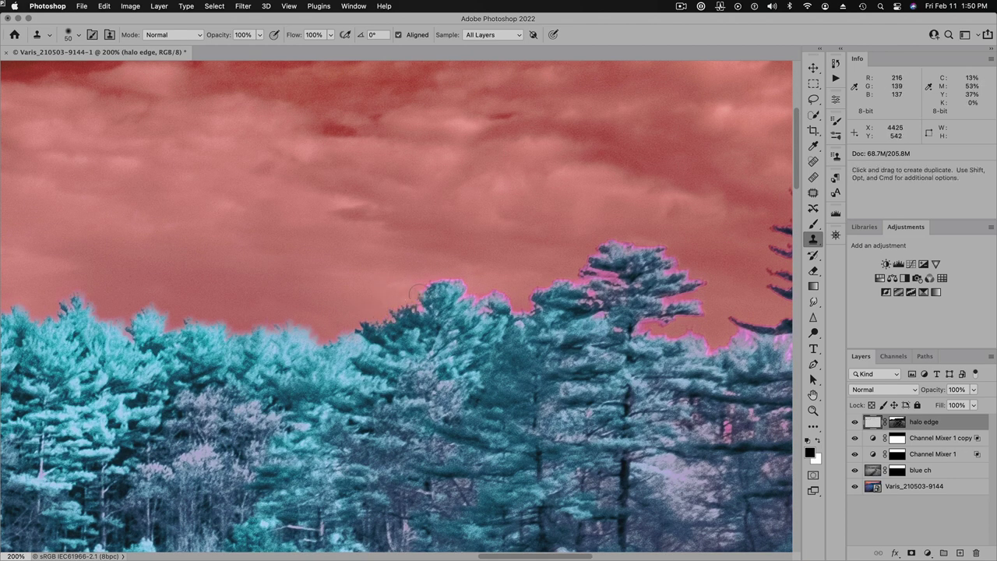
drag(456, 279, 481, 294)
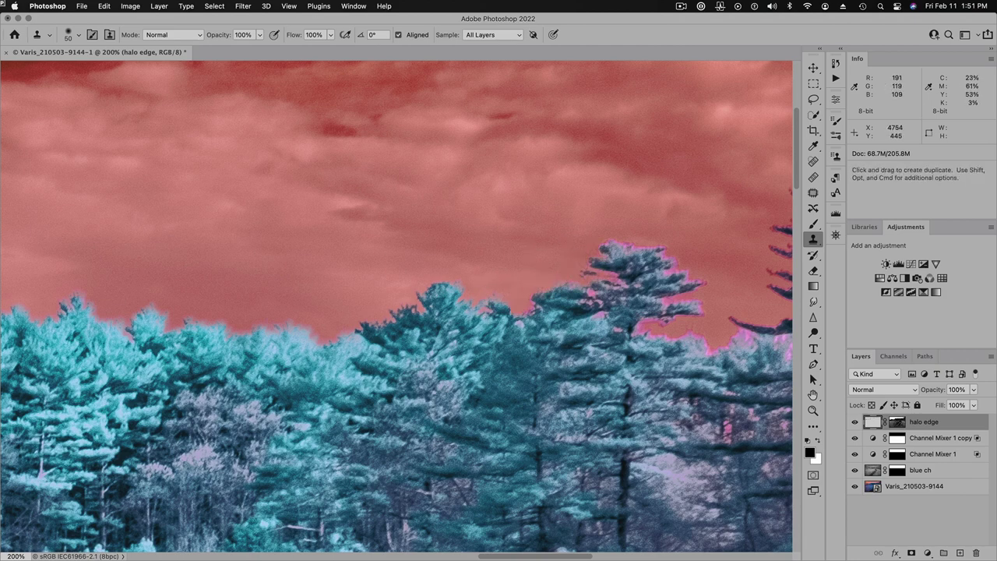
click(614, 246)
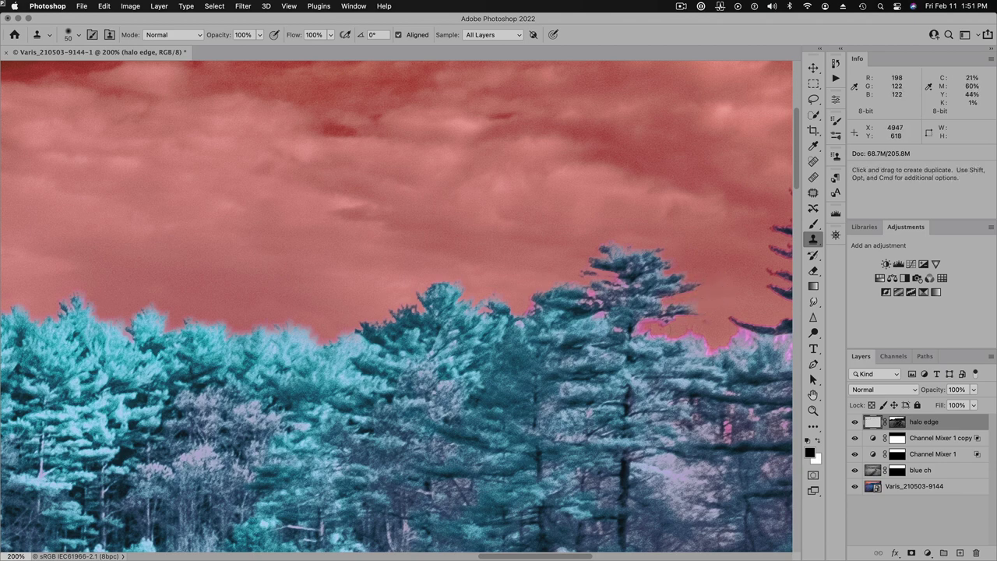
scroll(707, 273, down, 3)
drag(701, 306, 736, 308)
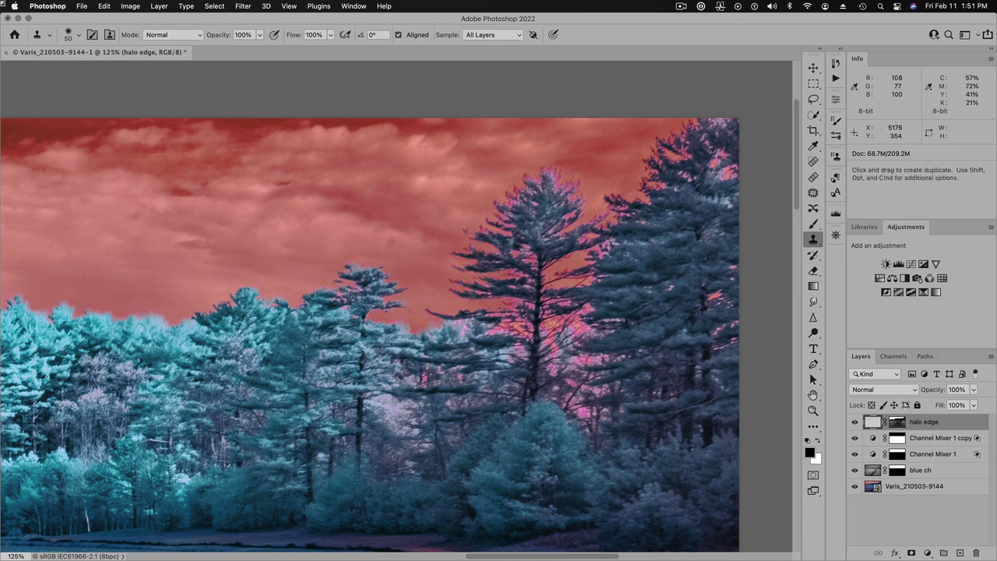
Clone orange sky over pink fringes on the right tree and central trunk, resampling the sky.
scroll(447, 225, right, 5)
scroll(447, 225, up, 3)
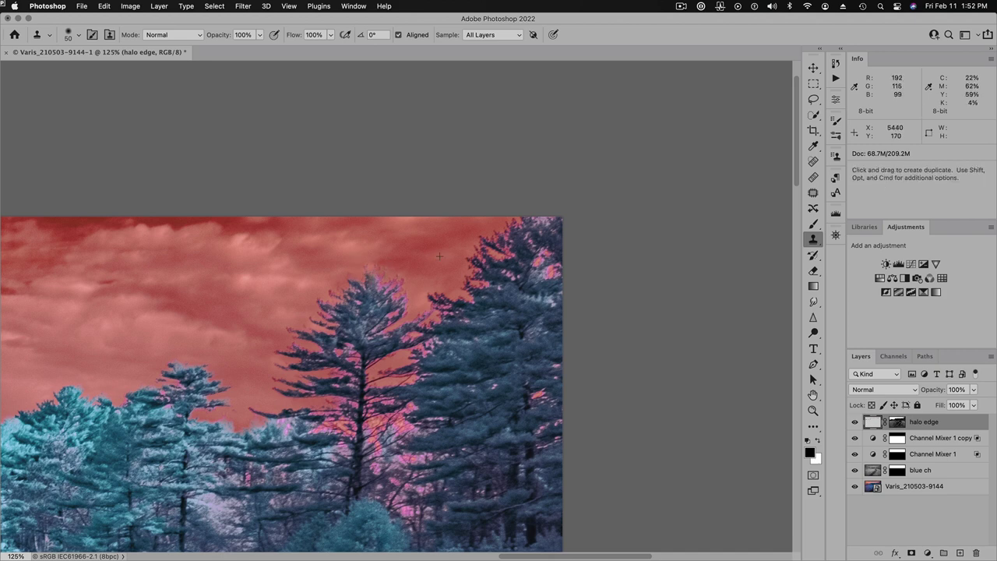
scroll(366, 265, up, 4)
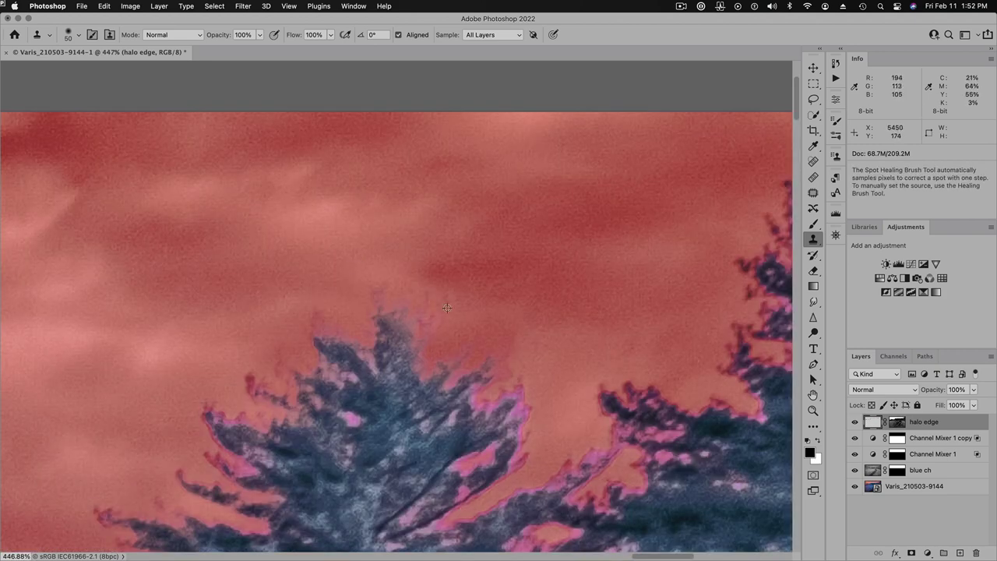
scroll(479, 296, down, 2)
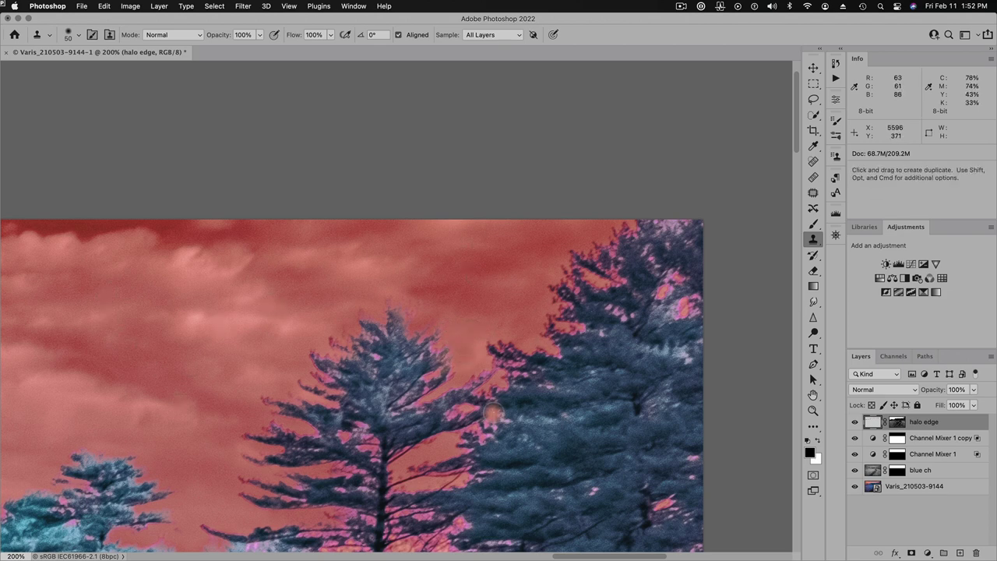
mouse_move(493, 413)
mouse_down()
mouse_move(473, 429)
mouse_move(499, 366)
mouse_move(550, 342)
mouse_move(569, 316)
mouse_up()
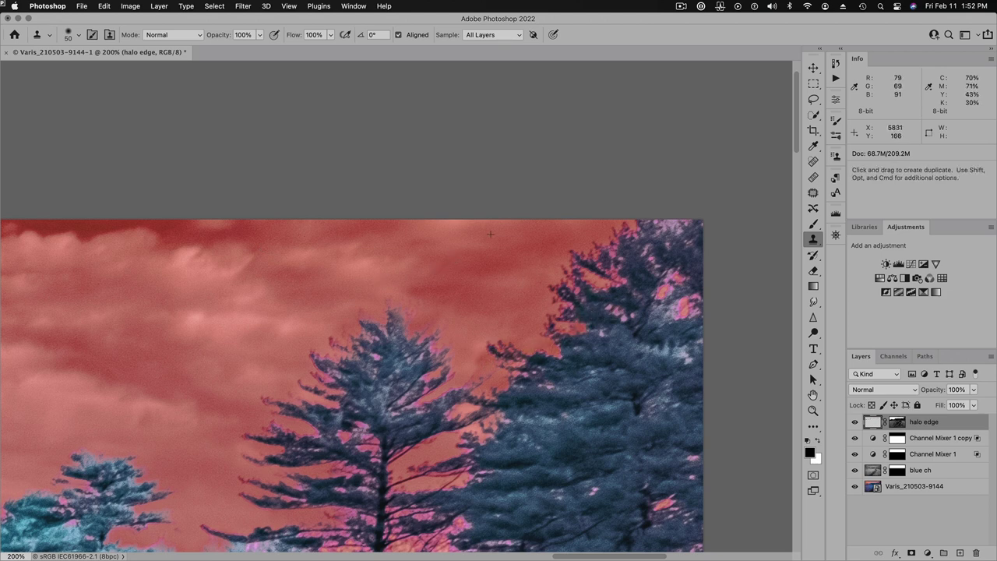
mouse_move(668, 277)
mouse_down()
mouse_move(684, 308)
mouse_move(672, 316)
mouse_up()
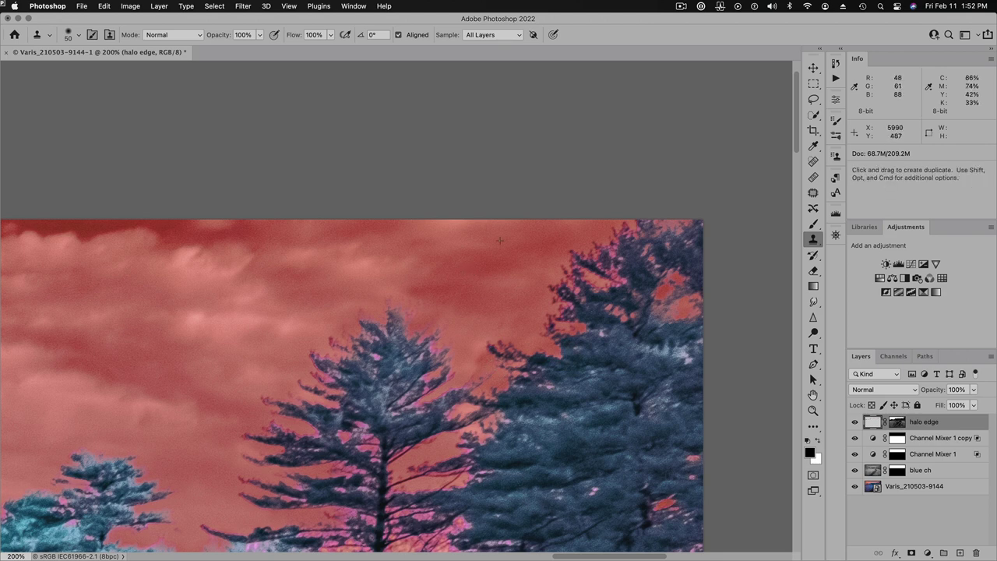
scroll(503, 350, down, 5)
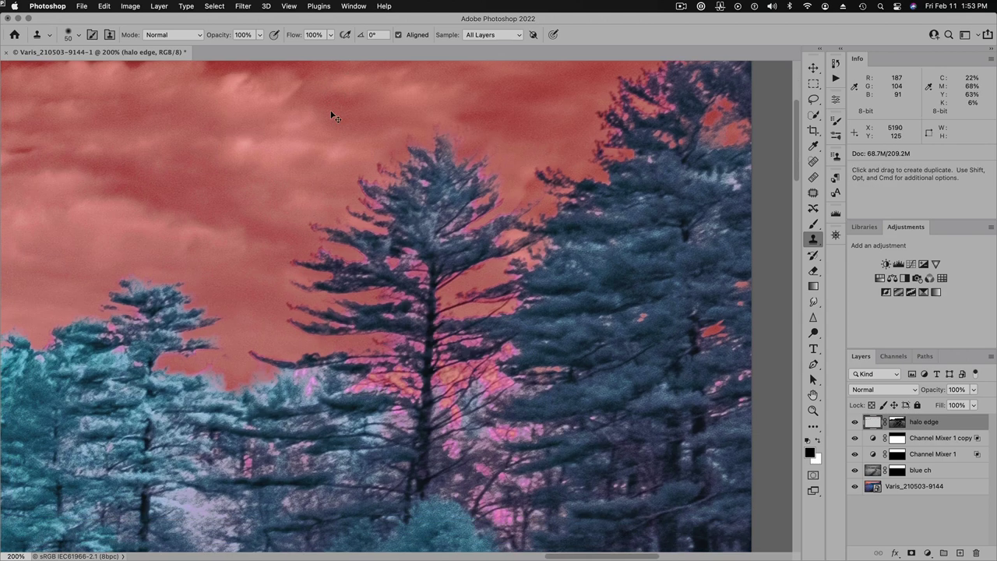
mouse_move(363, 389)
mouse_down()
mouse_move(405, 384)
mouse_move(457, 347)
mouse_move(456, 433)
mouse_move(472, 446)
mouse_move(489, 366)
mouse_move(485, 436)
mouse_move(402, 409)
mouse_move(510, 221)
mouse_up()
alt+click(400, 173)
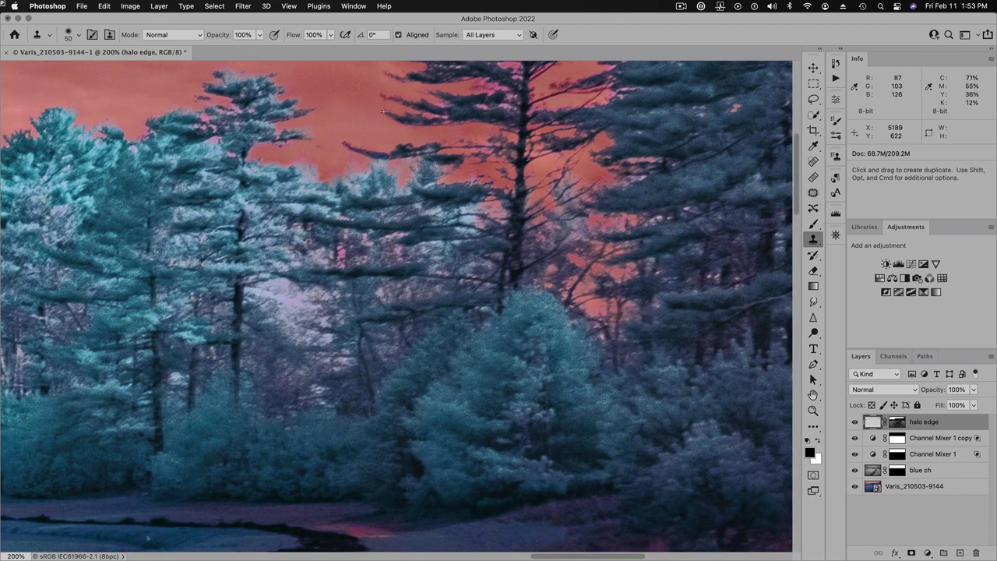
scroll(343, 243, up, 10)
scroll(343, 243, left, 5)
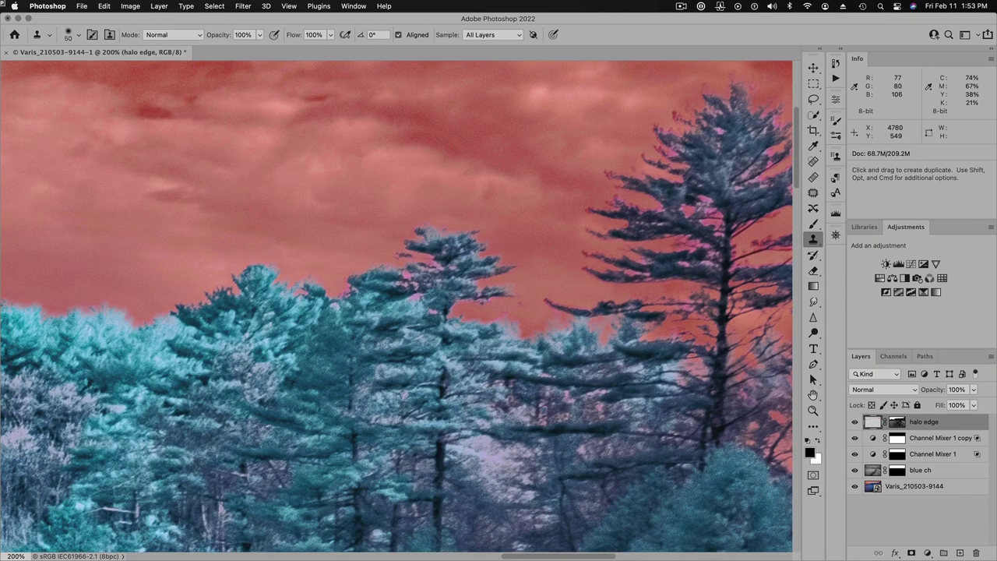
key(super+minus)
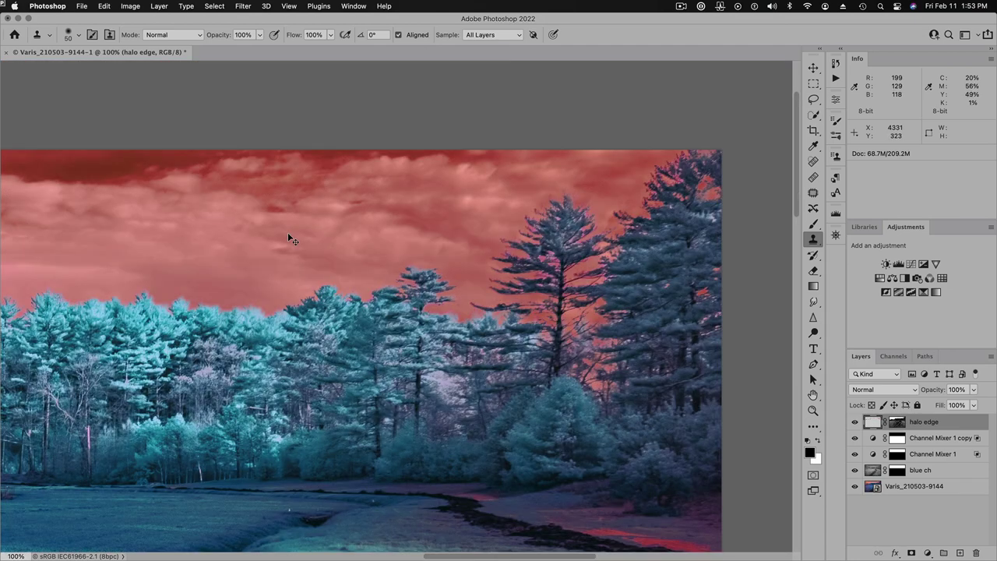
key(super+minus)
key(space)
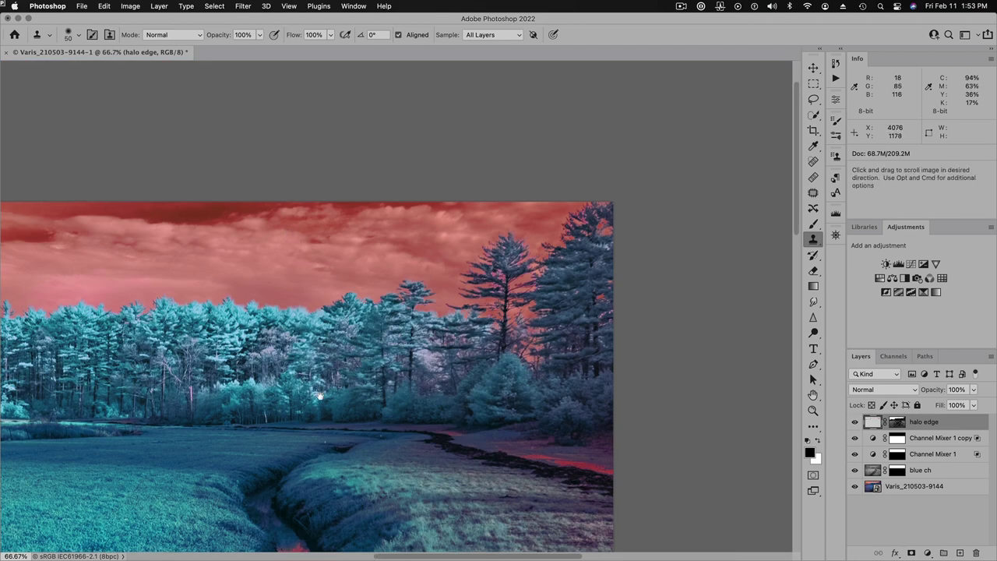
mouse_move(319, 395)
mouse_down()
mouse_move(483, 296)
mouse_move(509, 262)
mouse_move(510, 226)
mouse_move(507, 253)
mouse_up()
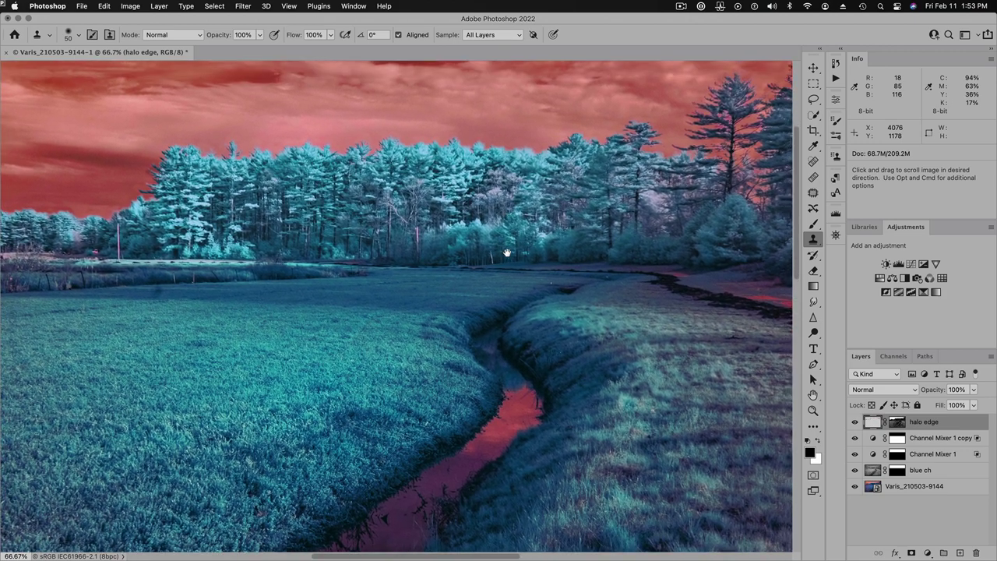
click(856, 422)
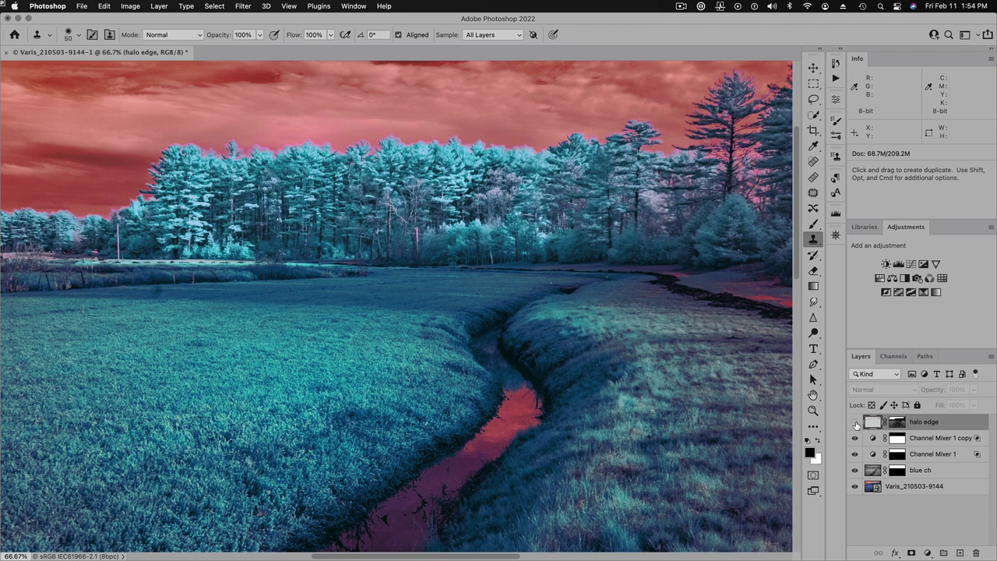
click(855, 423)
click(856, 422)
click(856, 423)
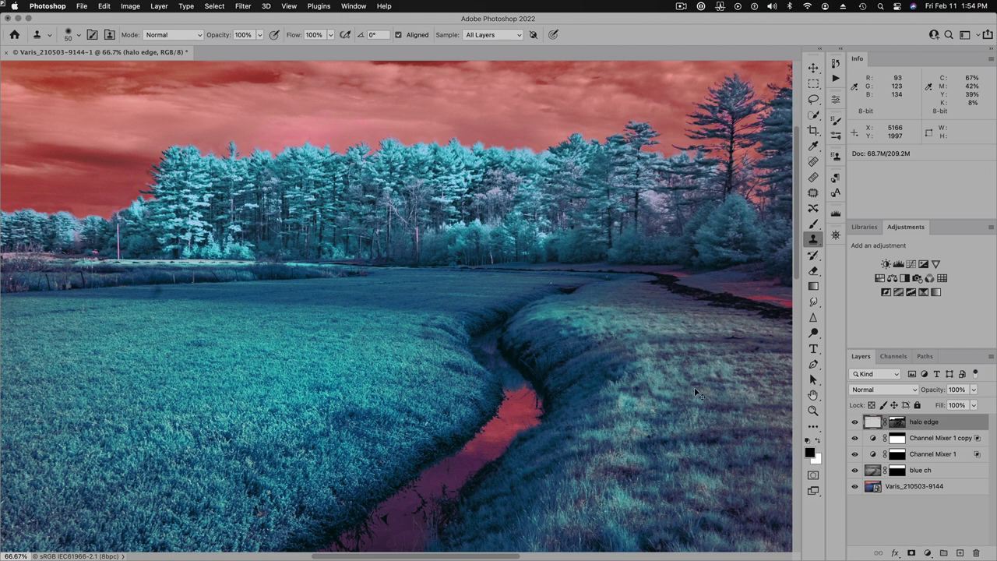
key(super+minus)
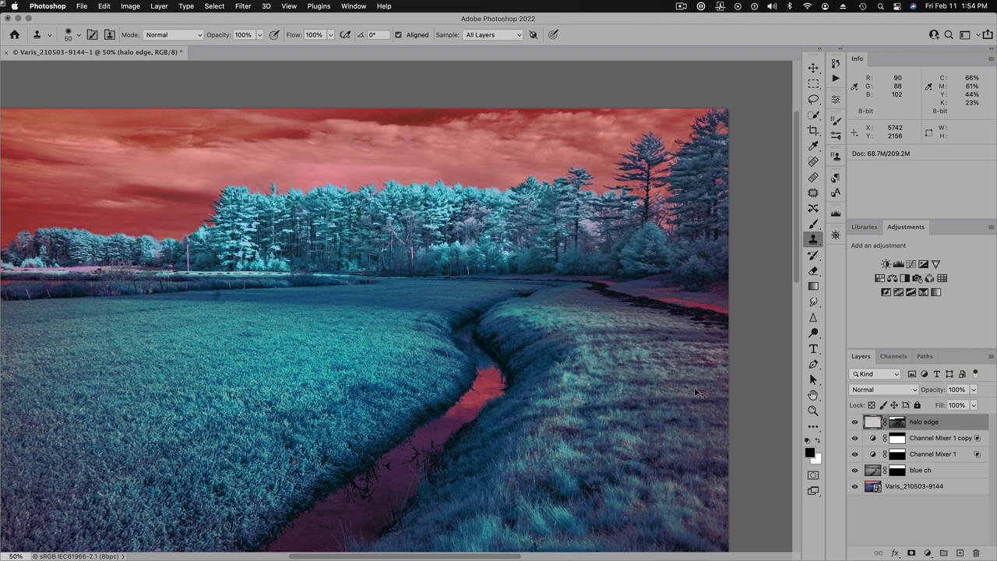
double_click(814, 396)
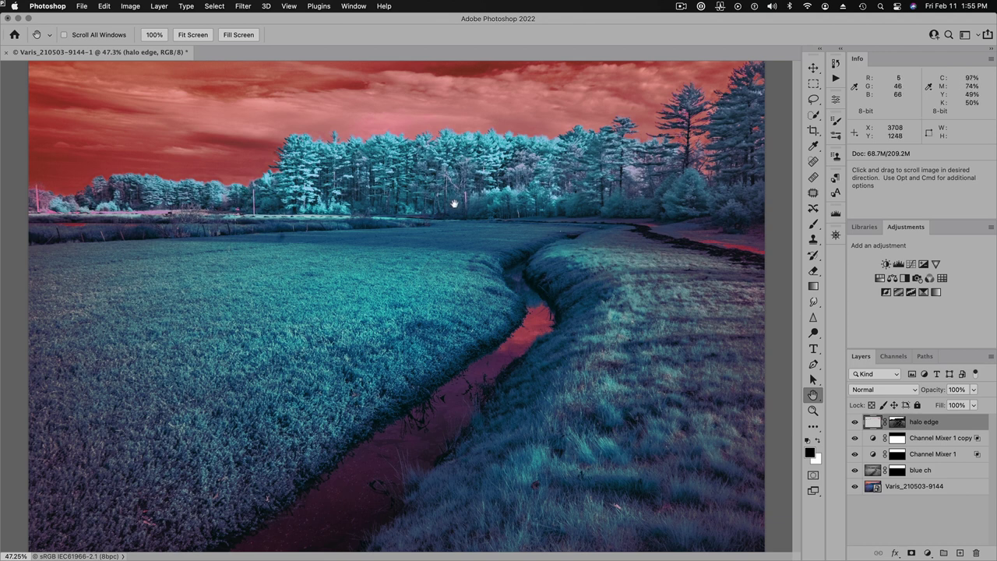
Add a Threshold adjustment layer at level 9 and zoom in on the black specks.
click(912, 292)
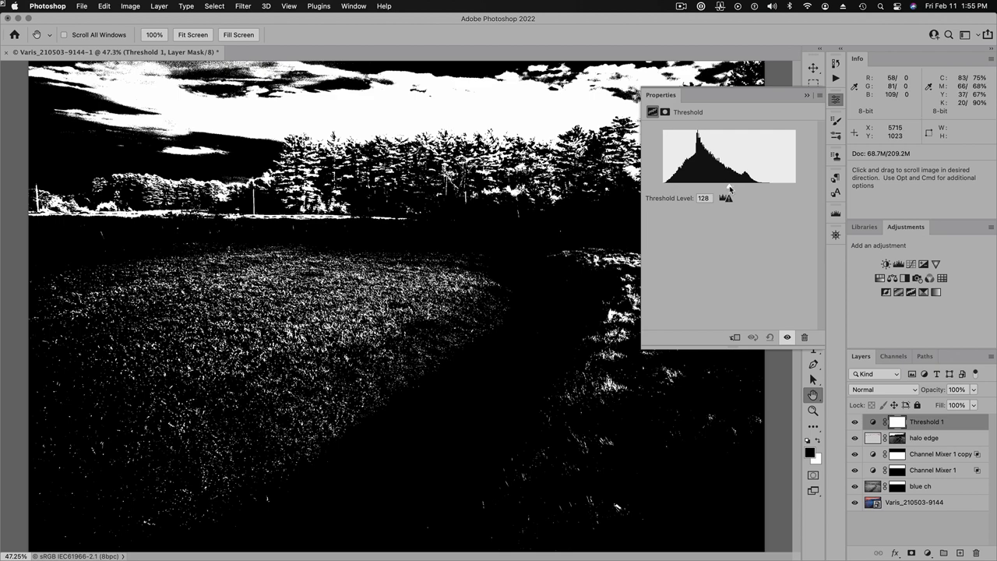
drag(730, 187, 666, 187)
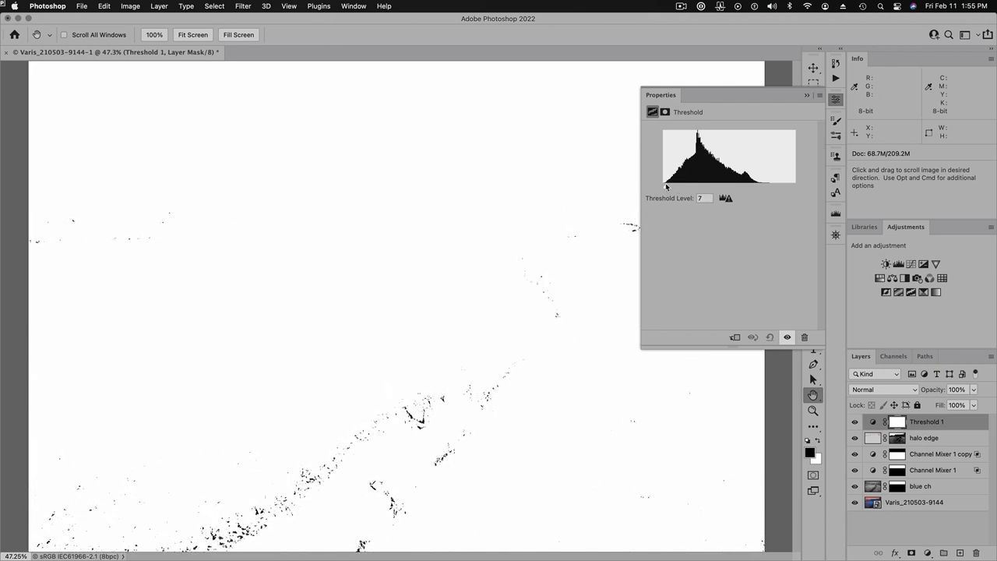
drag(666, 187, 666, 188)
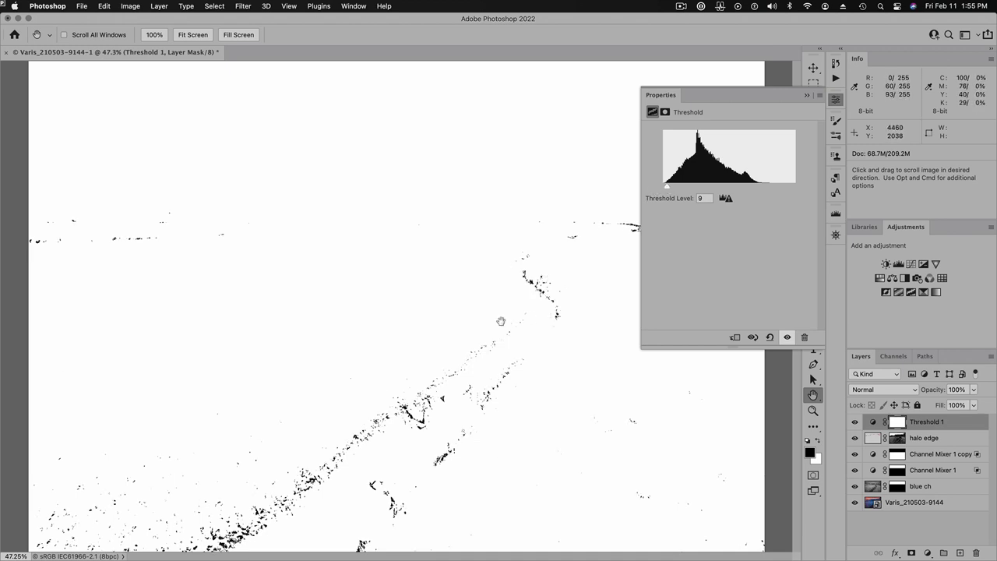
click(836, 100)
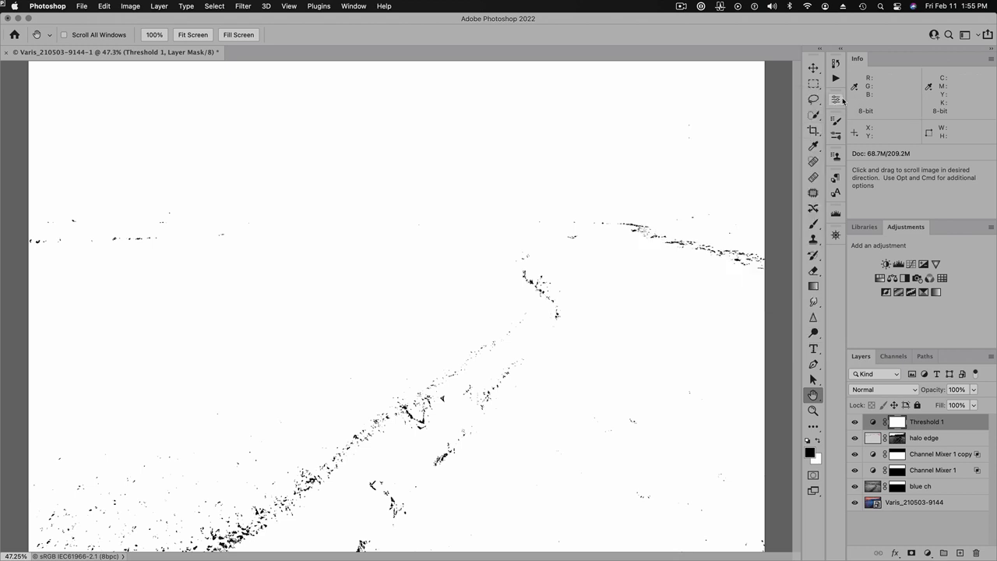
click(836, 101)
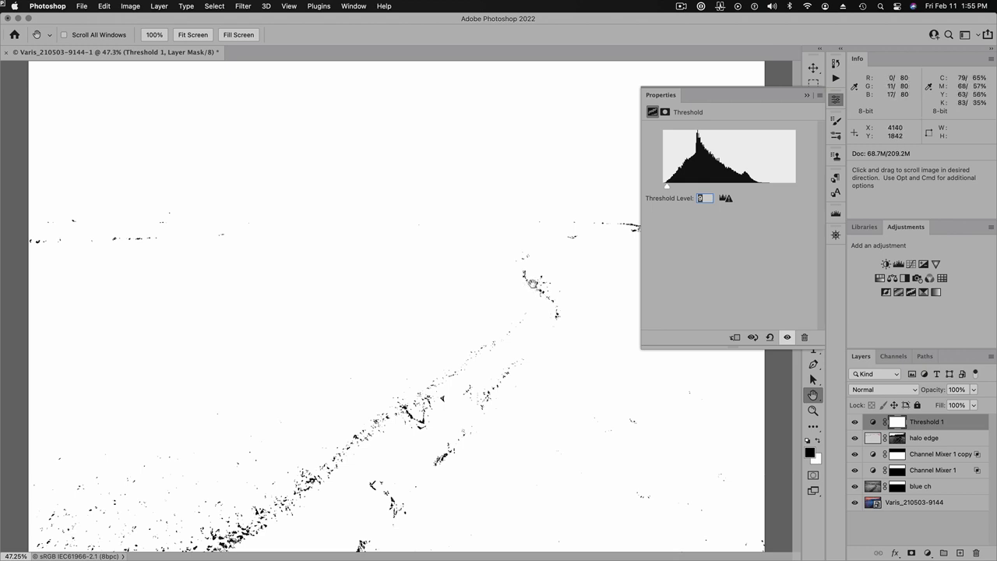
drag(532, 290, 632, 302)
drag(530, 275, 531, 326)
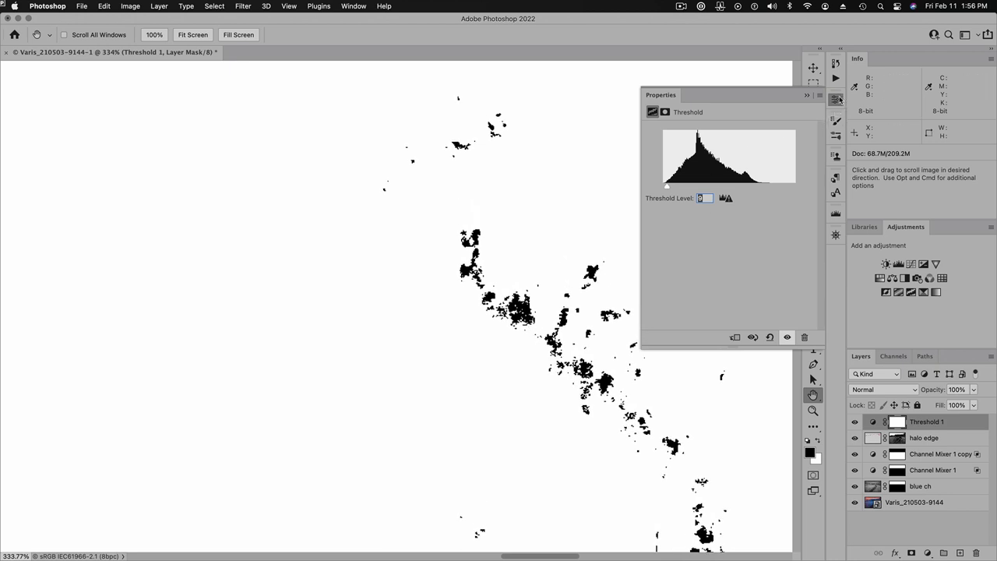
Place colour sampler #1 on the darkest black patch beside the stream.
click(839, 99)
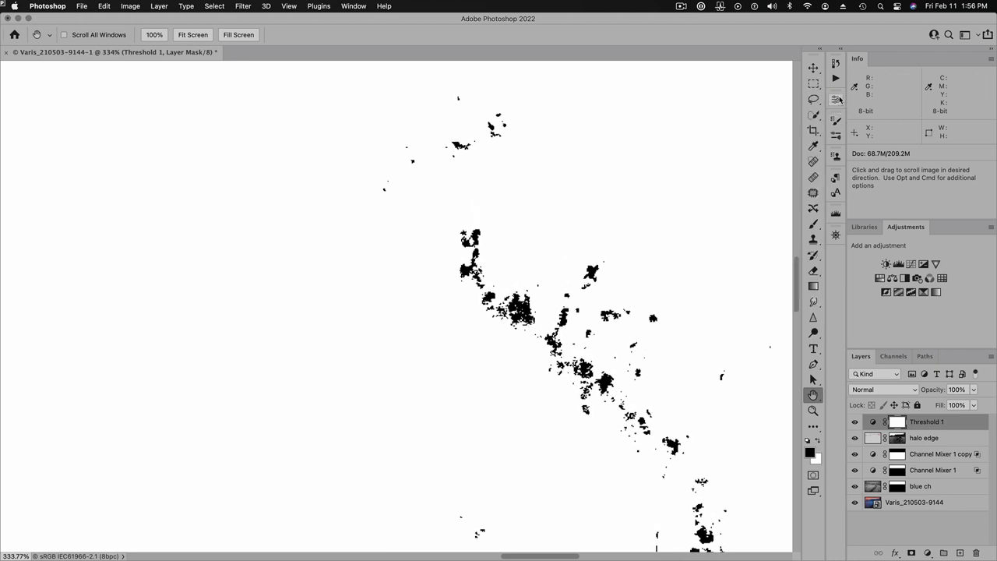
click(813, 146)
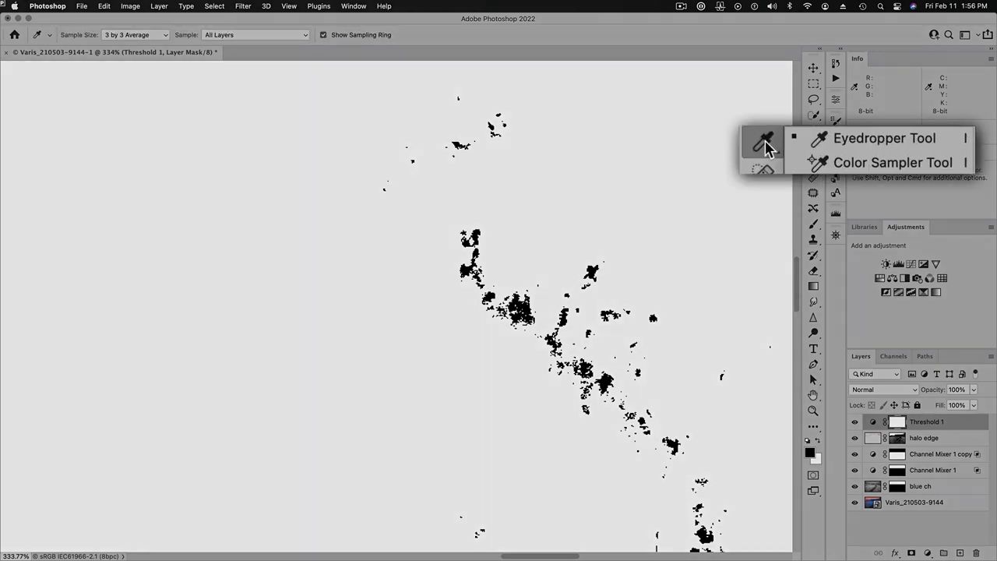
click(852, 164)
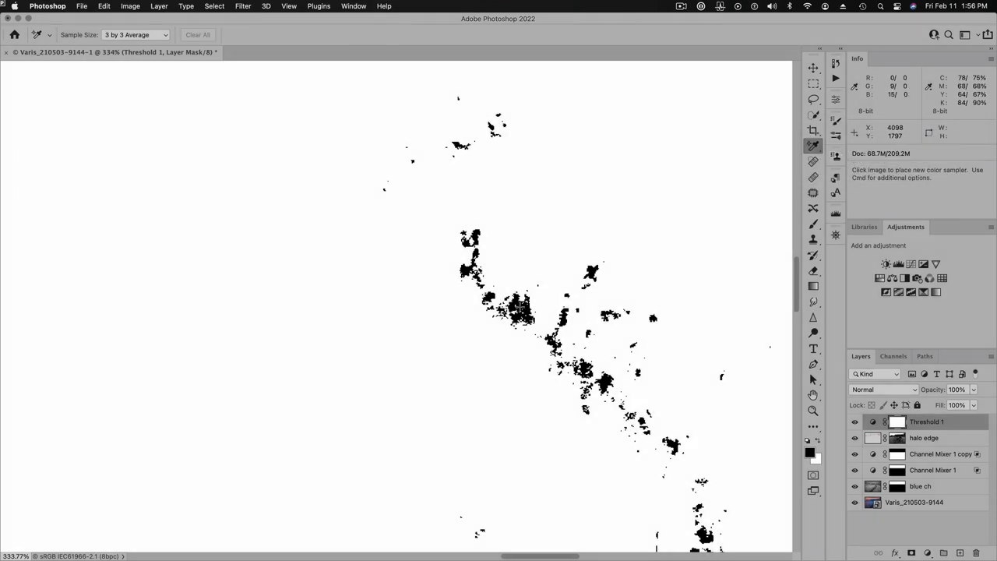
click(521, 308)
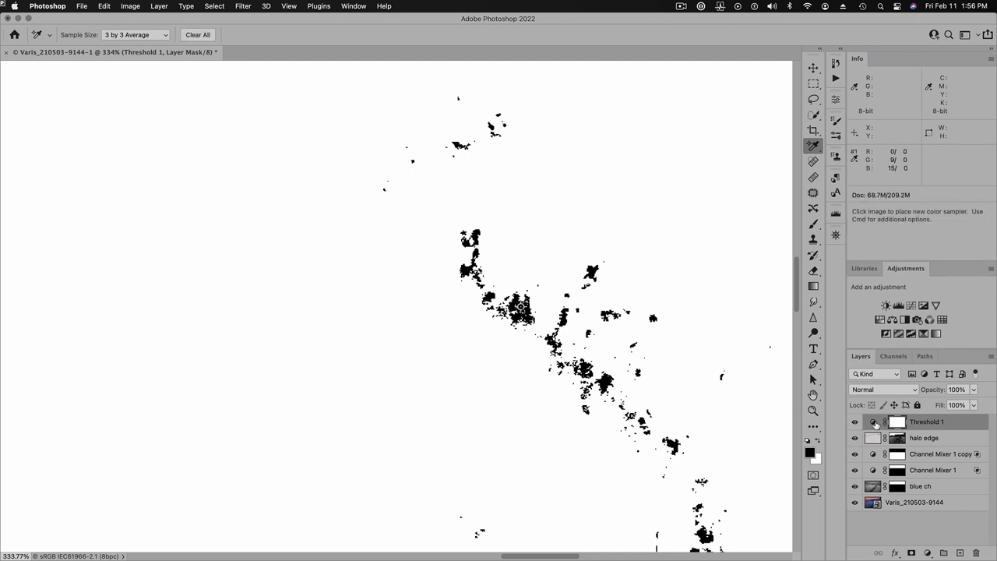
Toggle Threshold 1's visibility twice to check the sampled spot in colour.
click(855, 423)
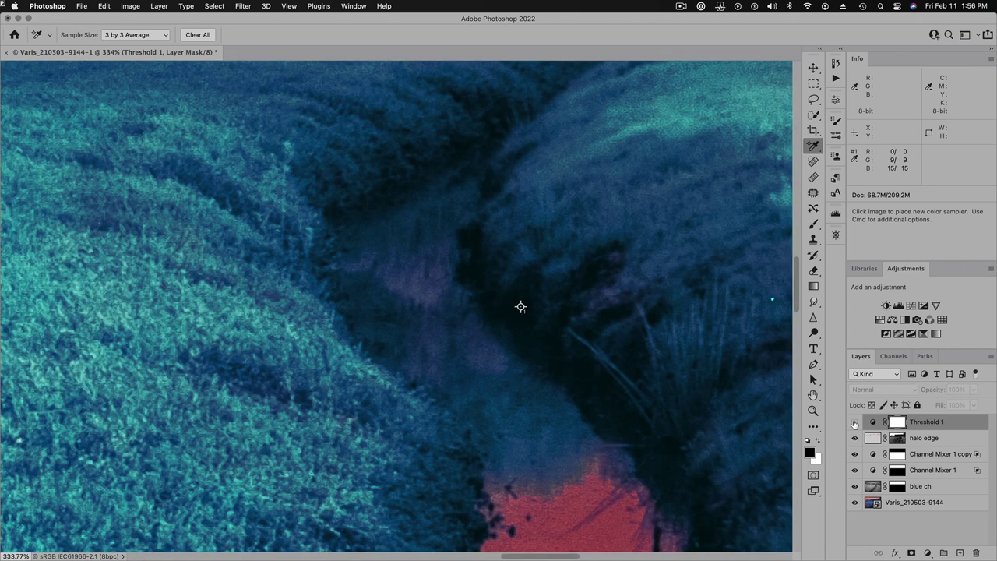
click(855, 423)
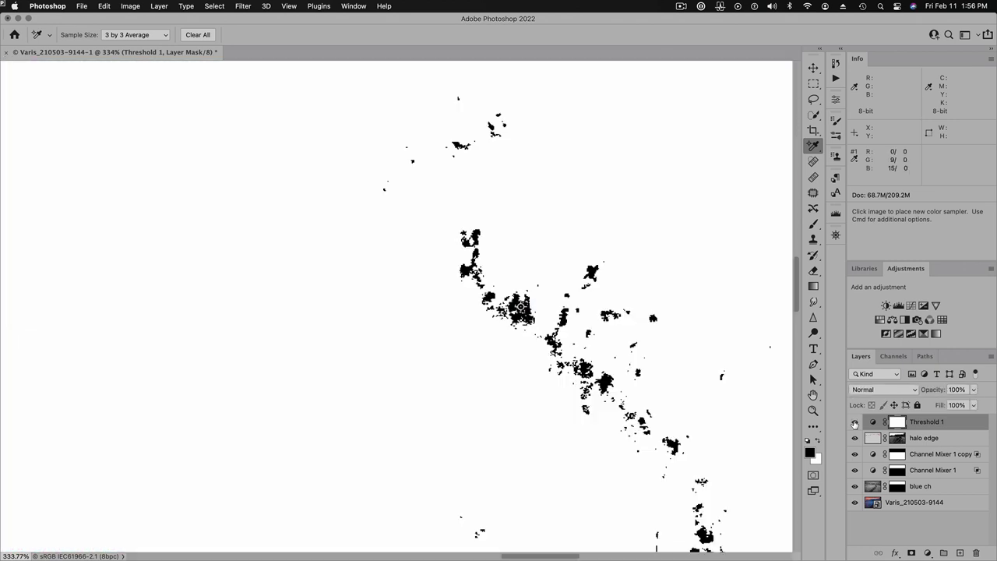
click(855, 424)
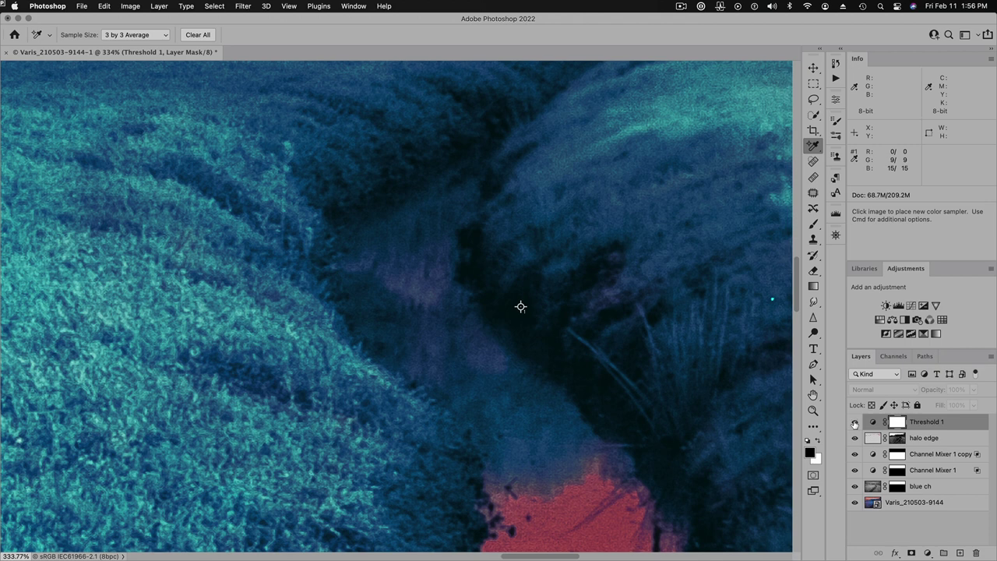
click(854, 423)
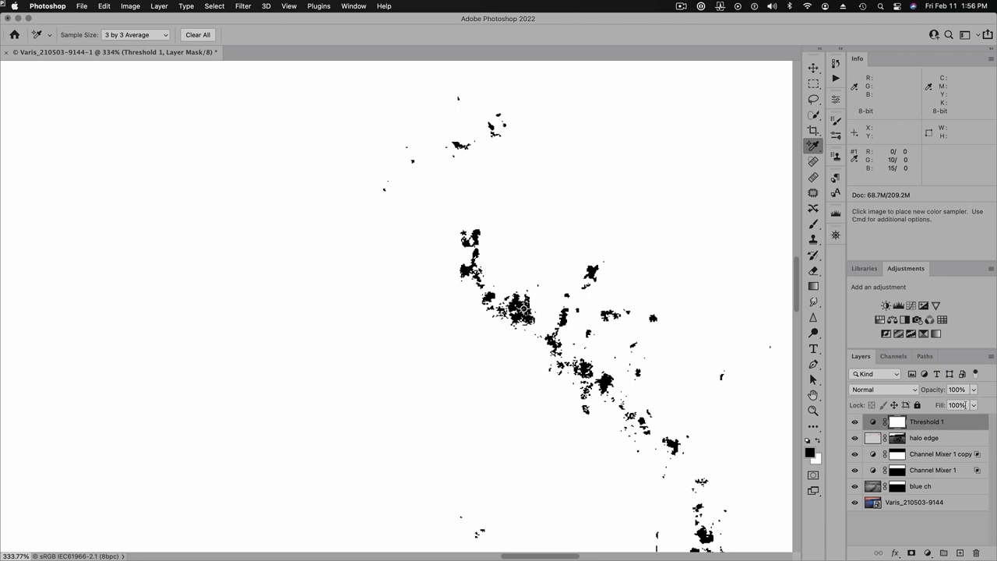
Set the Color Sampler sample size to 5 by 5 Average and hide the Threshold 1 layer.
click(144, 36)
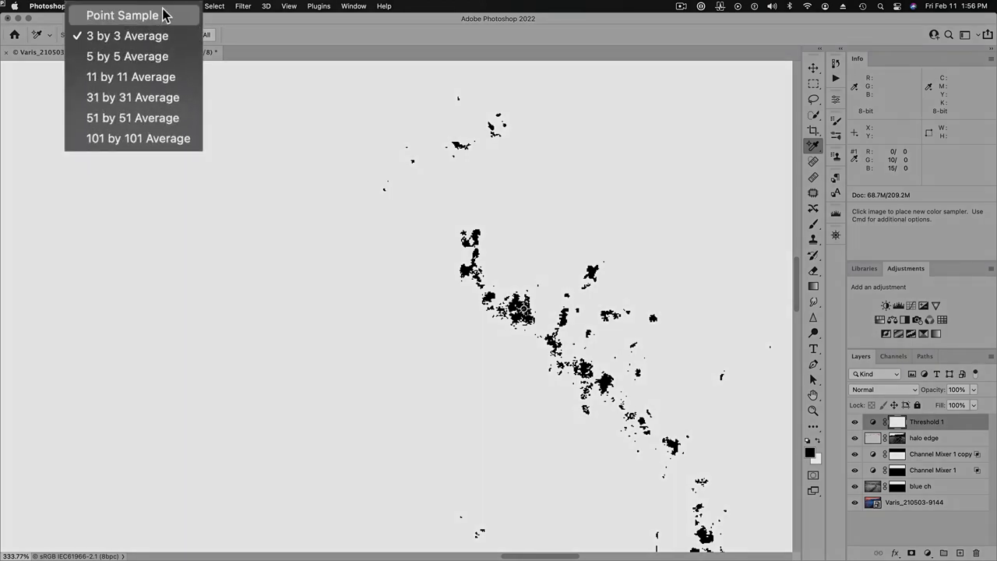
click(154, 60)
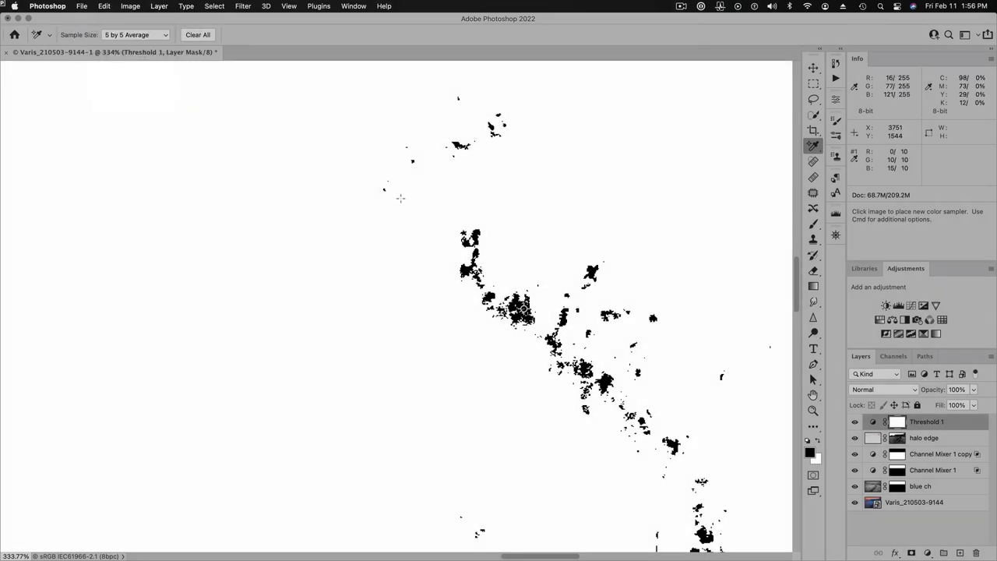
click(855, 423)
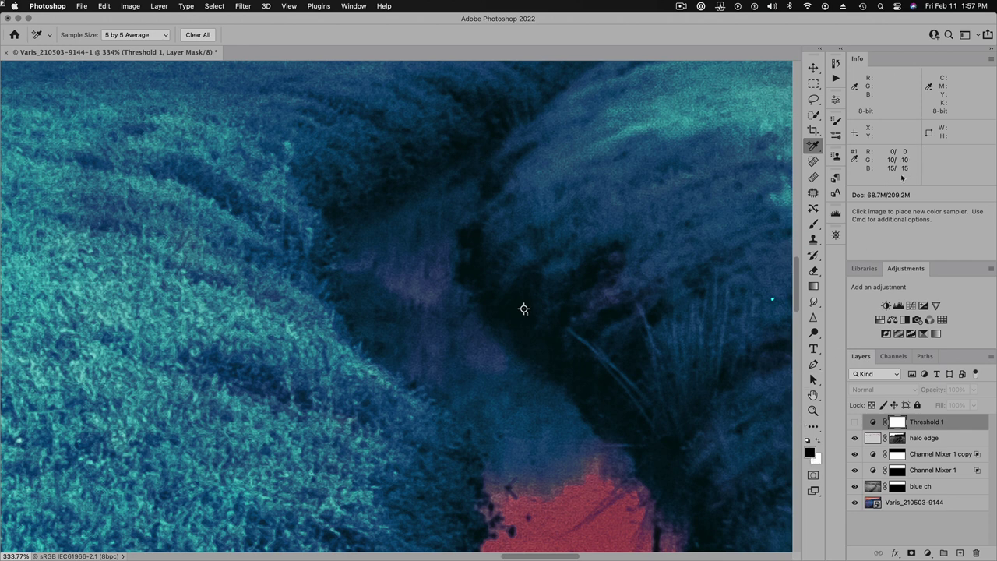
Fit the image, show Threshold 1 at level 210, and zoom into the remaining white streak.
double_click(813, 395)
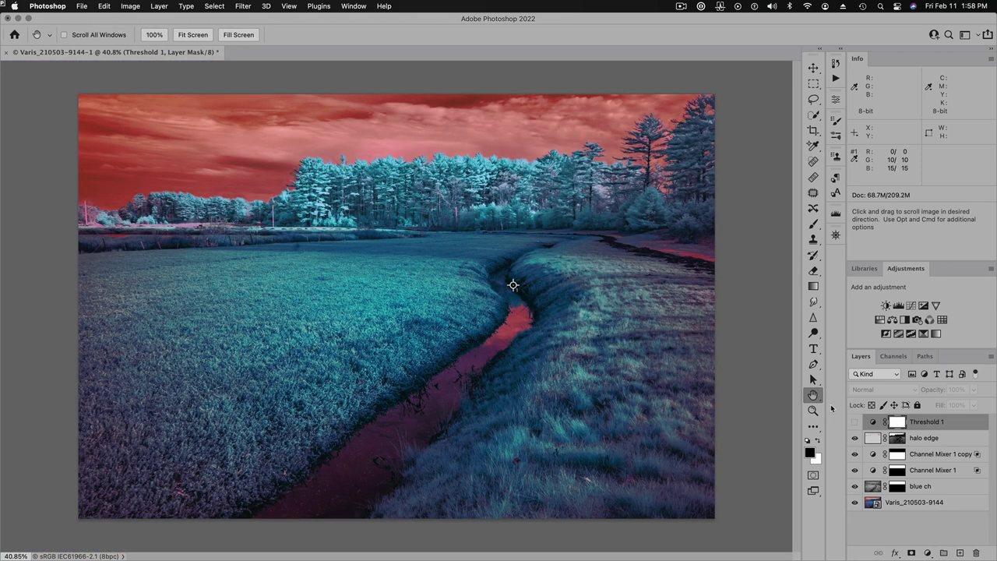
click(855, 421)
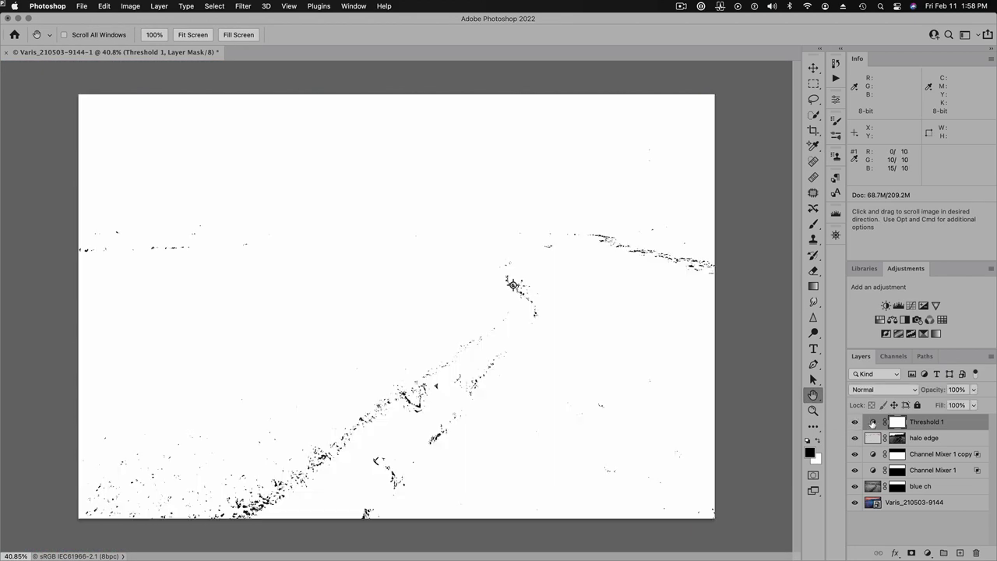
double_click(873, 421)
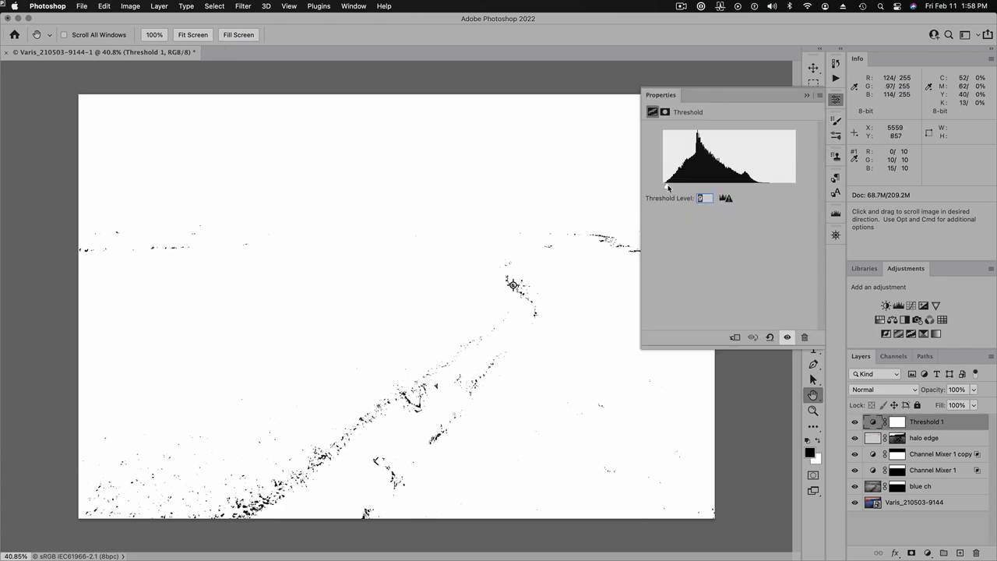
drag(672, 188, 772, 190)
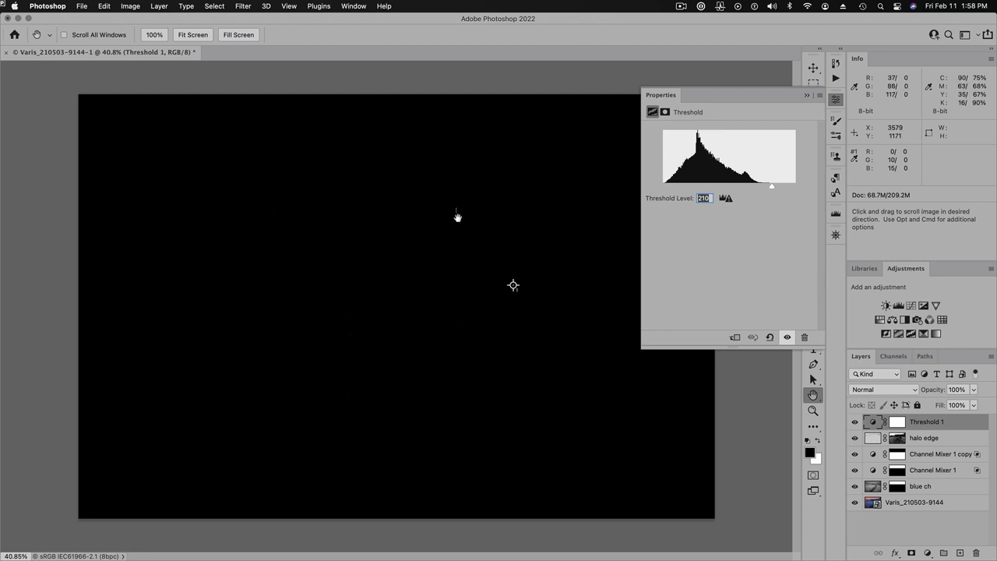
drag(457, 214, 485, 218)
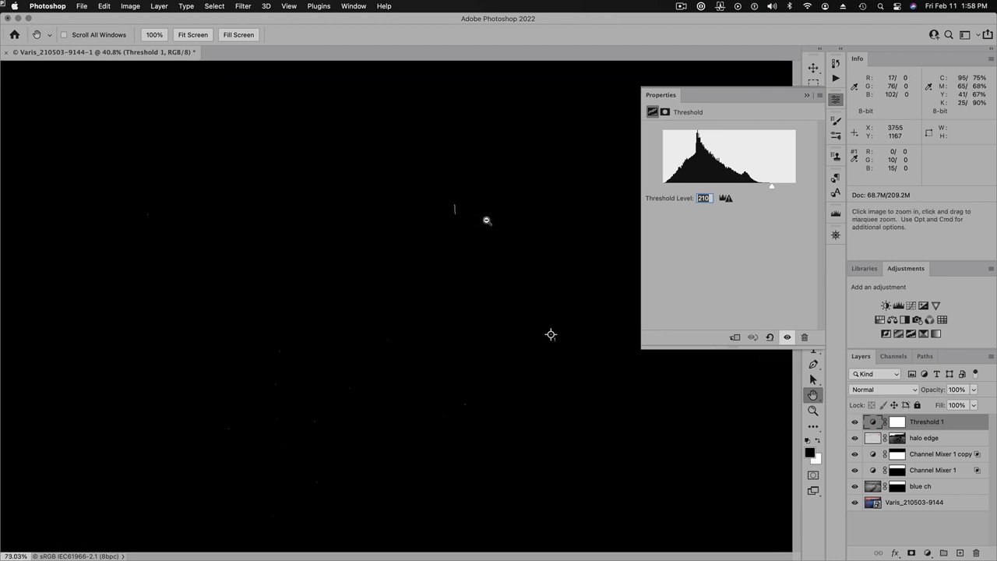
drag(544, 233, 603, 244)
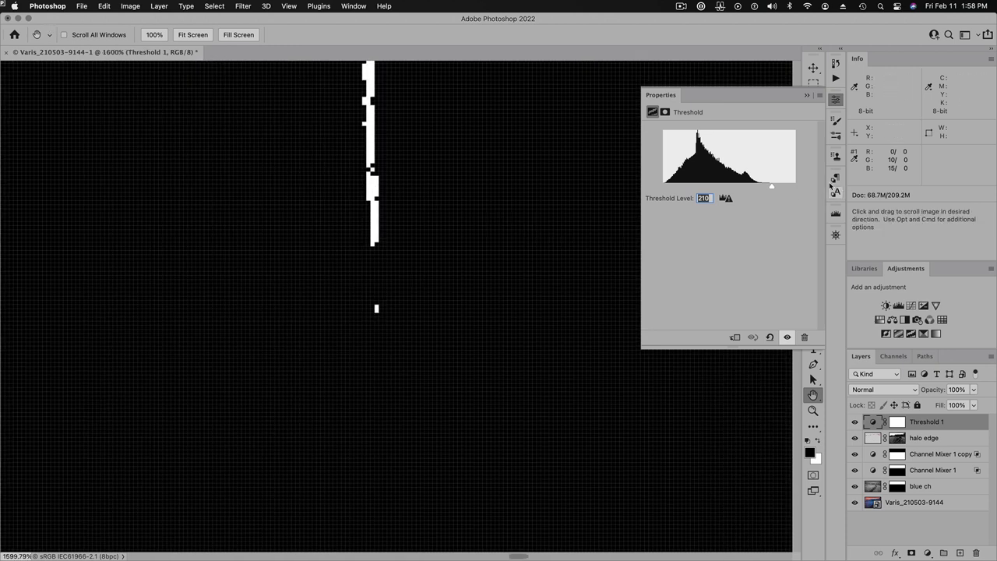
Place colour sampler #2 on the bright pink streak, then delete the Threshold 1 layer.
click(835, 99)
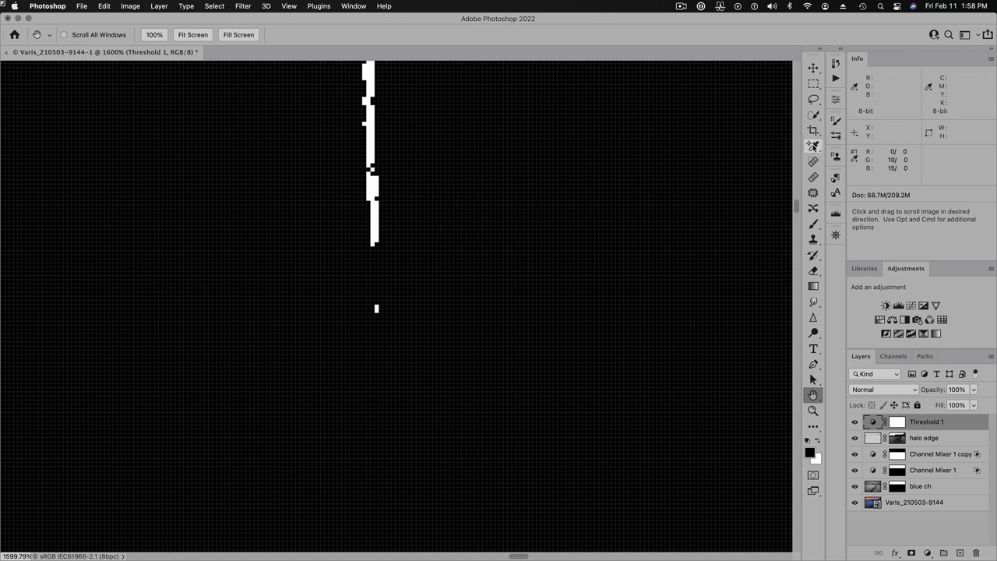
click(813, 146)
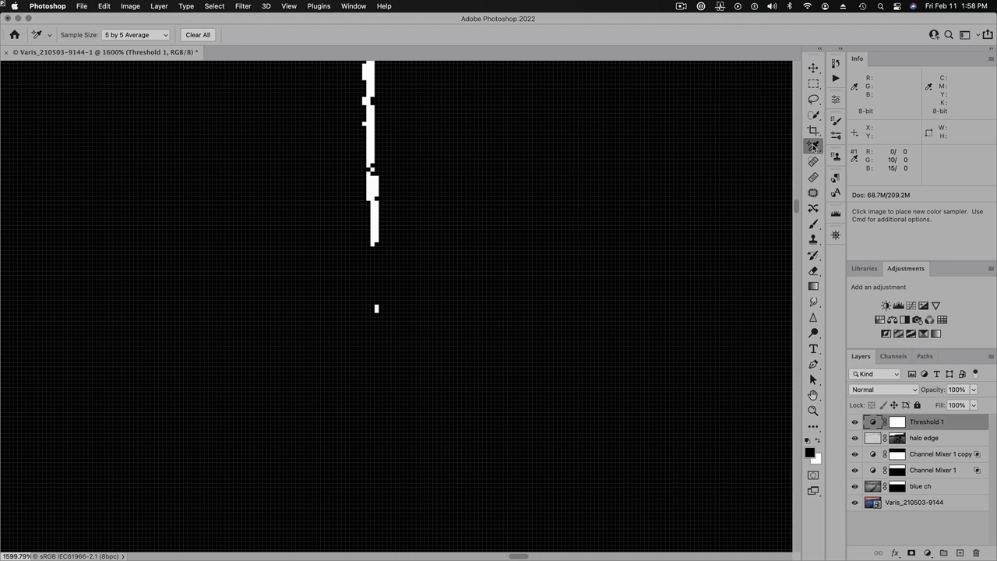
click(372, 186)
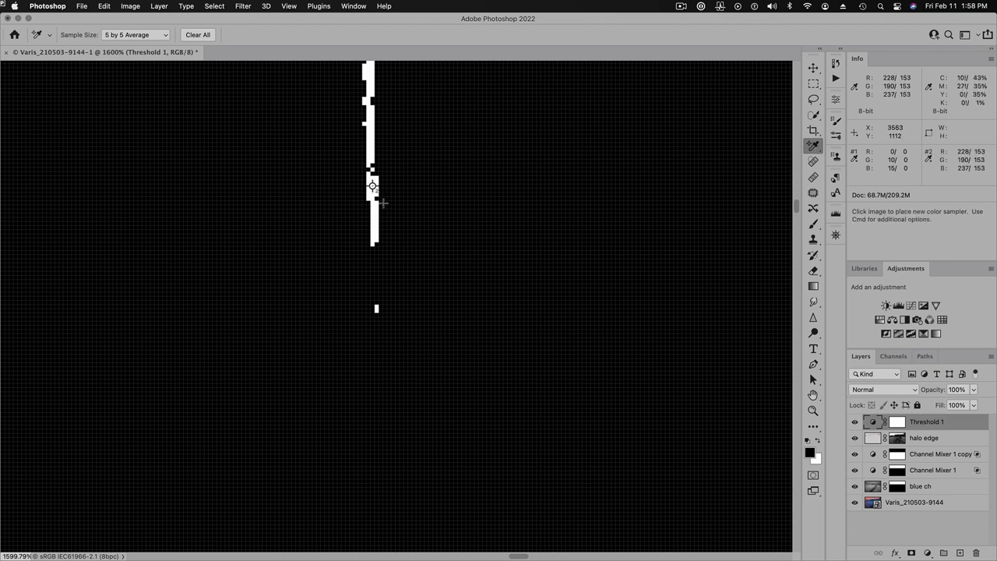
click(856, 424)
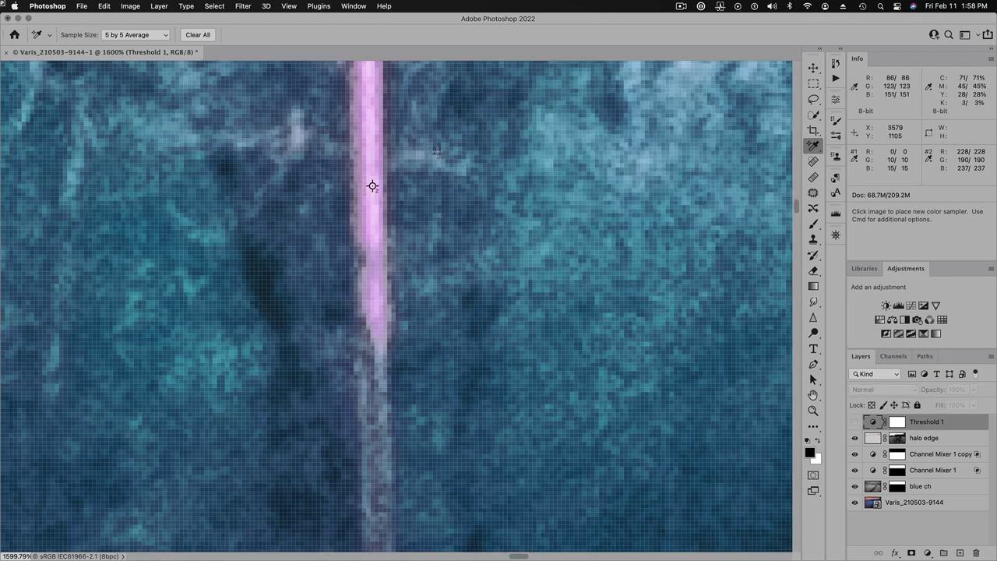
drag(437, 152, 435, 275)
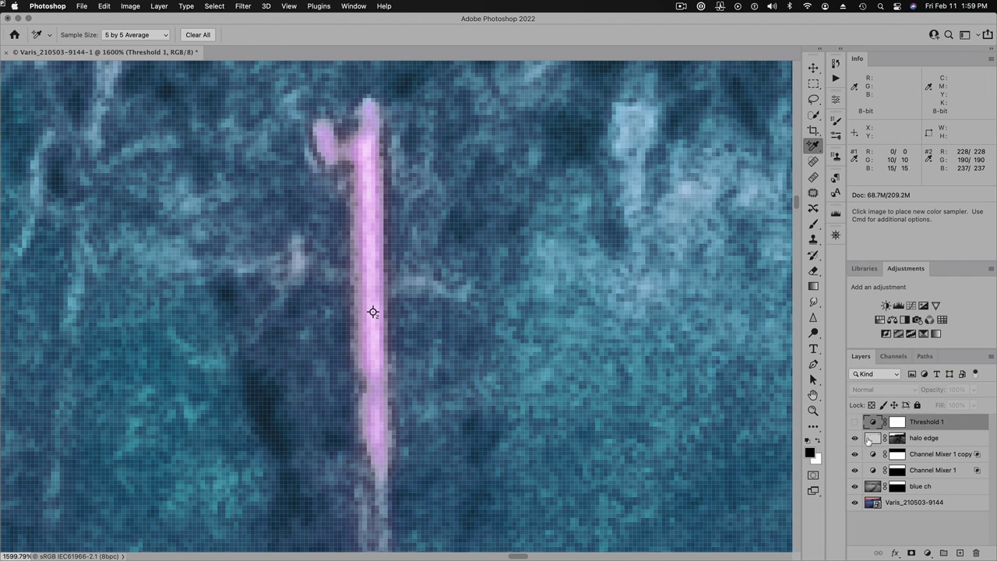
drag(873, 422, 977, 552)
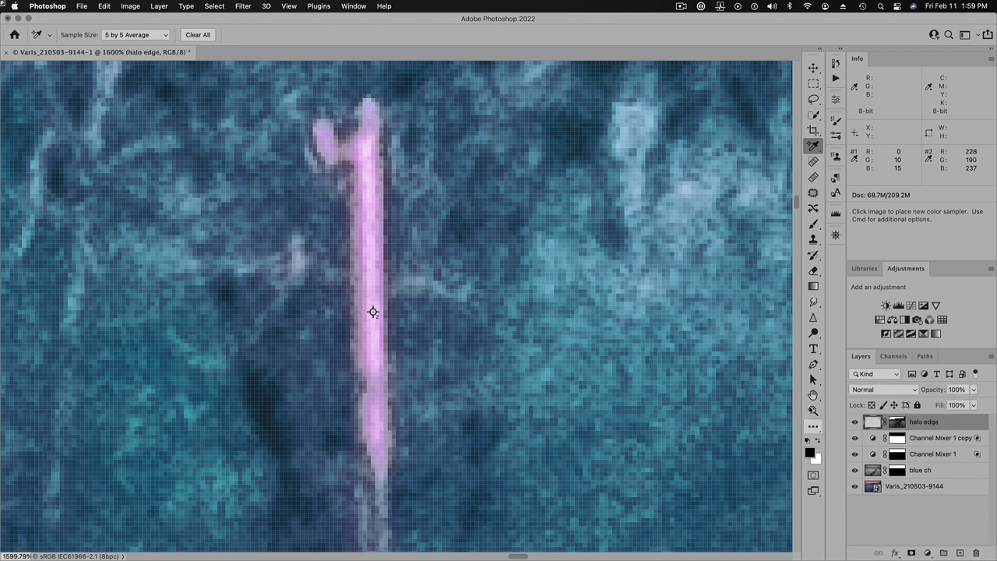
Fit the whole landscape on screen and add a Curves adjustment layer above halo edge.
double_click(813, 395)
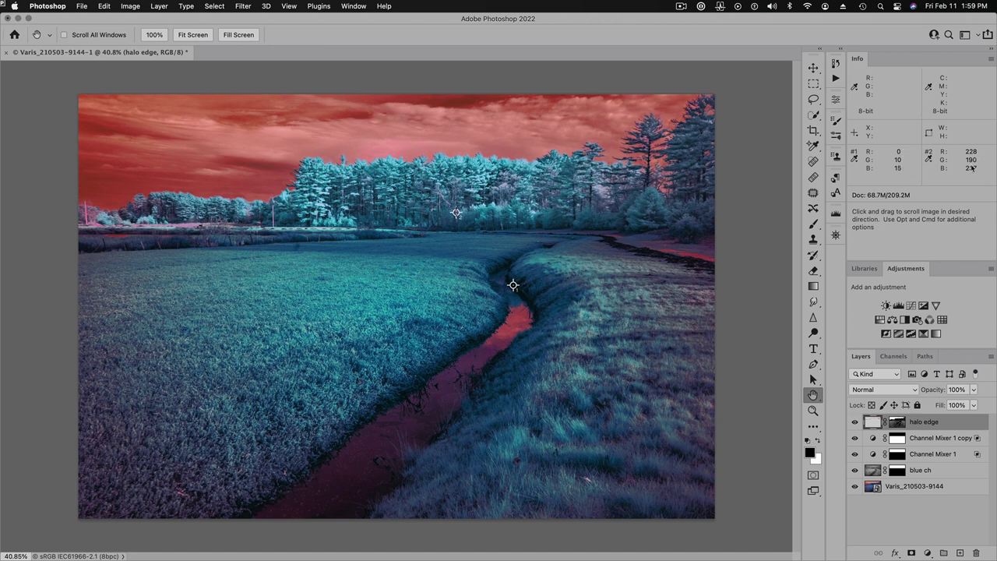
click(912, 306)
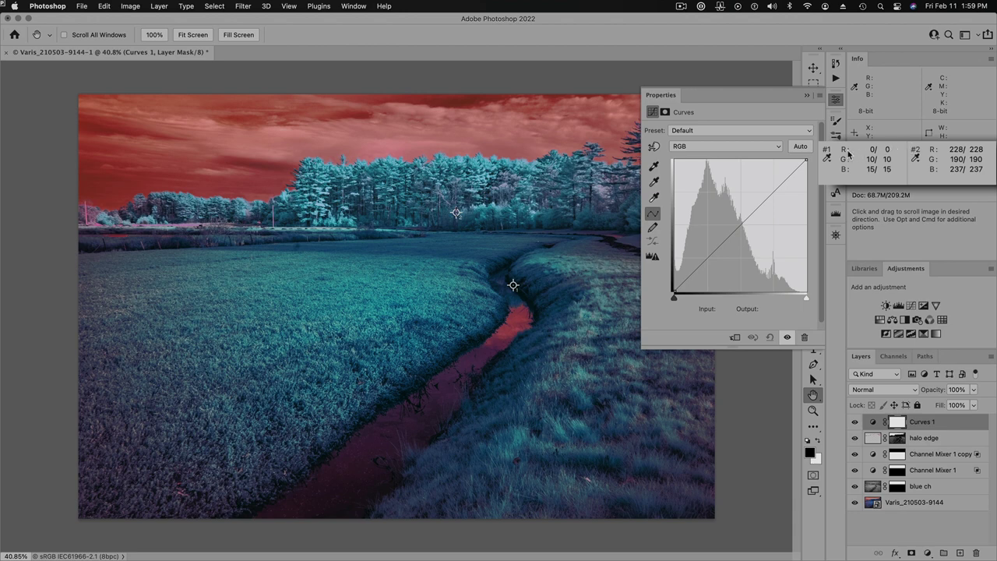
Raise the Curves 1 Red channel black-point output to 15 at input 0.
click(731, 149)
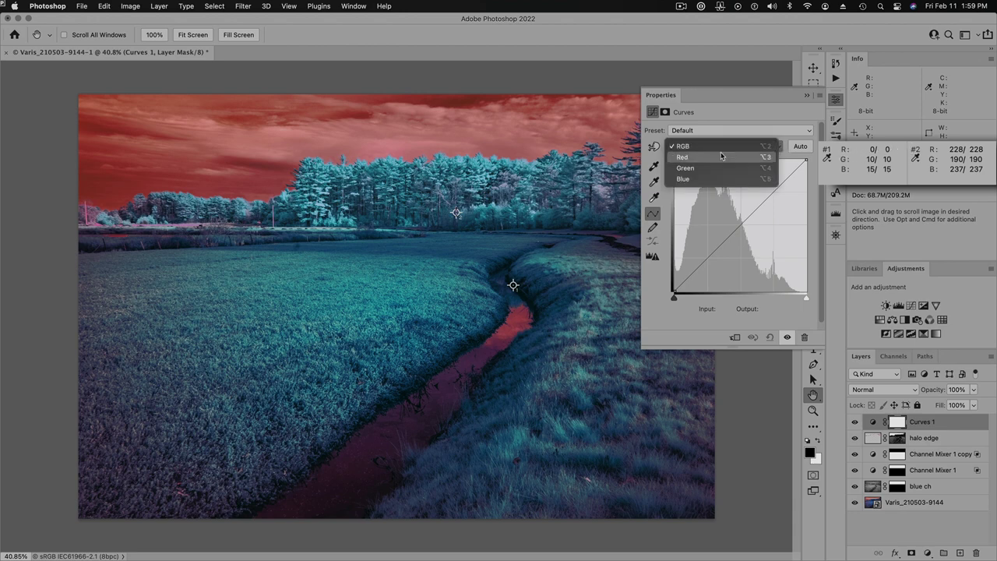
click(721, 157)
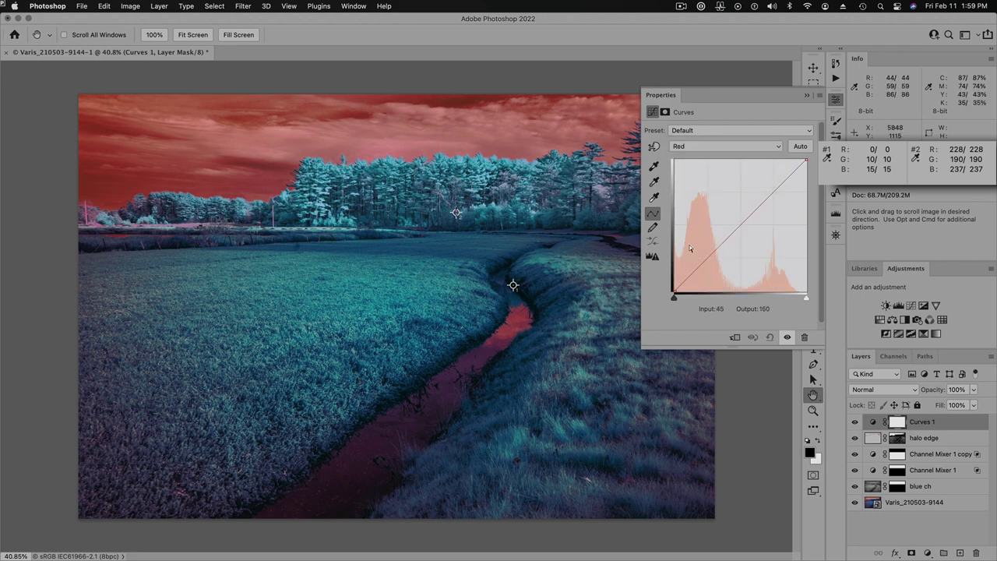
click(675, 291)
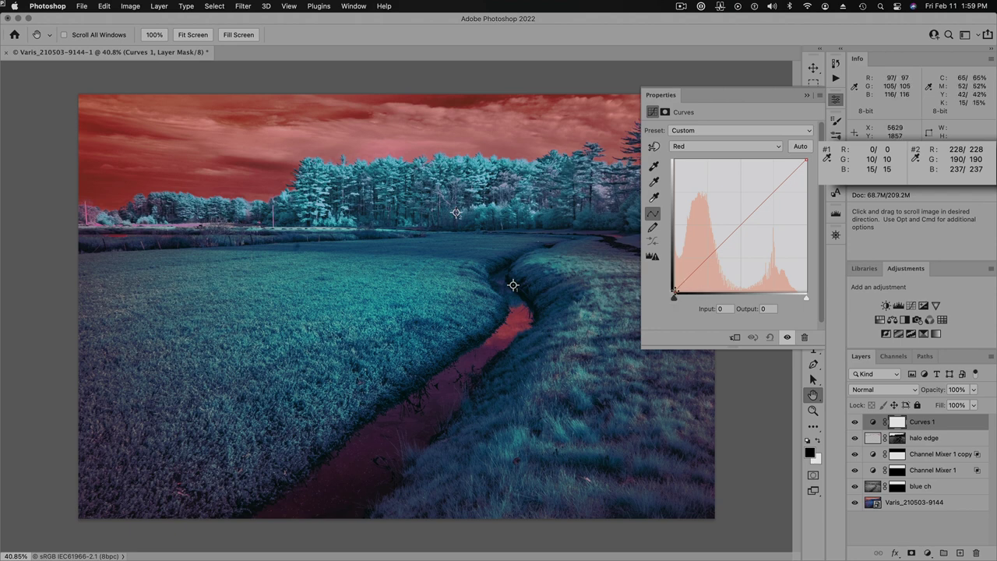
key(Up)
key(Up)
key(Up)
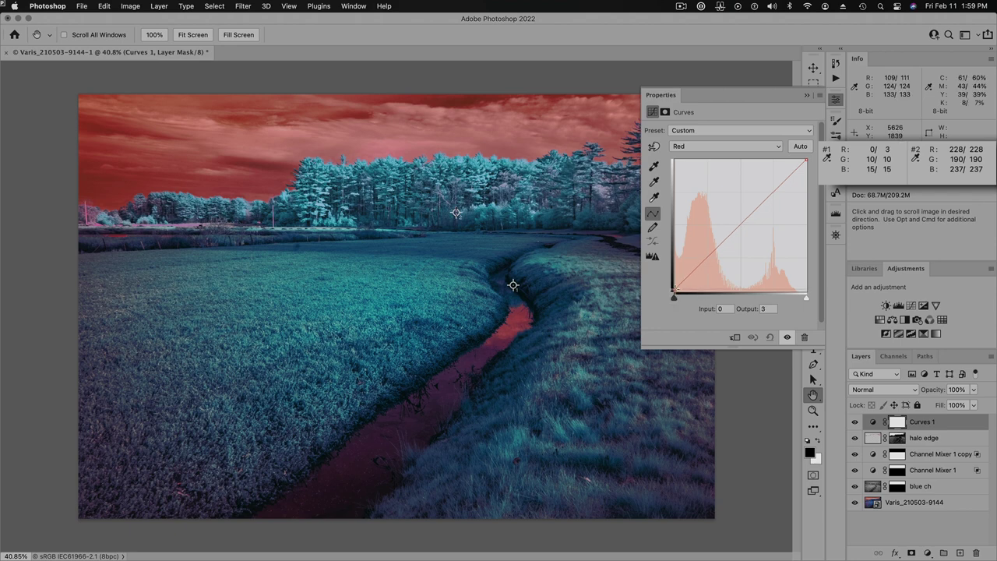
key(Up)
key(Up)
key(Up)
key(Right)
key(Right)
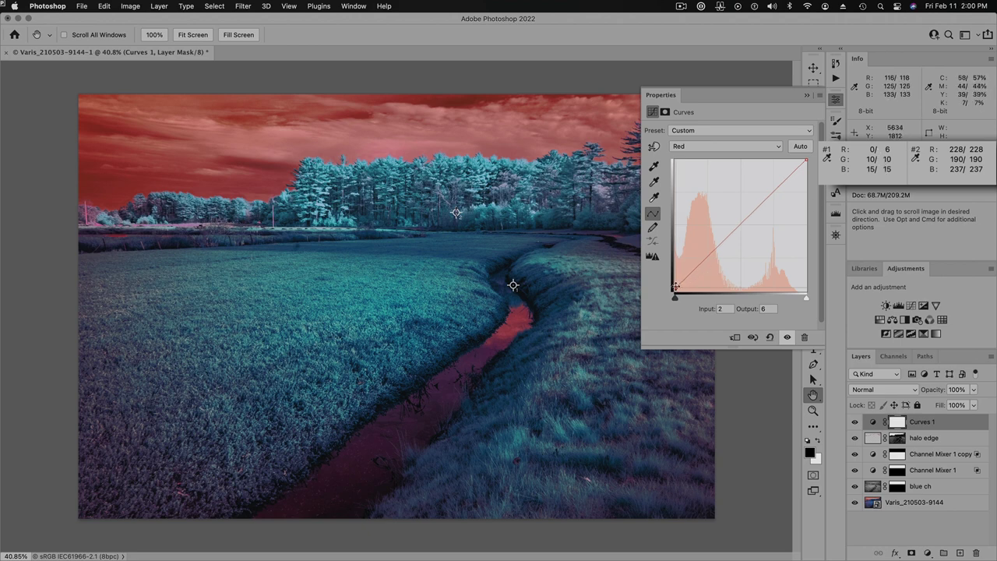
key(Left)
key(Left)
key(Up)
key(Up)
key(Up)
key(Up)
key(Up)
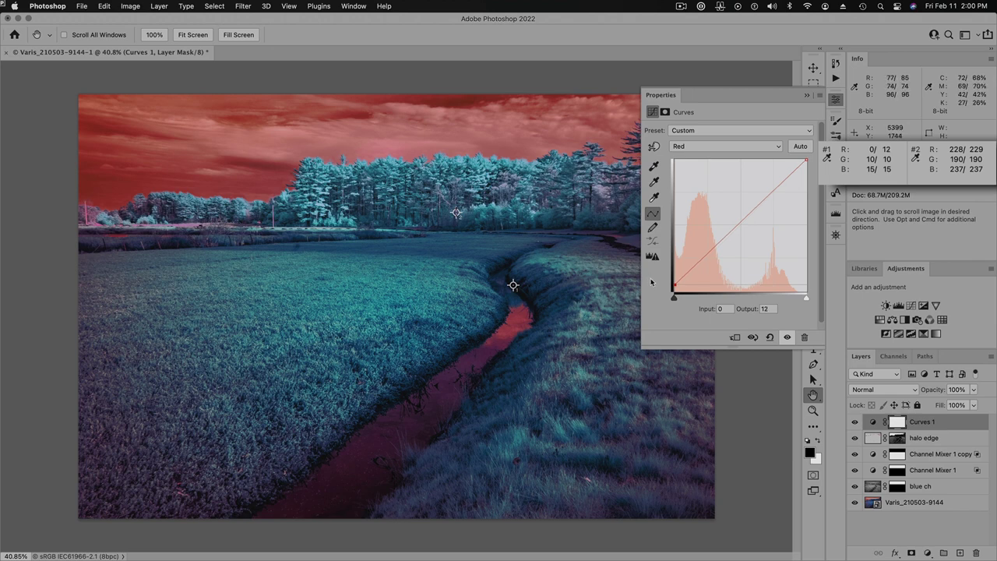
key(Up)
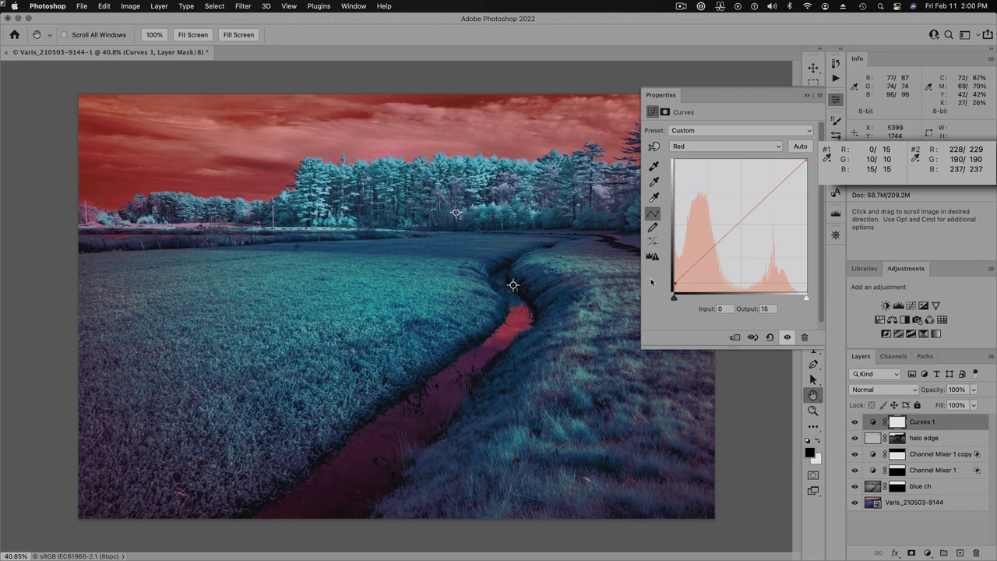
Raise the Green channel black-point output to 5, making sampler #1 a neutral 15, 15, 15.
click(710, 147)
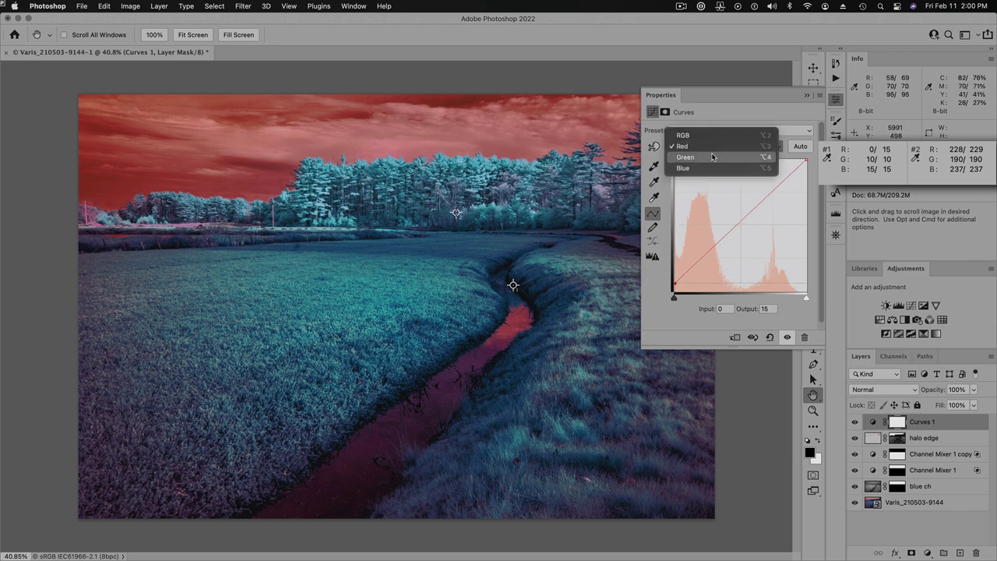
click(713, 157)
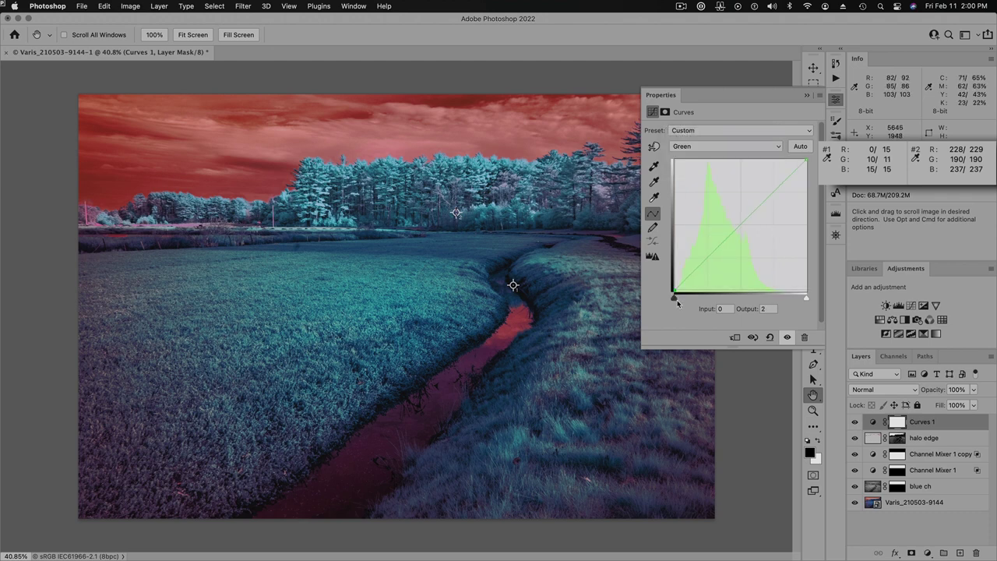
key(Up)
key(Up)
key(Up)
key(Up)
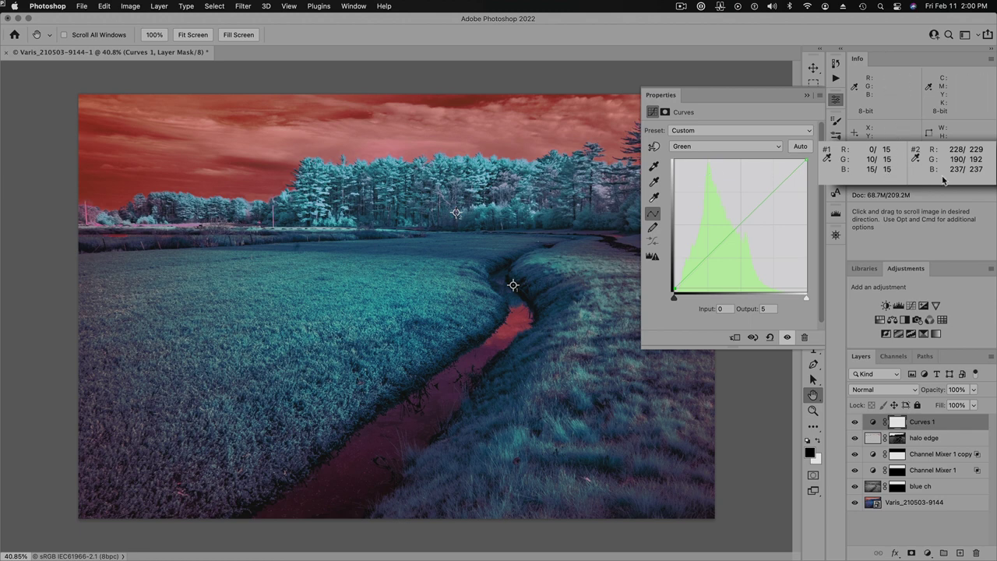
click(728, 146)
click(711, 136)
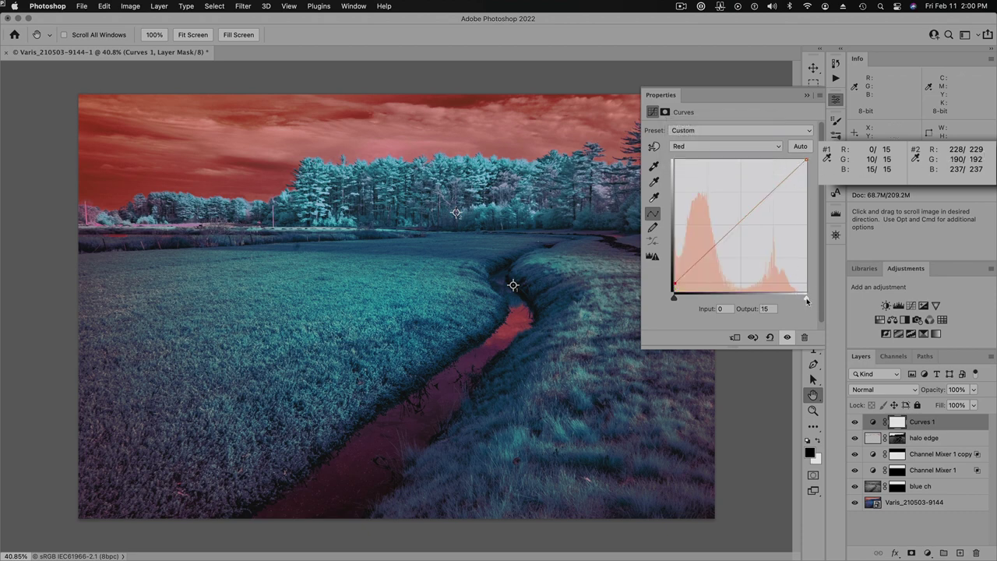
Pull the Red white point in to input 237 and the Green white point to 190.
drag(807, 300, 797, 301)
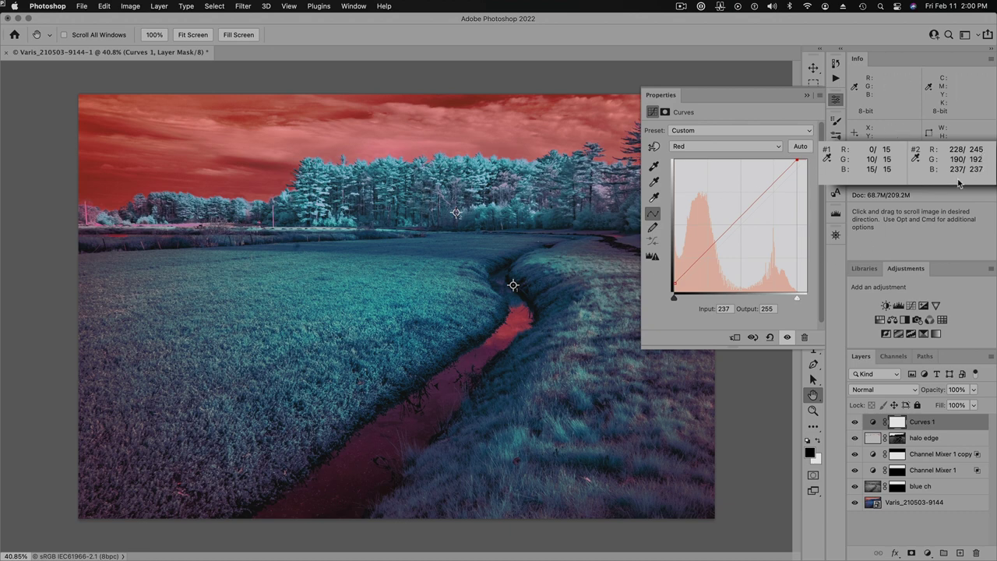
click(722, 148)
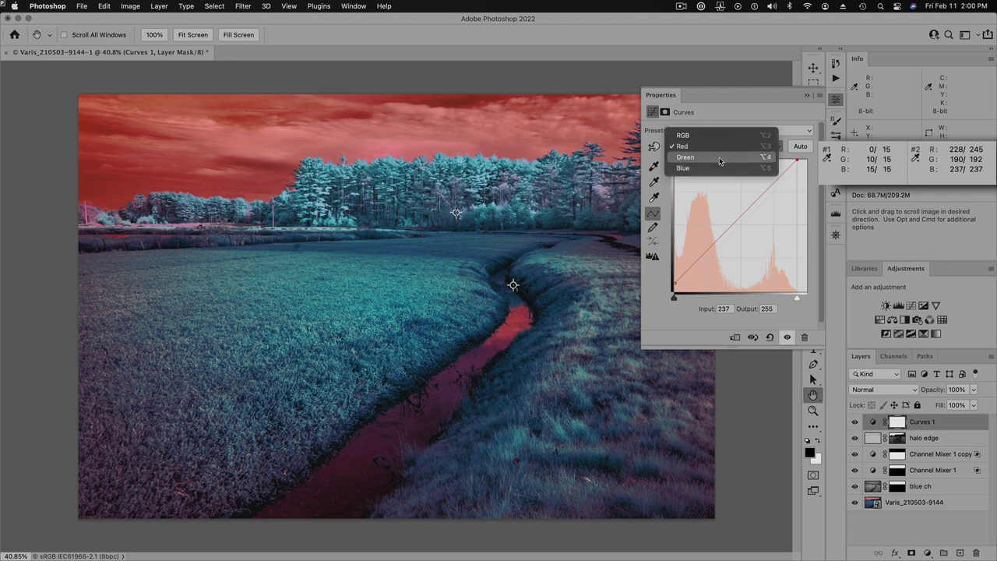
click(720, 159)
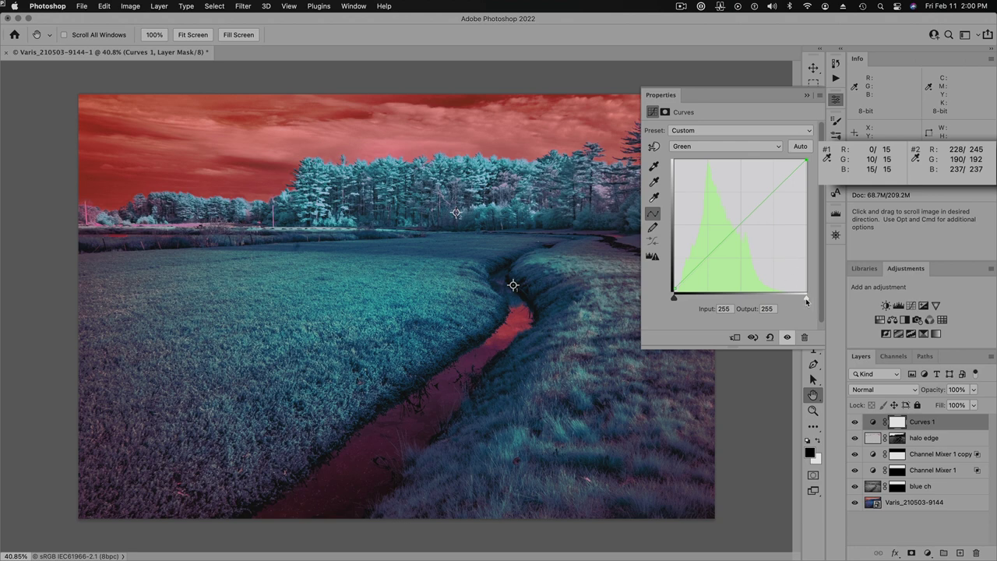
drag(806, 299, 775, 303)
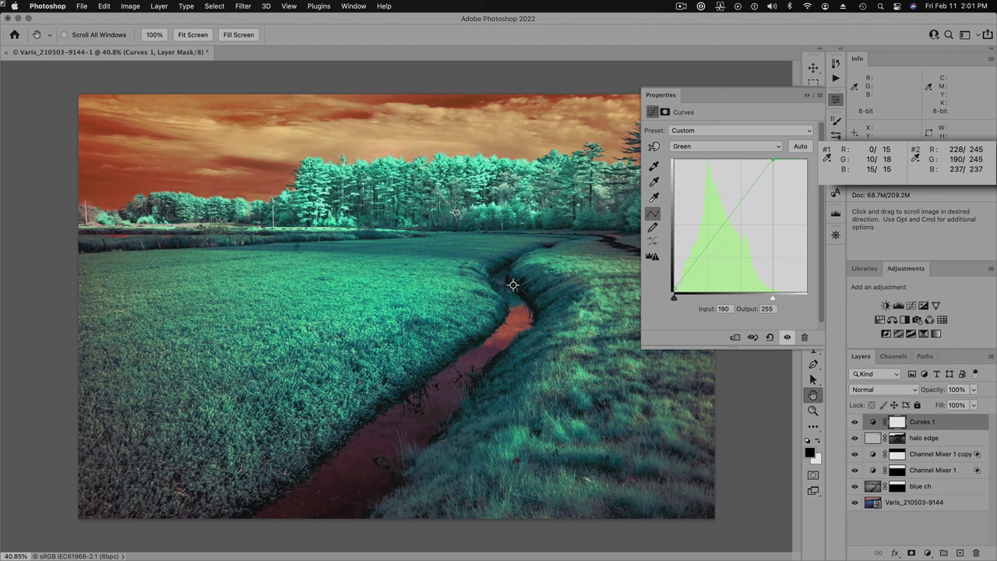
click(699, 148)
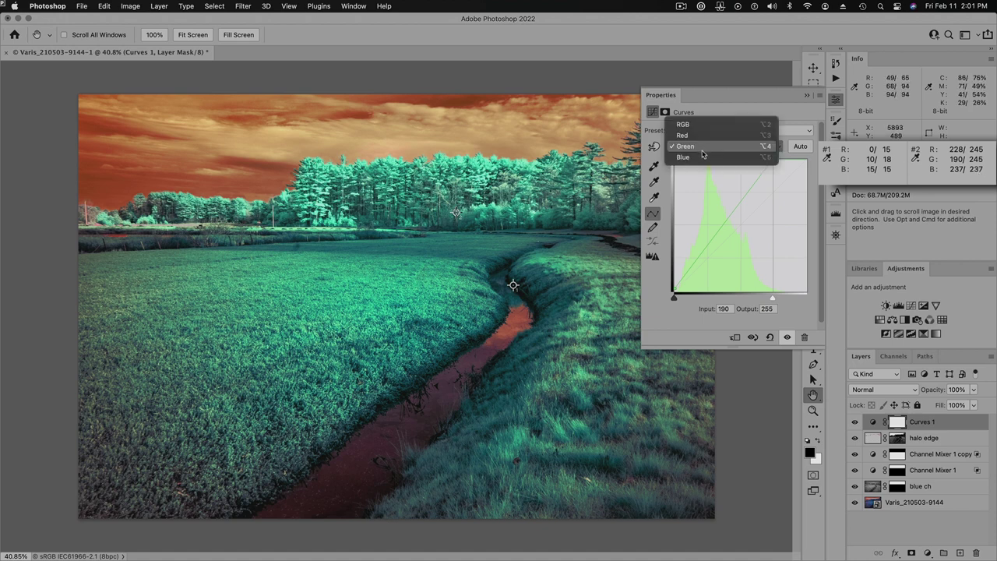
click(733, 157)
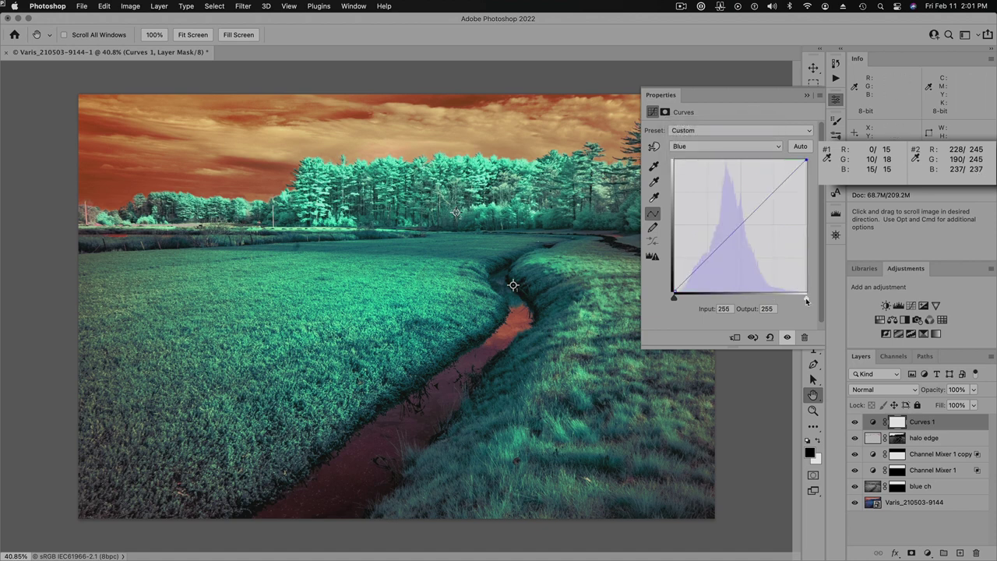
Pull the Blue white point in slightly and nudge its black point, neutralising sampler #2 at 245.
drag(807, 301, 803, 301)
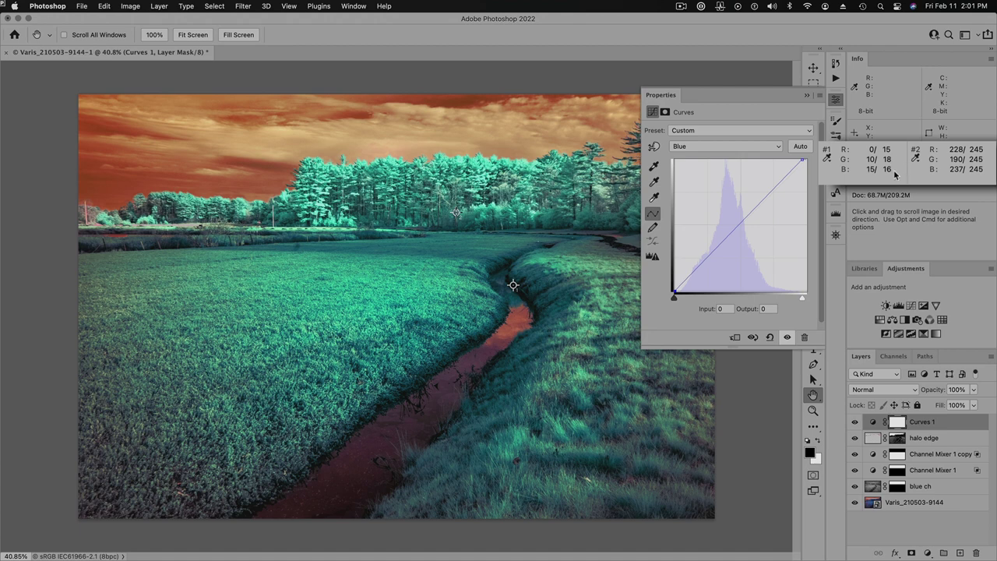
key(Right)
click(701, 146)
click(688, 134)
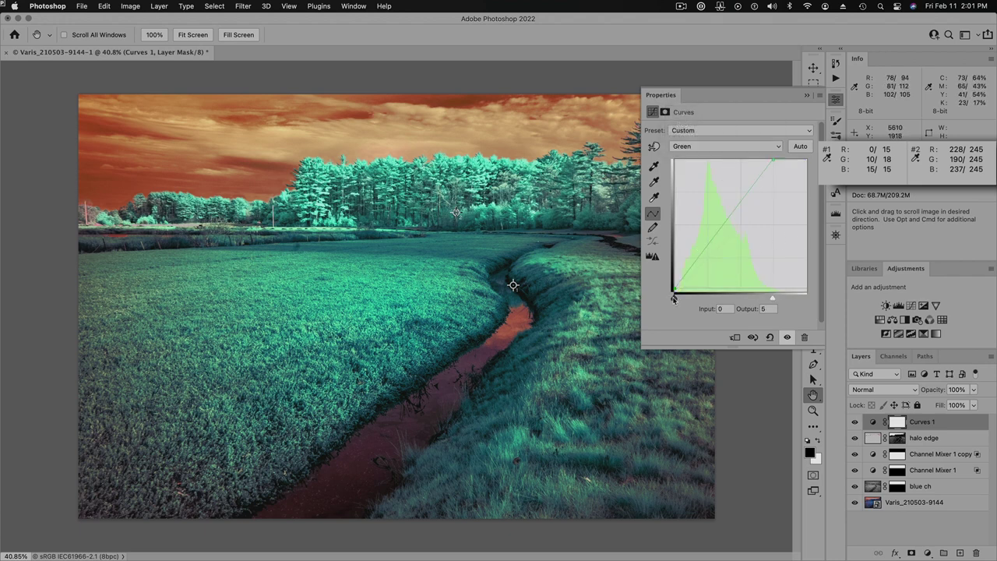
Lower the Green curve's shadow output to 2 and adjust the curve by sampling the image.
drag(674, 290, 671, 292)
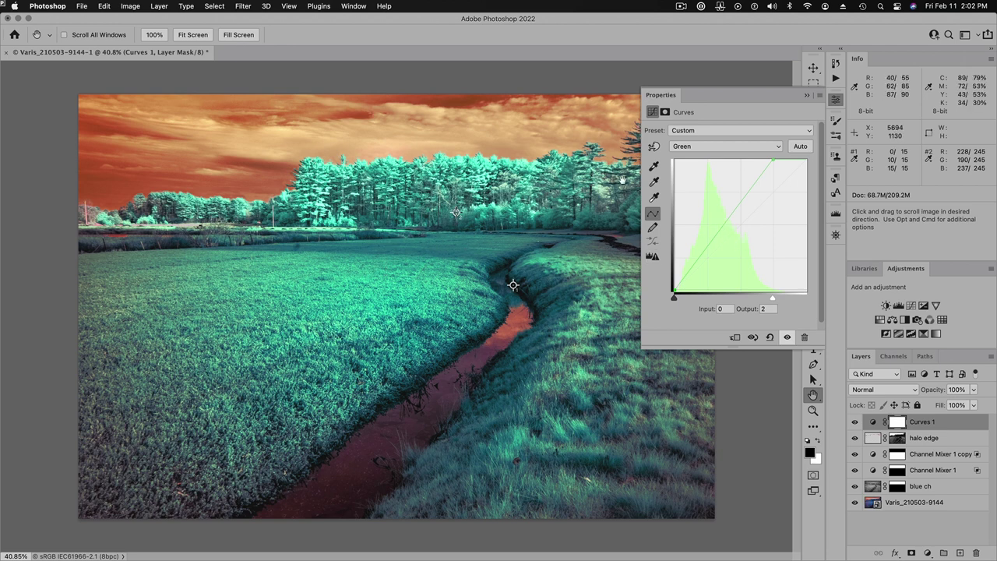
click(654, 146)
click(421, 243)
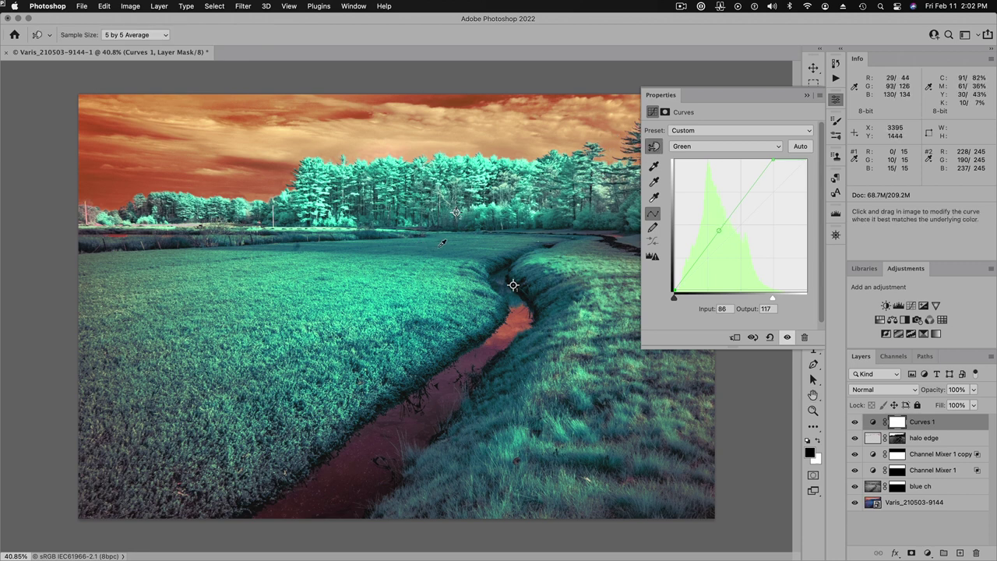
Add a Green curve point from the grass, mapping input 91 to output 114, then close Properties.
click(655, 148)
click(446, 249)
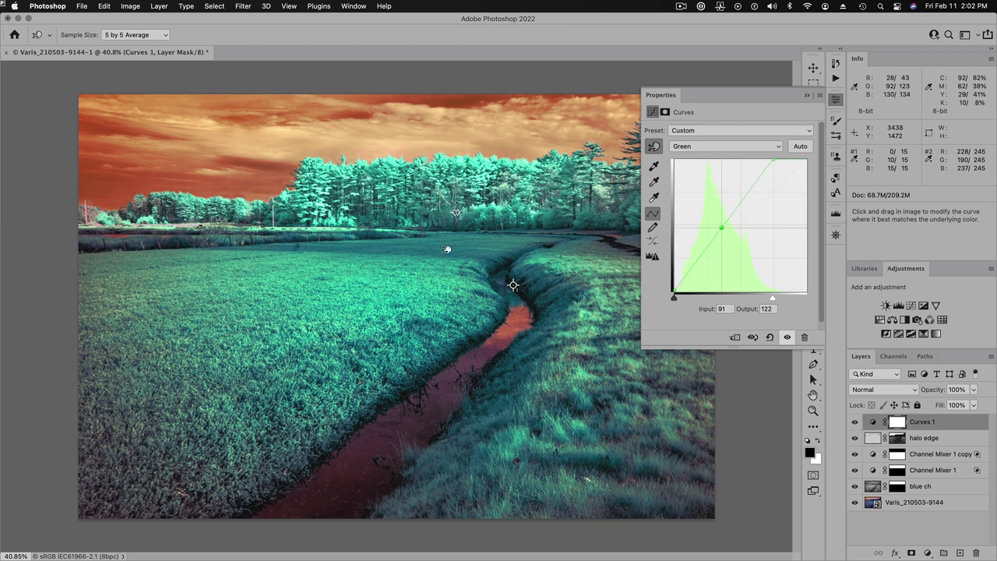
drag(446, 249, 459, 254)
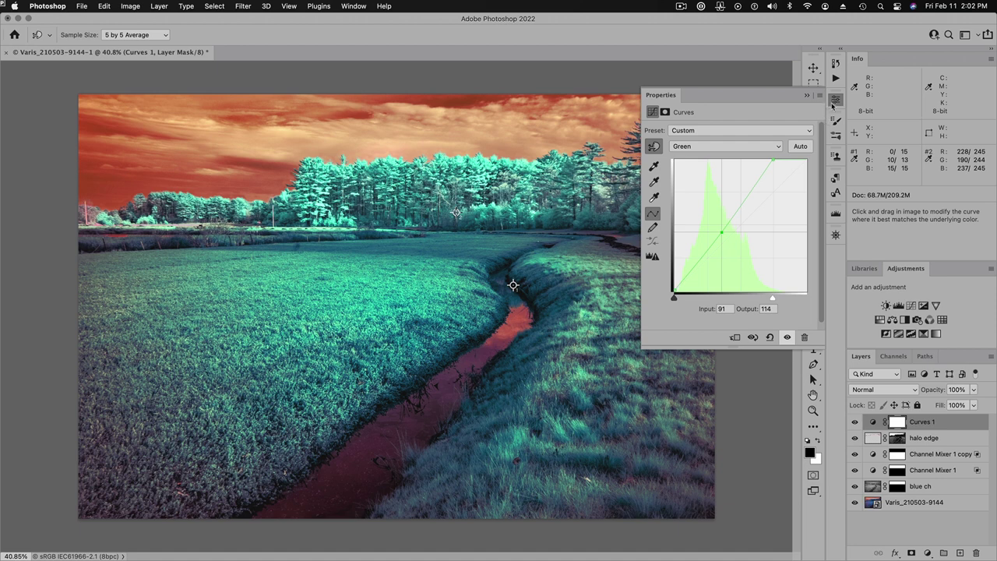
click(834, 102)
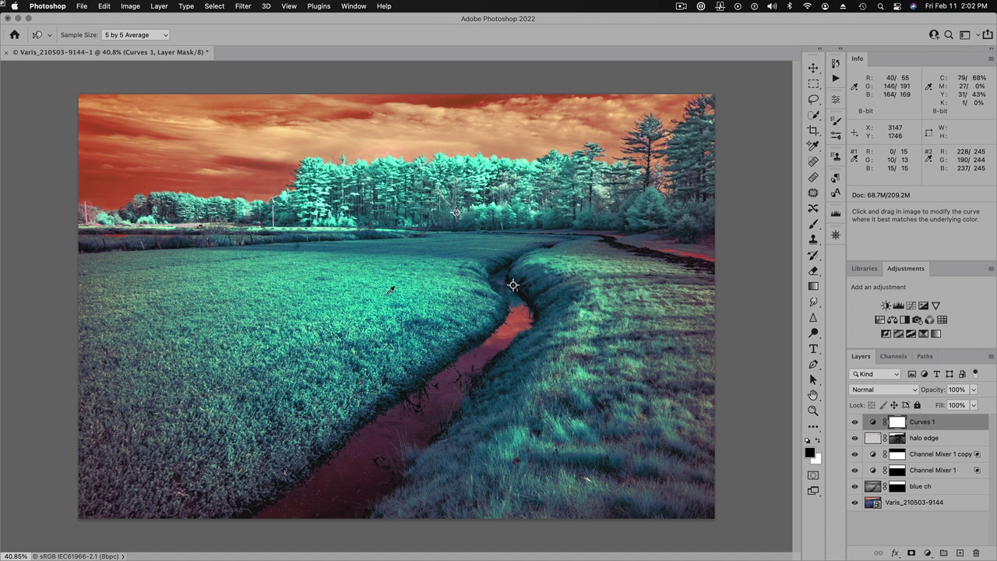
alt+click(855, 504)
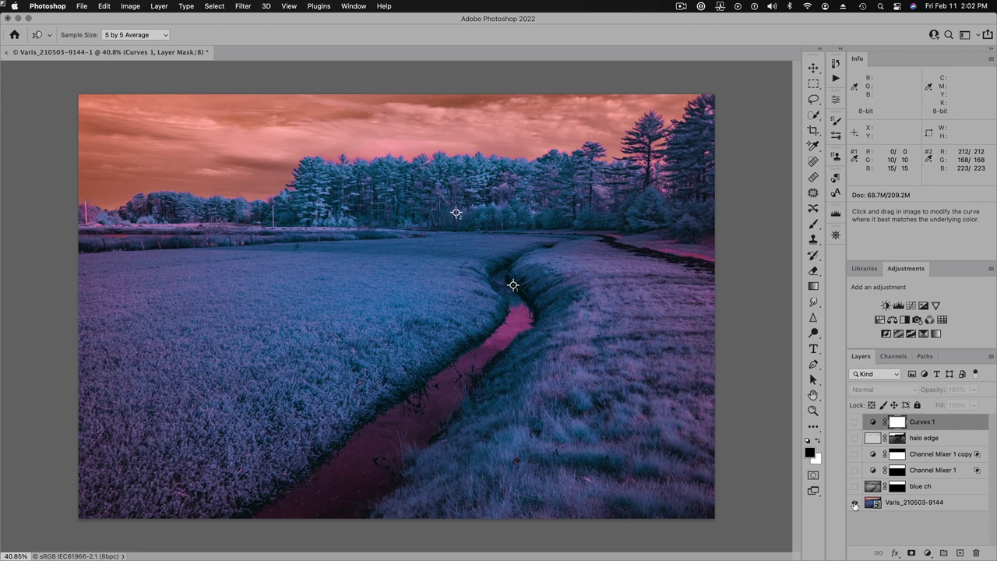
alt+click(855, 503)
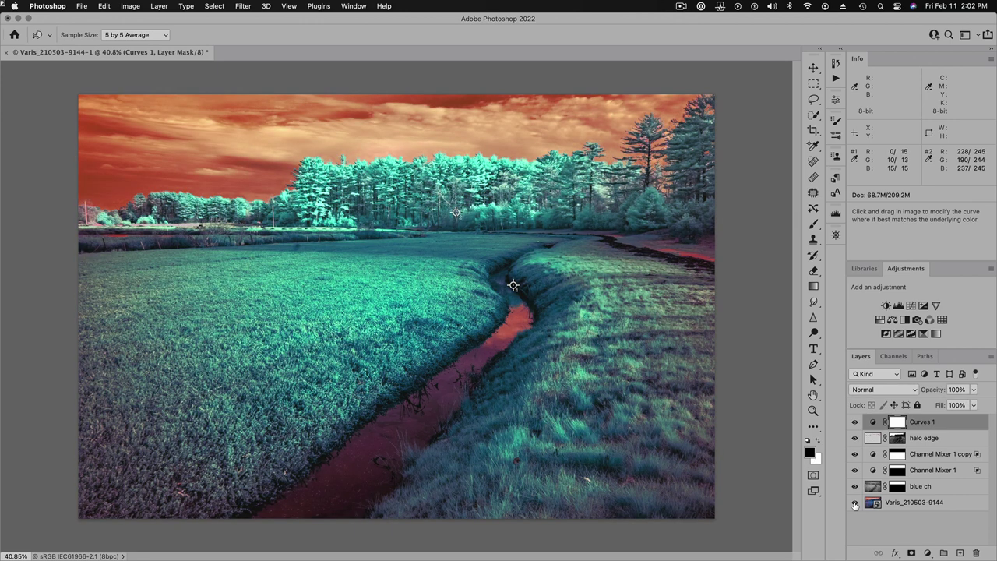
alt+click(855, 503)
alt+click(854, 503)
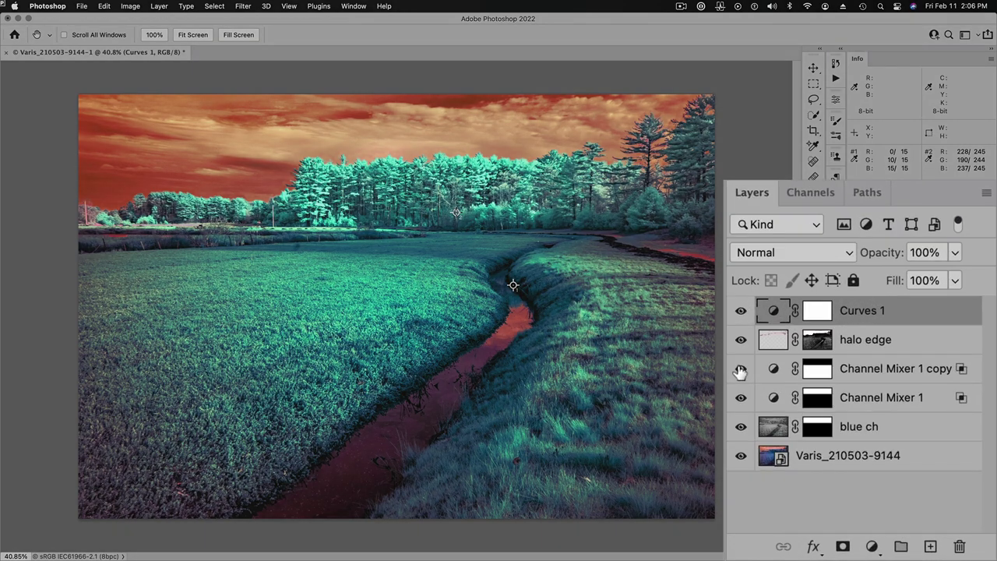
Toggle Channel Mixer 1 copy and Channel Mixer 1 visibility to compare their effect.
click(740, 370)
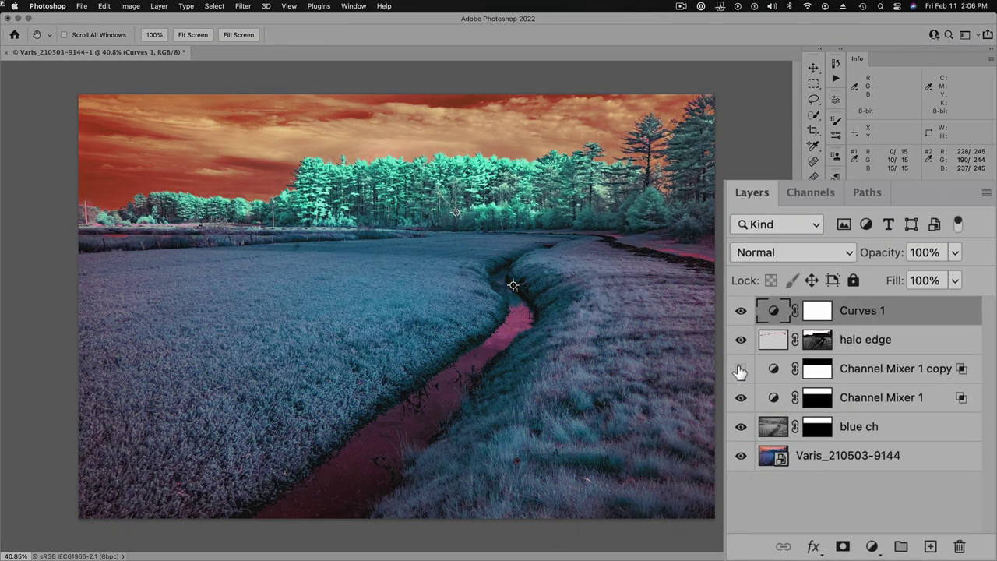
click(740, 370)
click(740, 370)
click(741, 370)
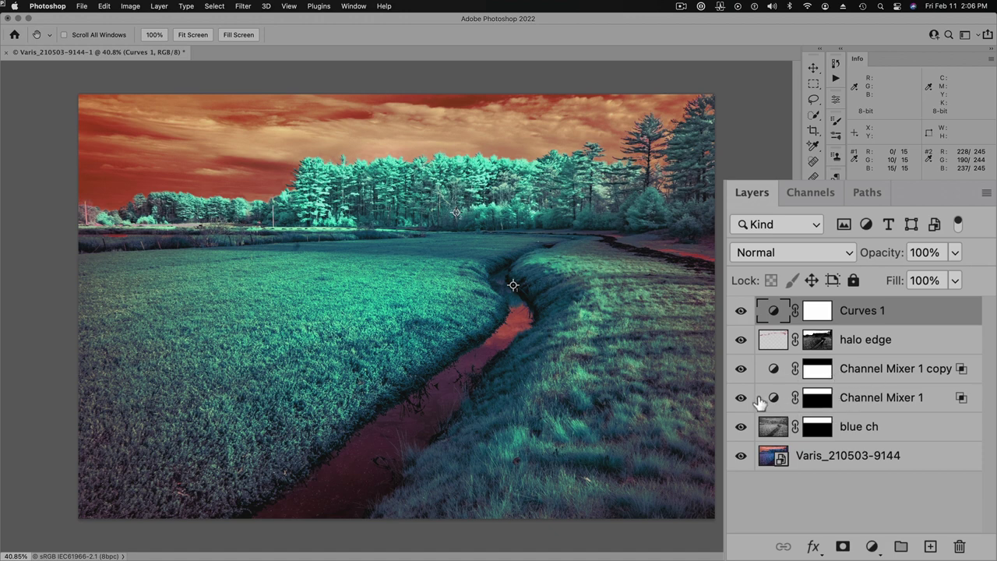
click(741, 398)
click(741, 398)
Raise Channel Mixer 1 opacity slightly and retune the blue ch layer's opacity.
click(818, 398)
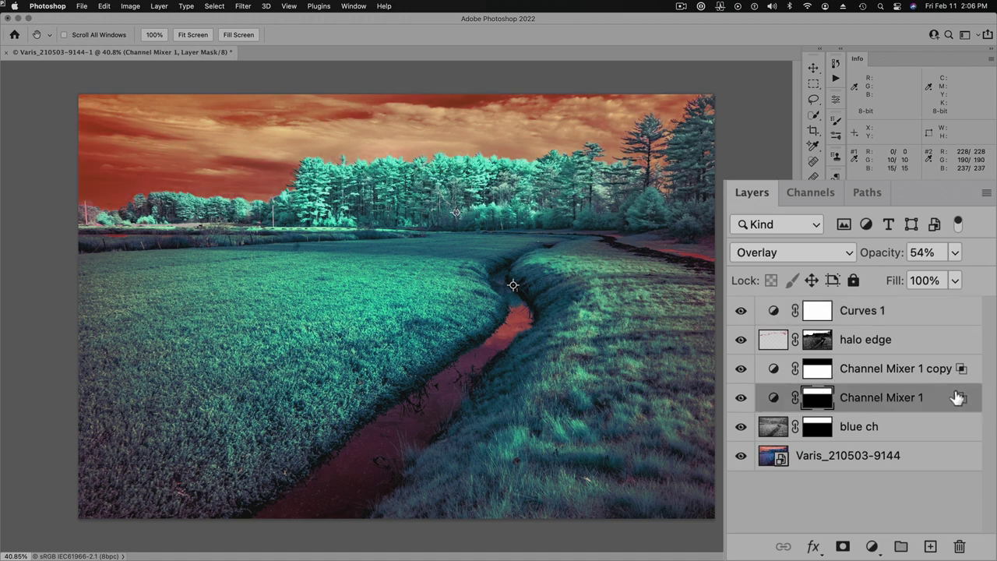
click(955, 252)
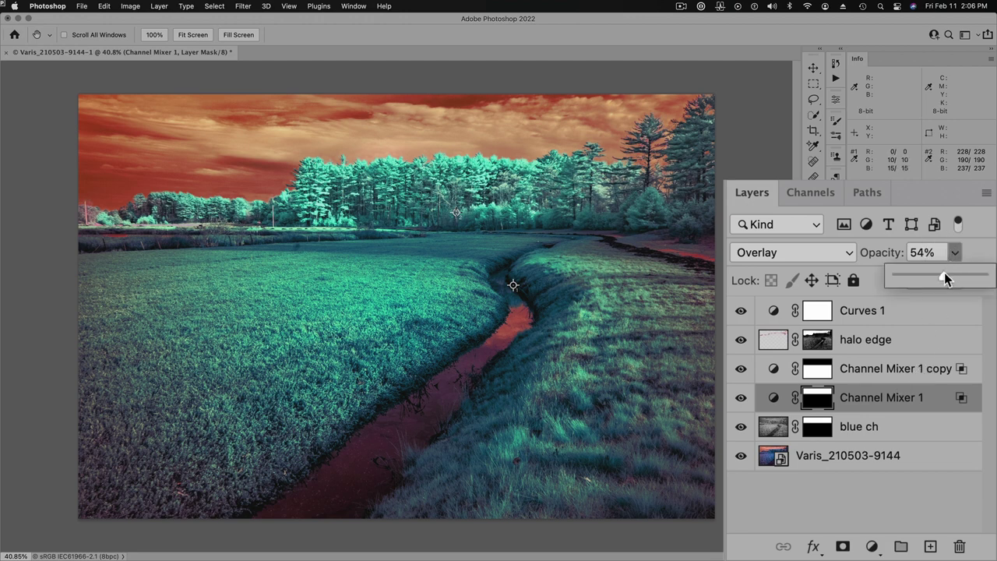
drag(944, 273, 950, 275)
click(772, 427)
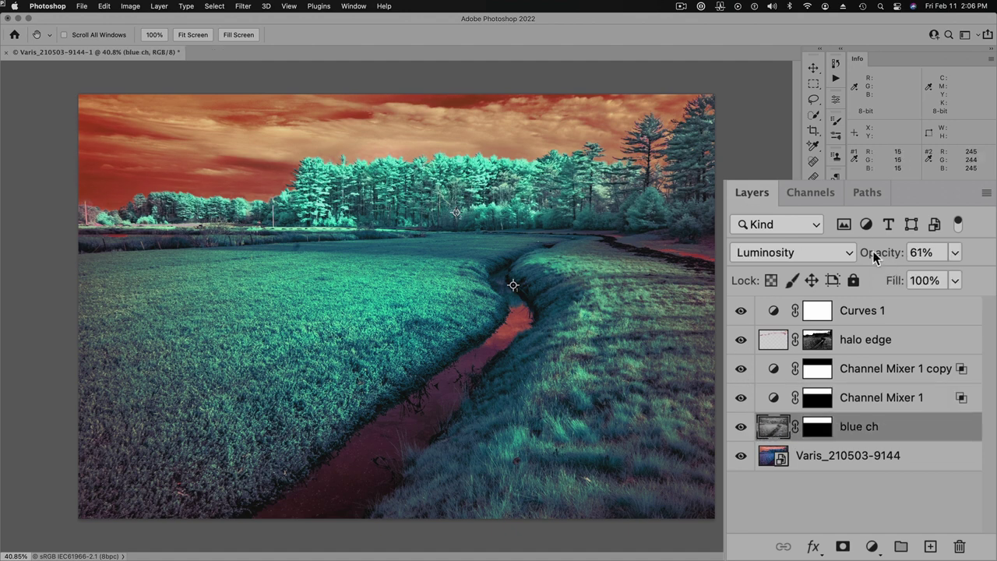
click(956, 252)
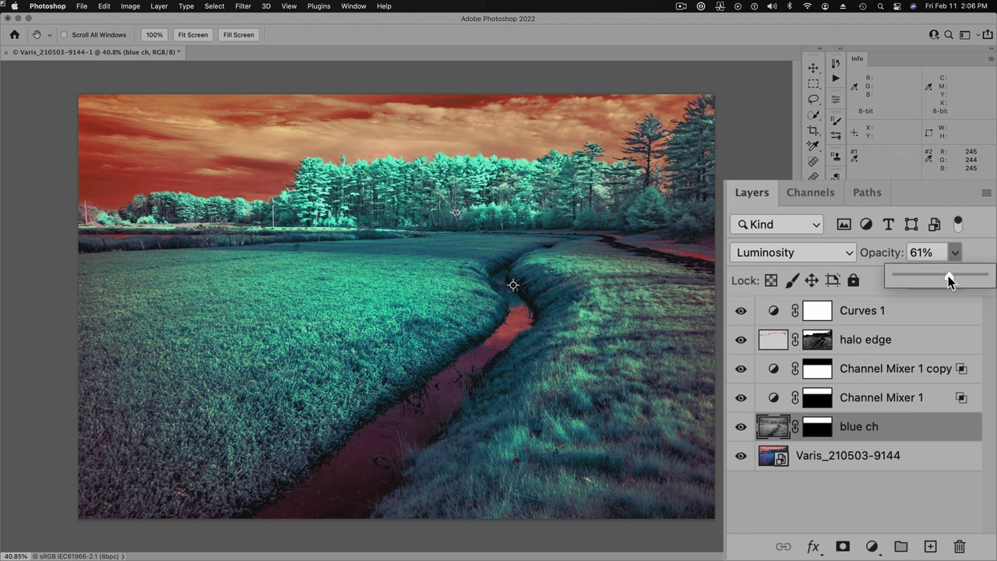
drag(949, 277, 958, 277)
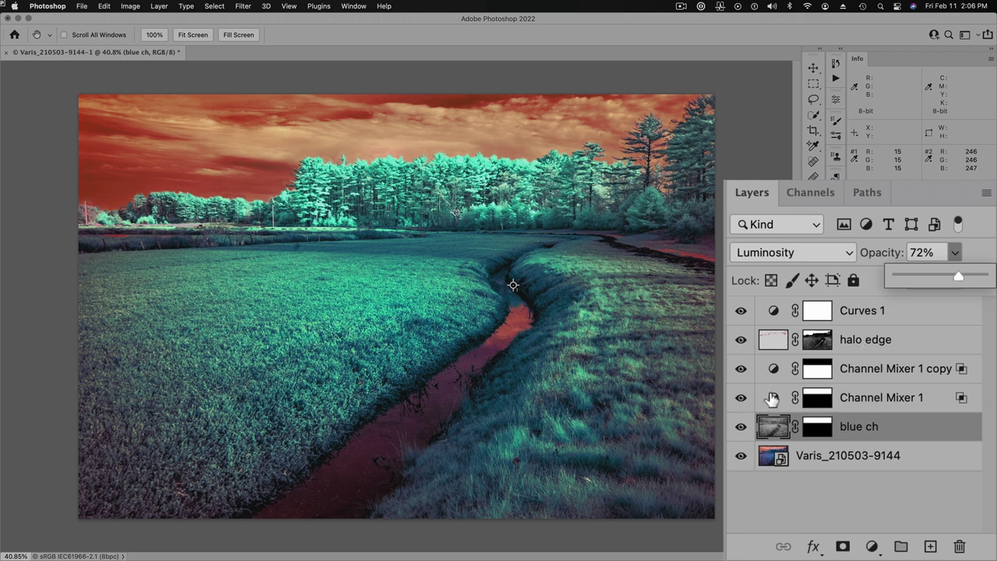
Lower Channel Mixer 1 opacity to 37%.
click(772, 398)
click(952, 254)
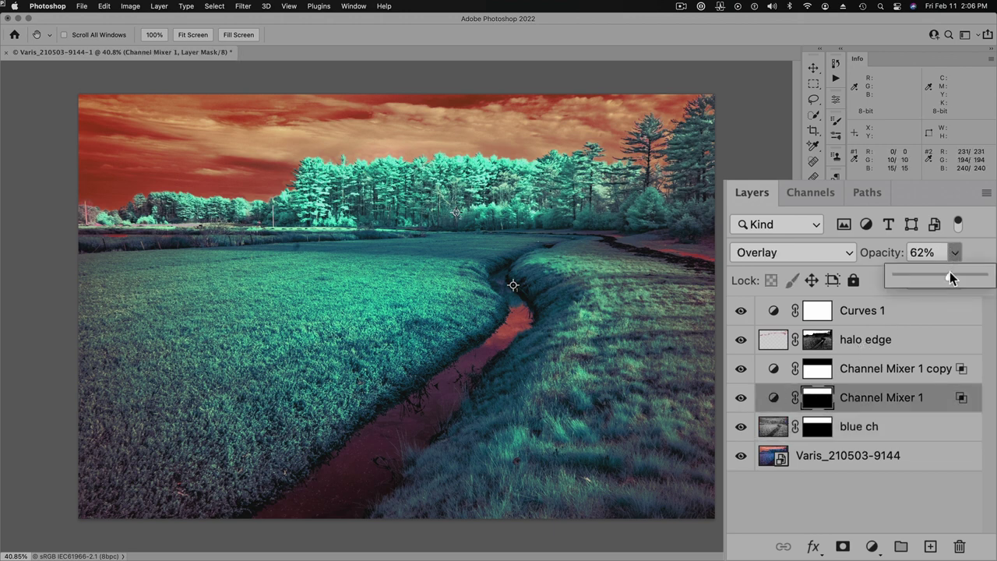
drag(949, 275, 928, 275)
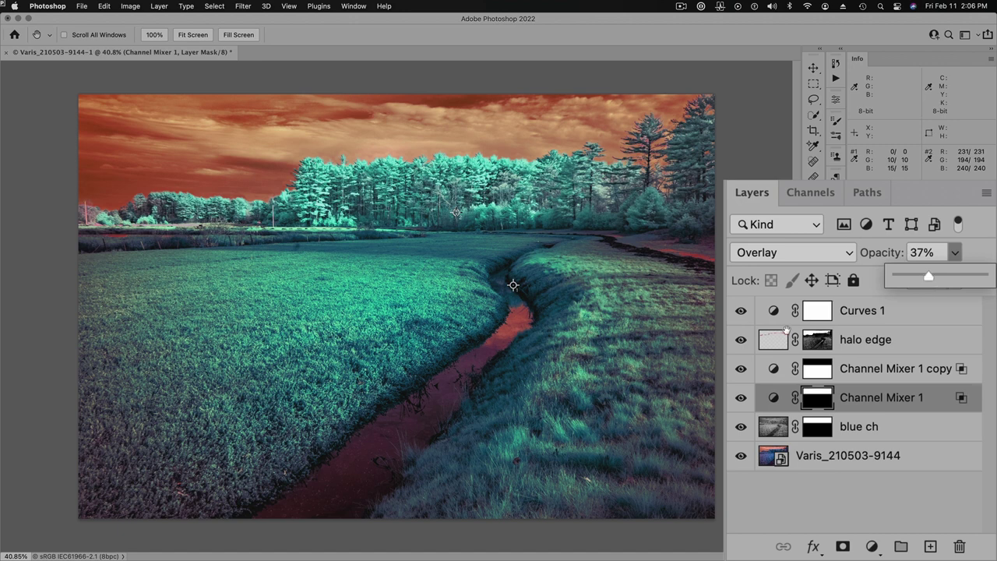
key(h)
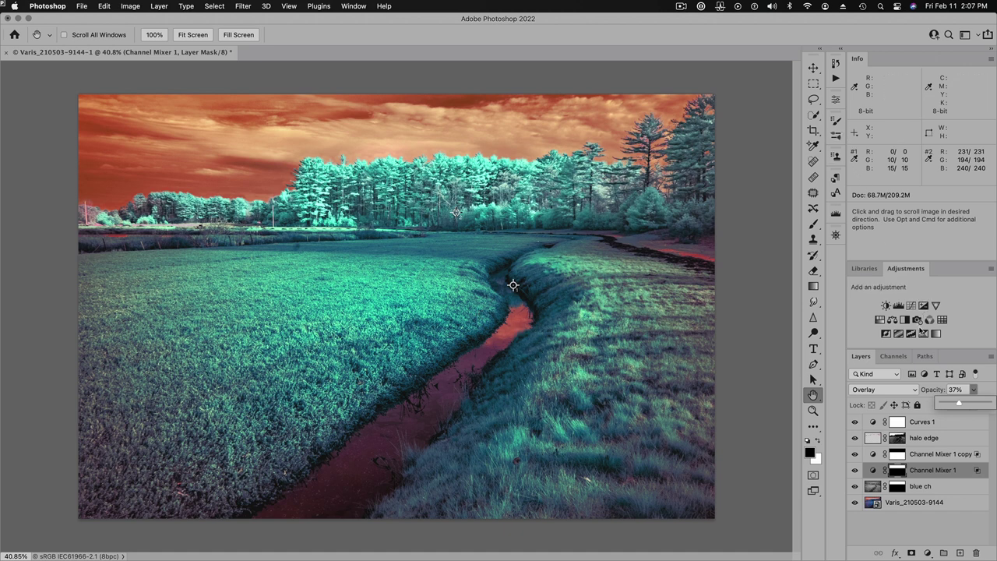
Add a Hue/Saturation adjustment layer and test a saturation boost, then reset it to zero.
click(880, 319)
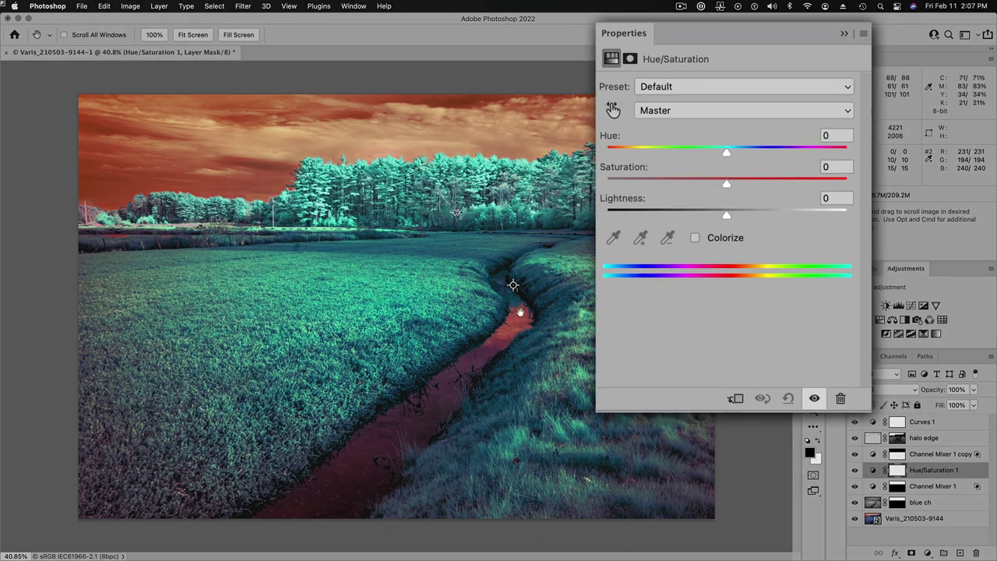
click(699, 110)
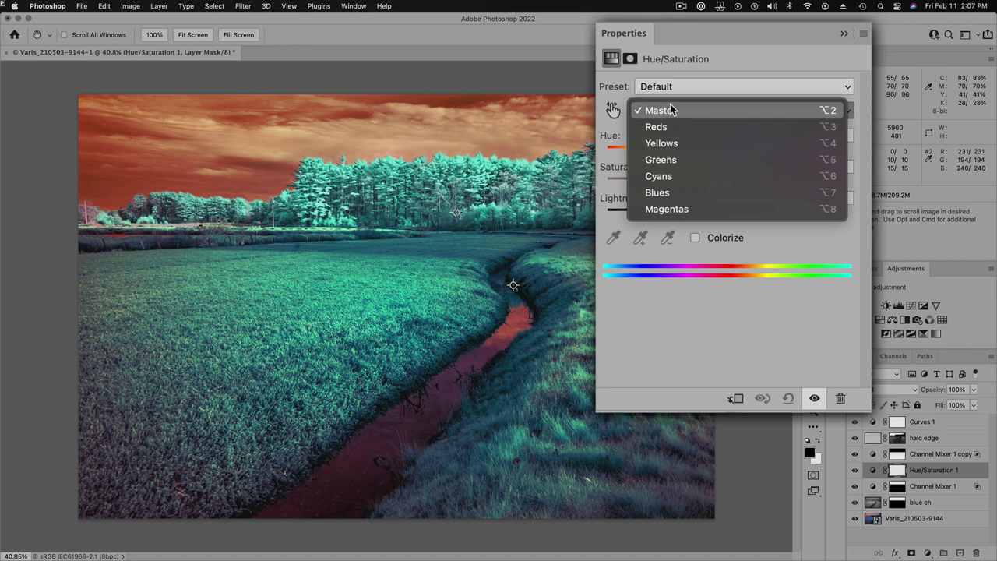
click(684, 110)
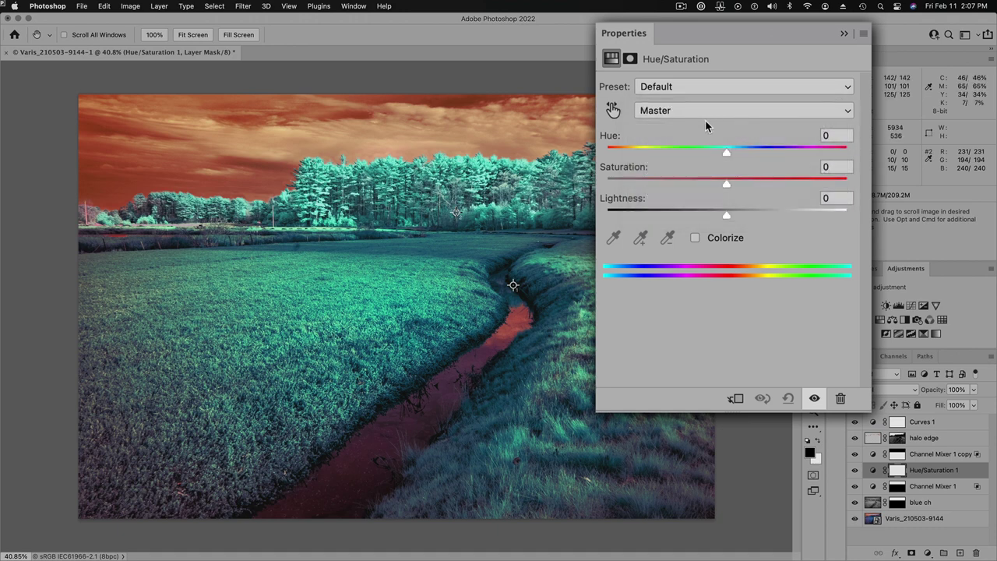
drag(726, 184, 751, 184)
drag(628, 169, 618, 168)
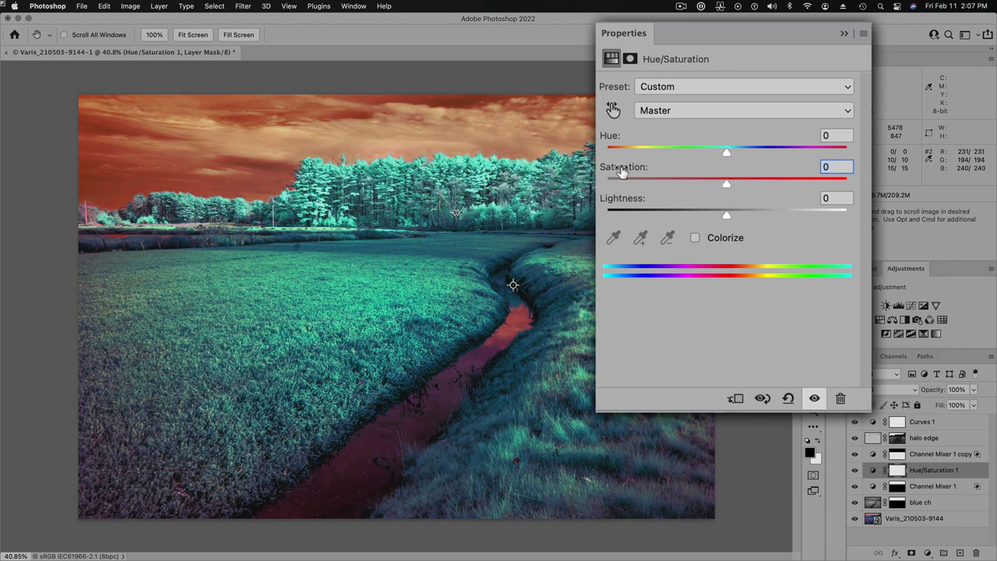
Sample the creek's colour from the image to target the Magentas range.
click(687, 111)
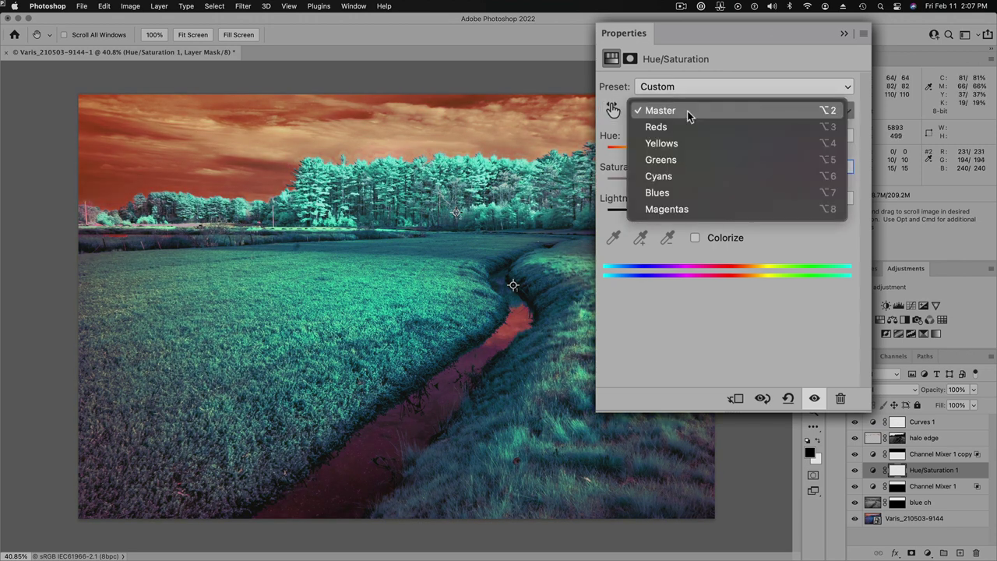
click(681, 125)
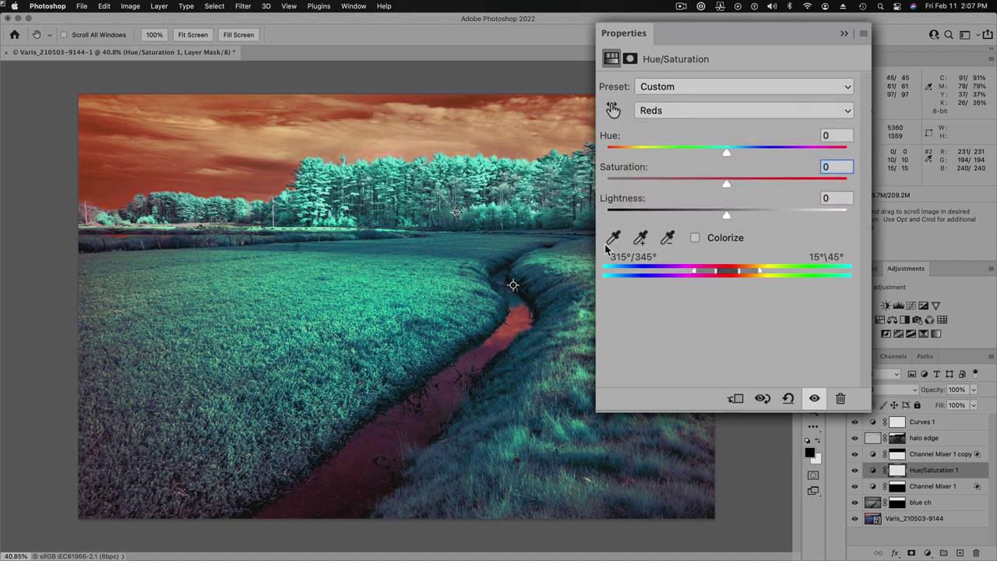
click(667, 238)
click(614, 239)
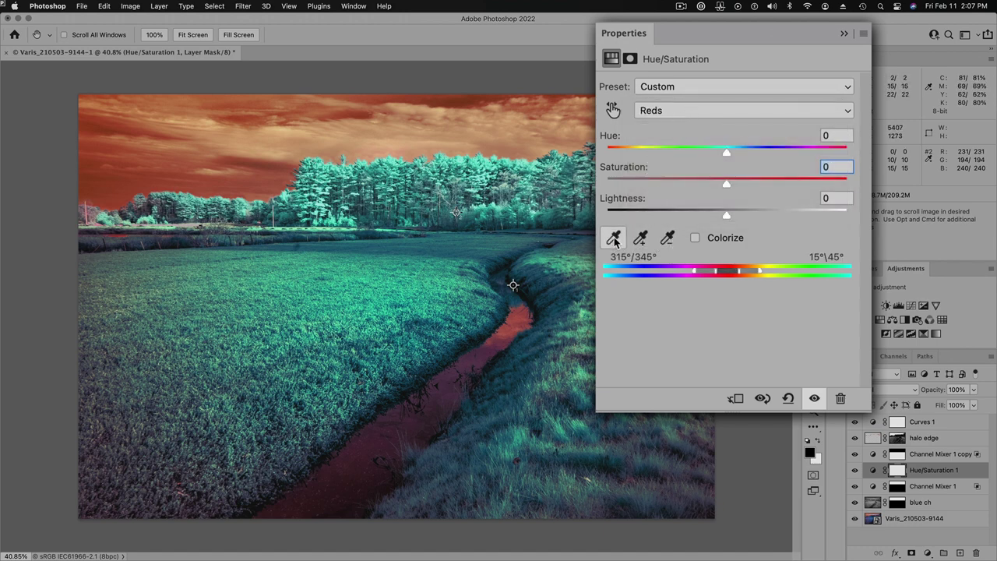
click(513, 286)
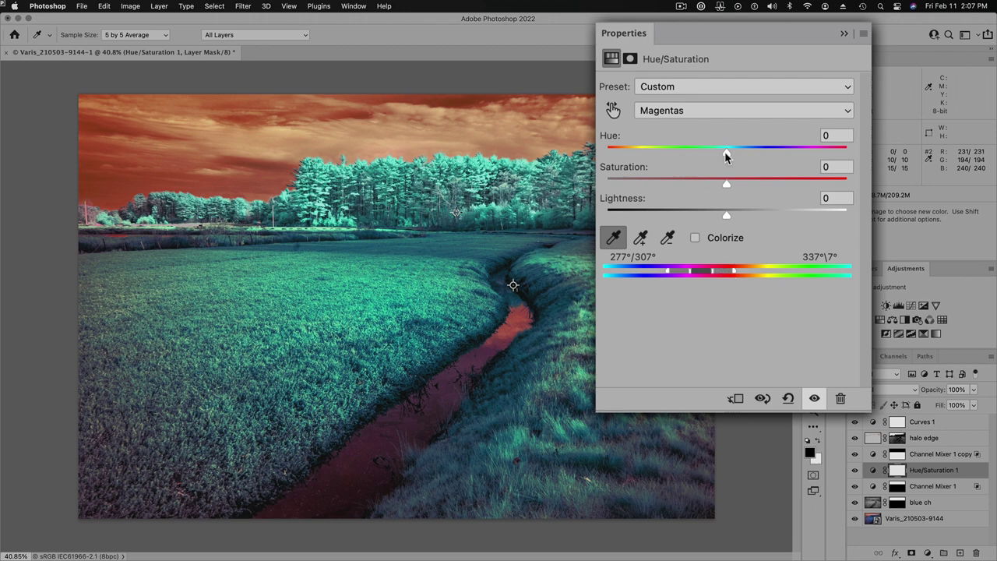
Set the Magentas to Hue +16, Saturation +21, Lightness +16.
drag(724, 155, 727, 154)
drag(726, 152, 729, 221)
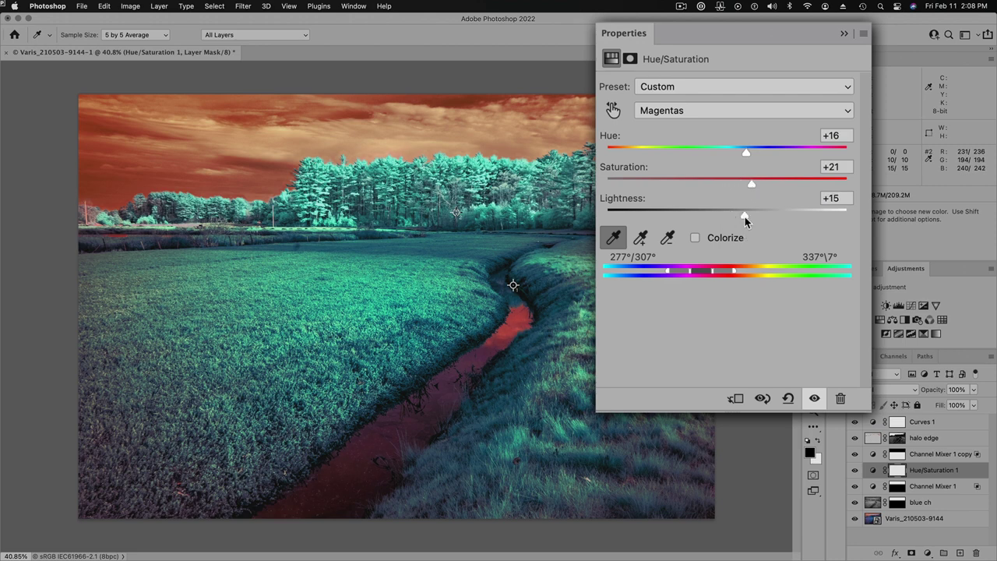
drag(745, 217, 747, 216)
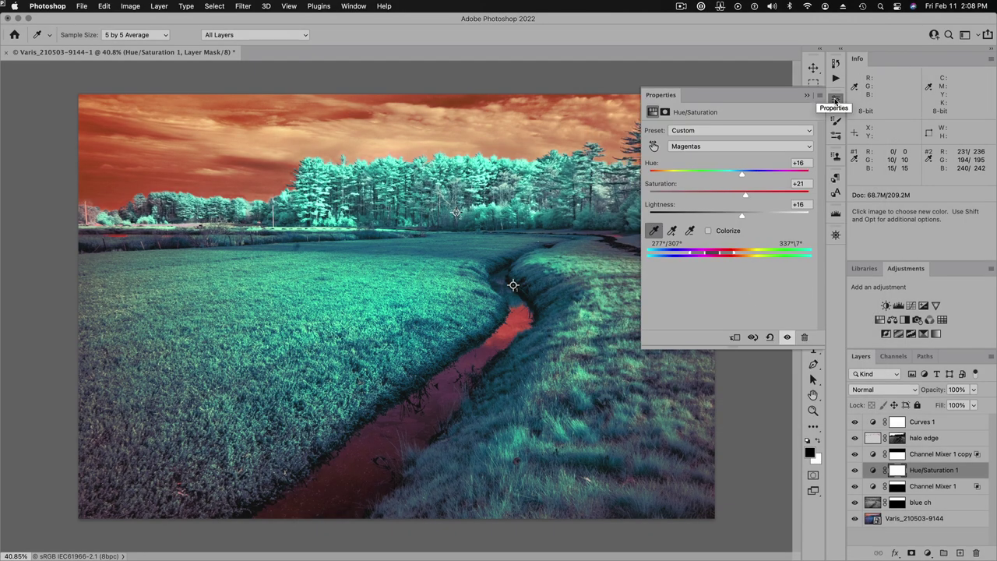
click(835, 100)
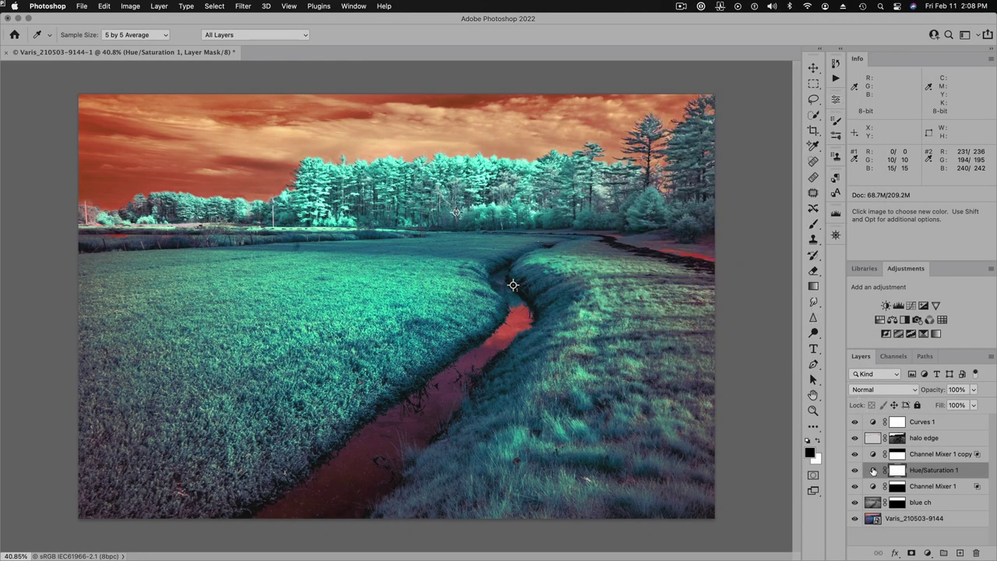
Move Hue/Saturation 1 above Curves 1 and push its Magentas to Hue +31, Saturation +26.
drag(874, 471, 865, 421)
key(h)
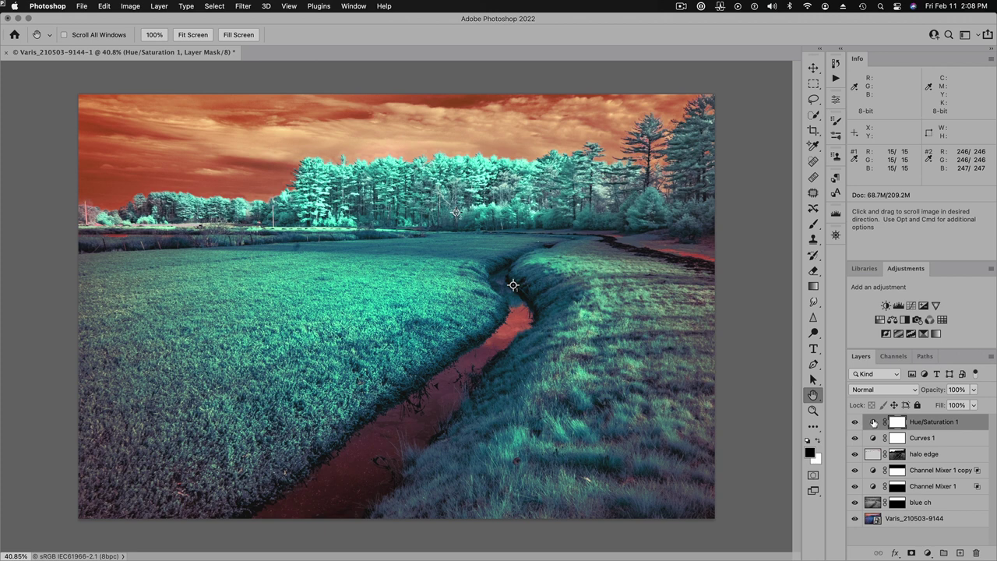
double_click(873, 421)
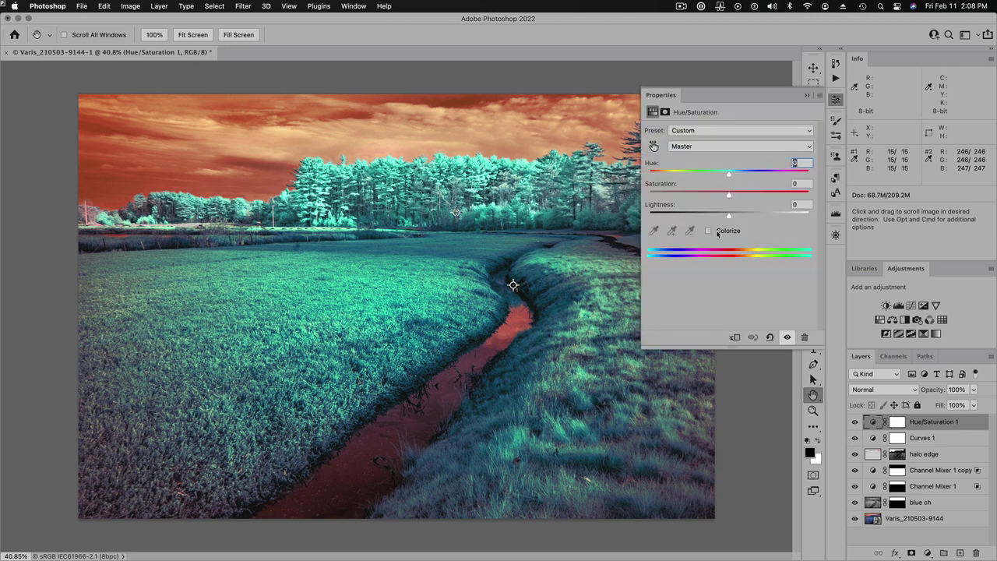
click(715, 147)
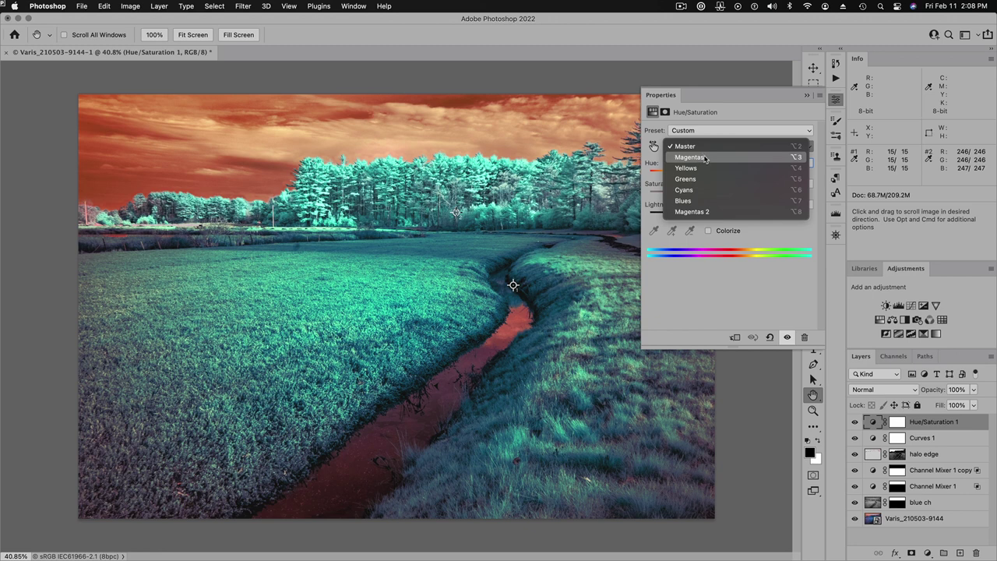
click(699, 212)
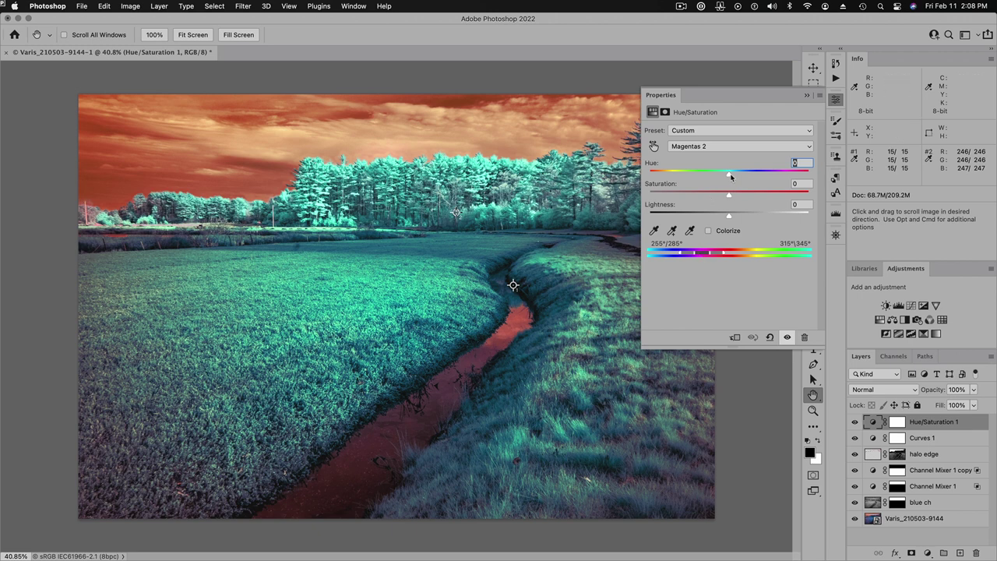
mouse_move(730, 176)
mouse_down()
mouse_move(749, 178)
mouse_move(725, 178)
mouse_move(737, 182)
mouse_up()
click(733, 145)
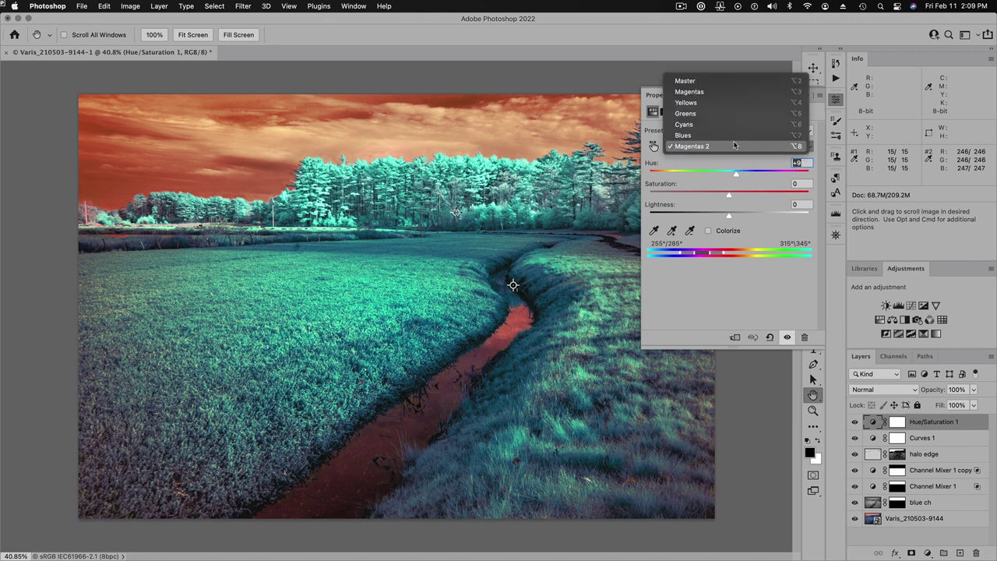
click(736, 125)
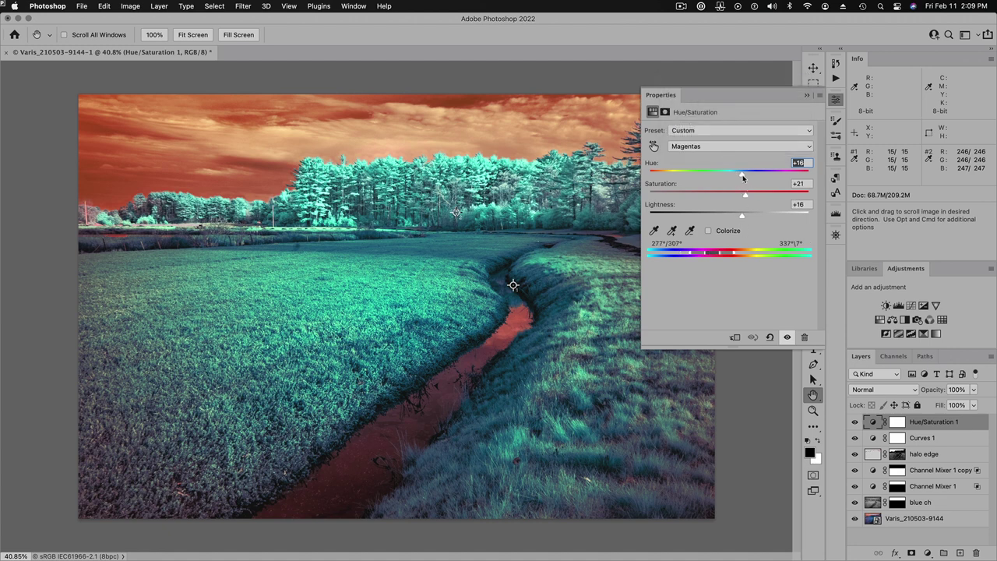
drag(742, 178, 755, 180)
Toggle Hue/Saturation 1 on and off to compare, then target its layer mask.
click(835, 100)
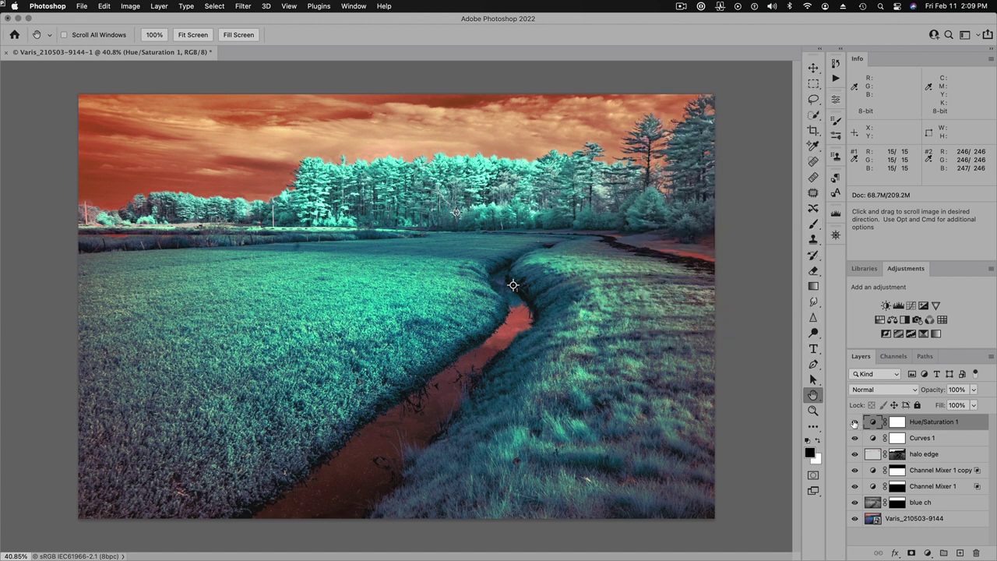
click(854, 422)
click(855, 422)
click(854, 422)
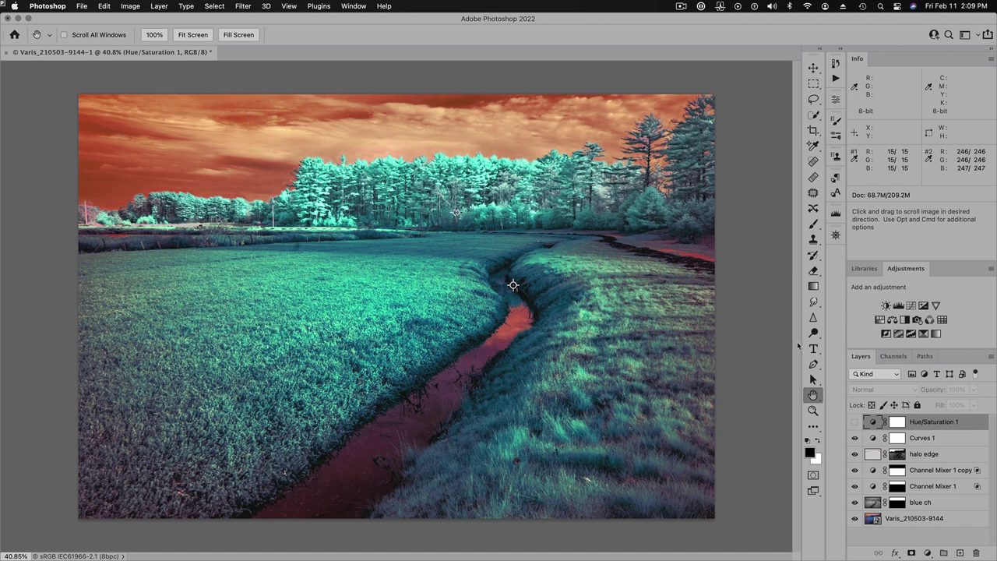
click(854, 421)
click(899, 421)
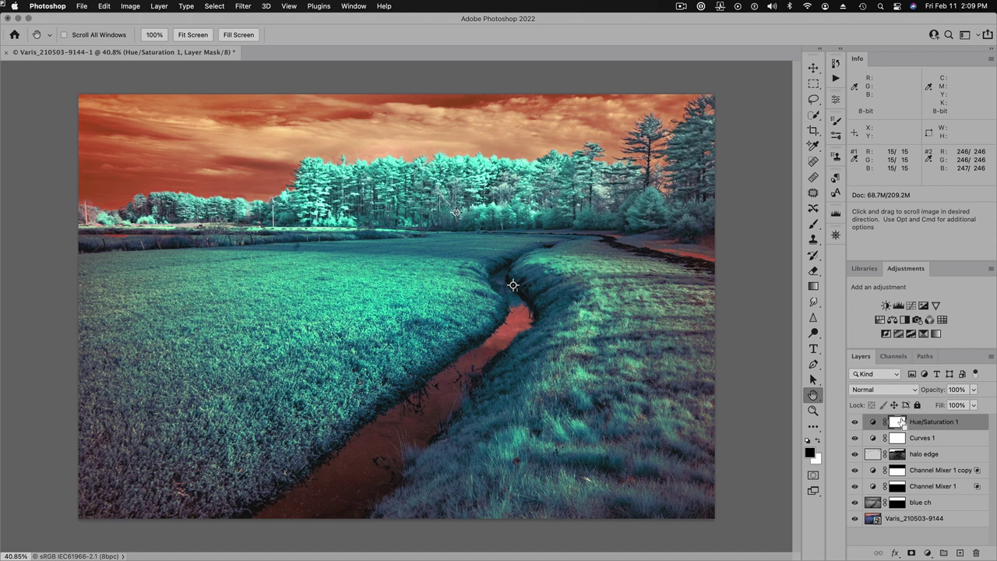
Invert the Hue/Saturation 1 mask to black, paint the stream white, and compare.
key(super+i)
click(819, 442)
click(815, 226)
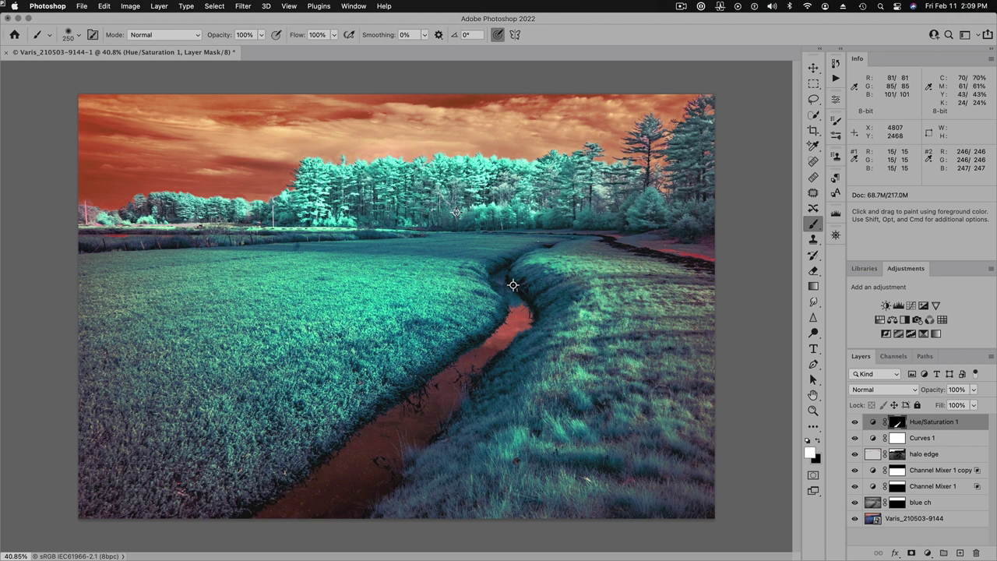
click(855, 423)
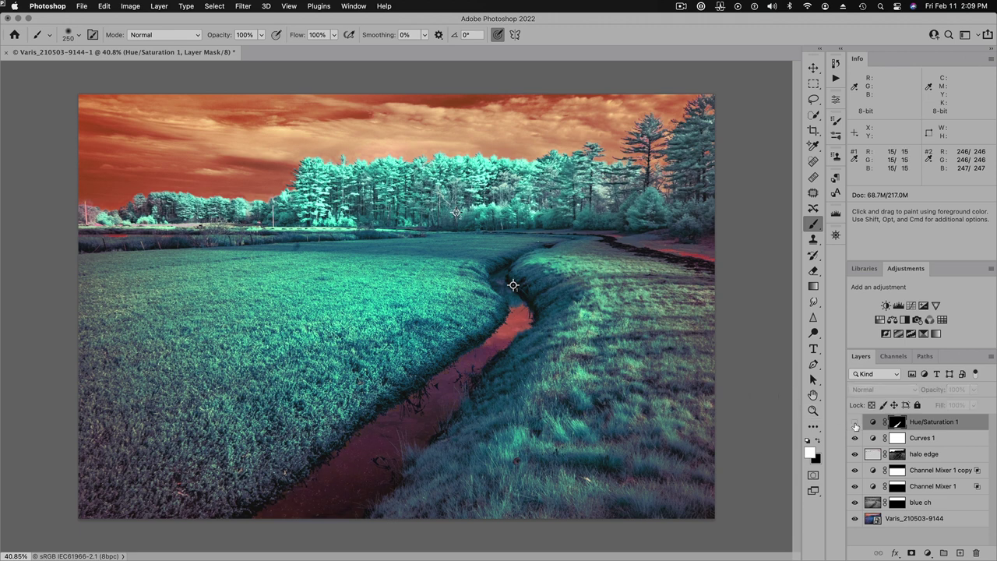
click(855, 423)
click(855, 423)
click(855, 423)
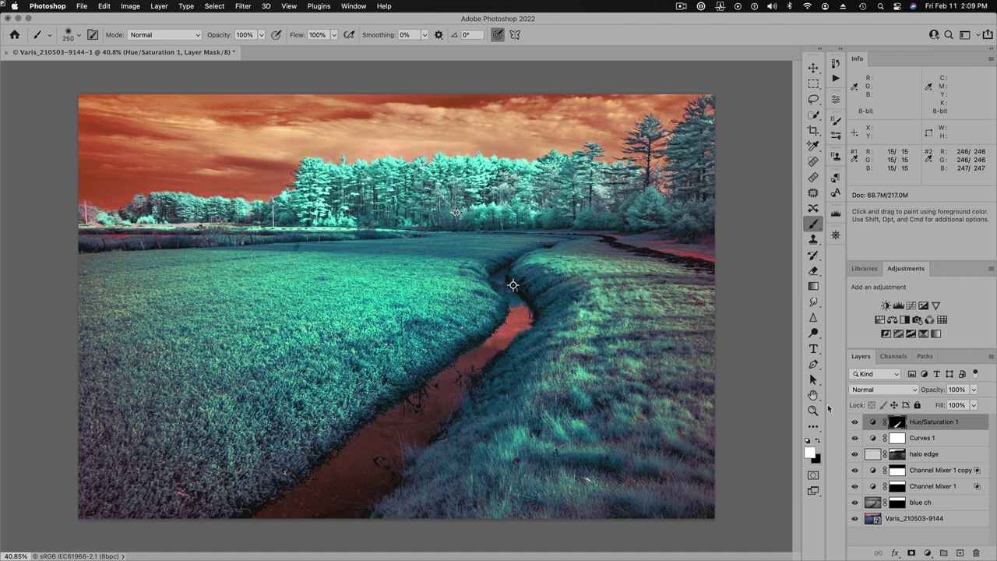
Rename Hue/Saturation 1 to 'stream color' and Curves 1 to 'wht-blk'.
double_click(933, 423)
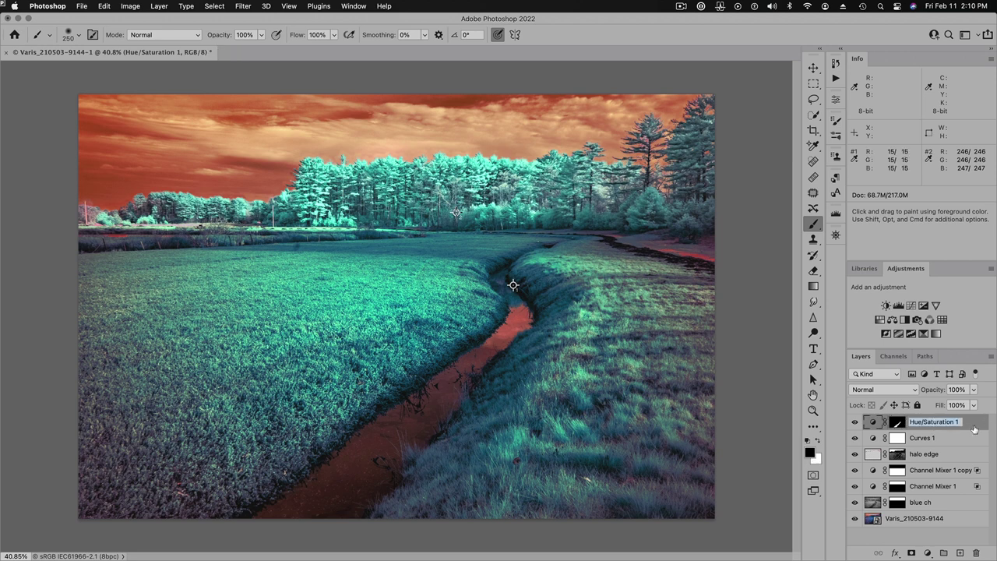
text(stream color)
key(Tab)
text(w)
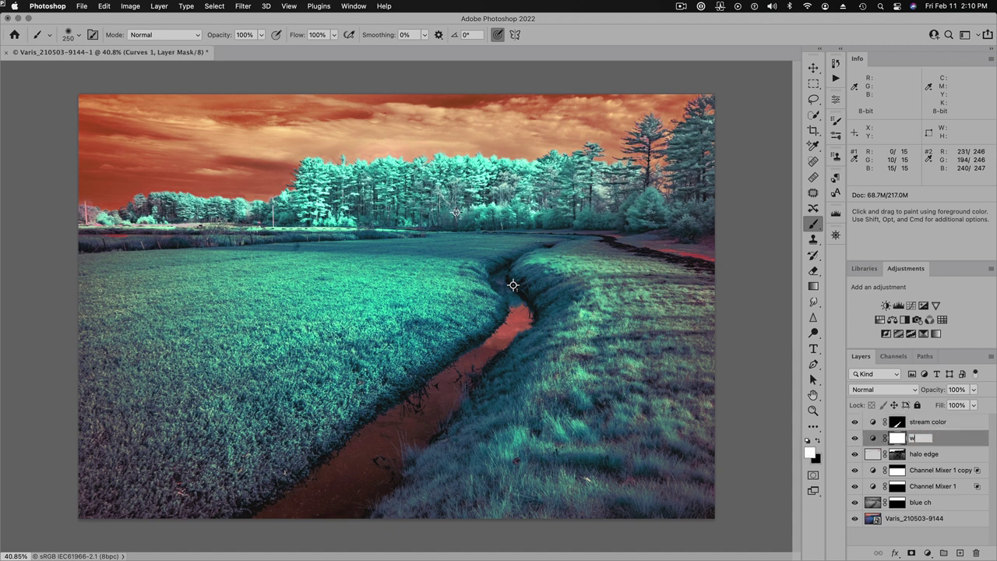
text(ht-blk)
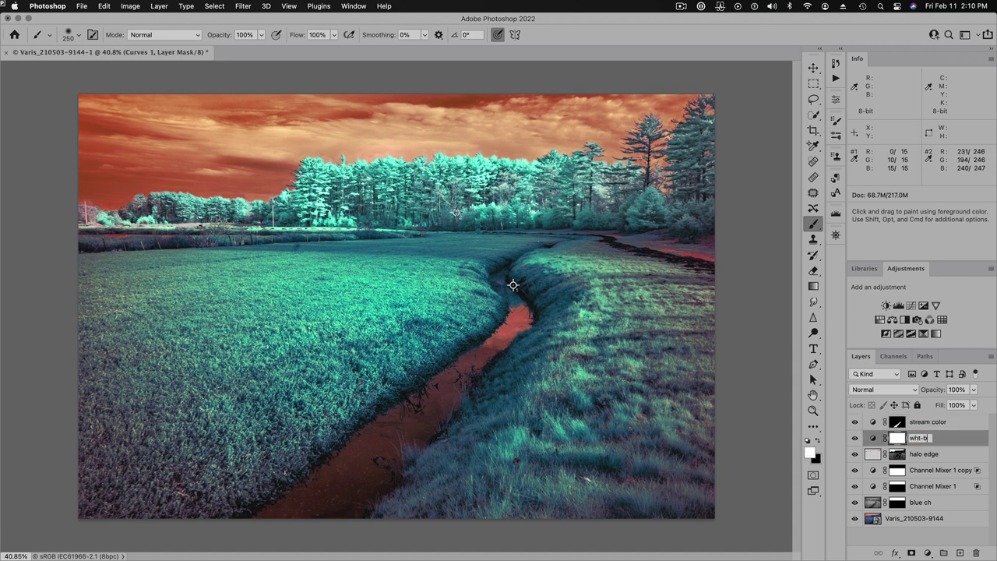